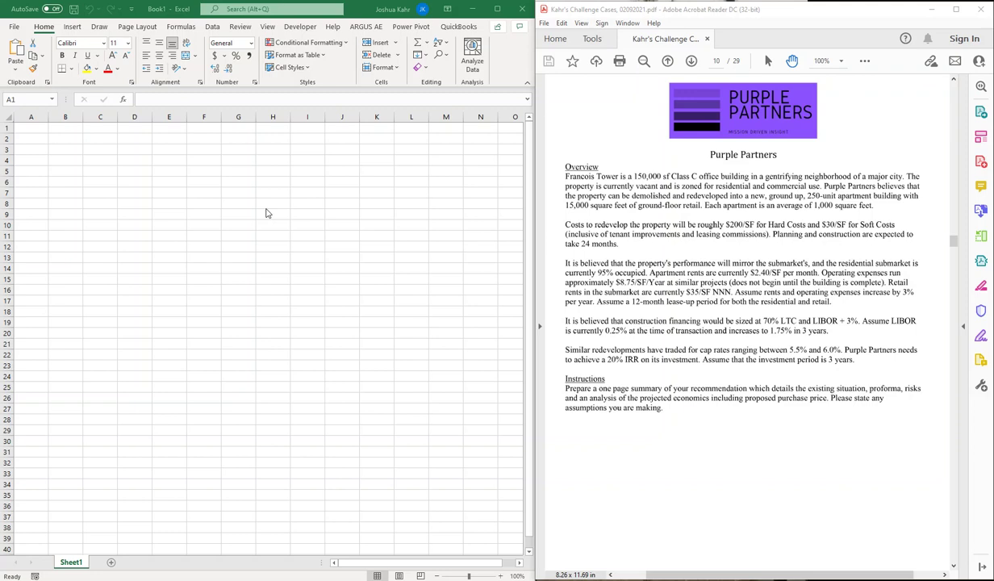
left_click(273, 213)
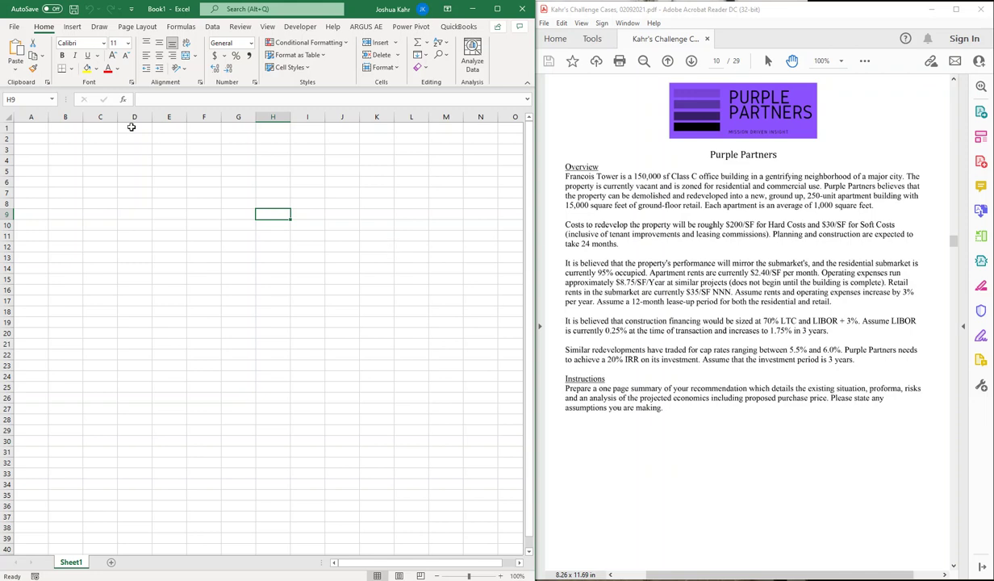
left_click(107, 149)
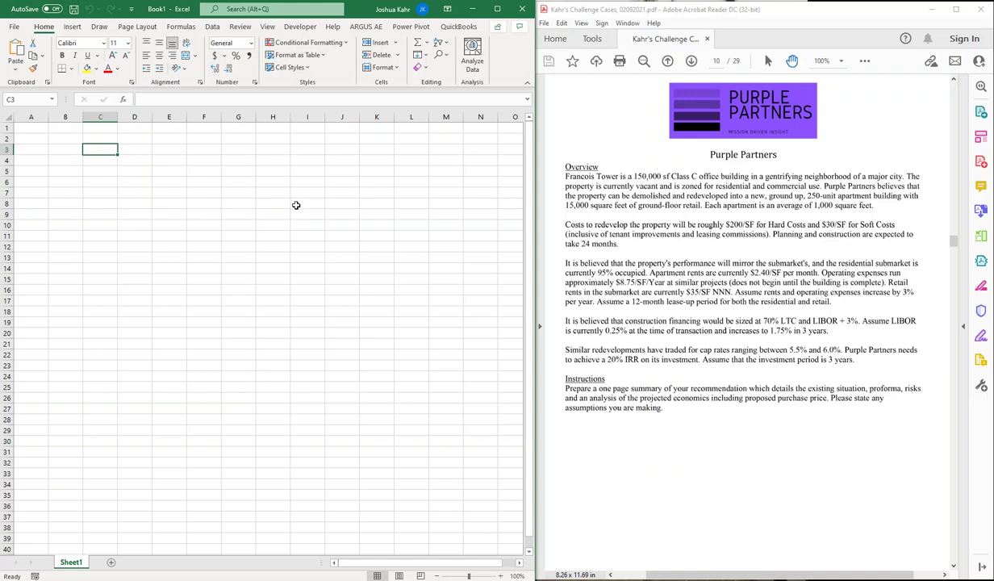
key("Up")
key("Up")
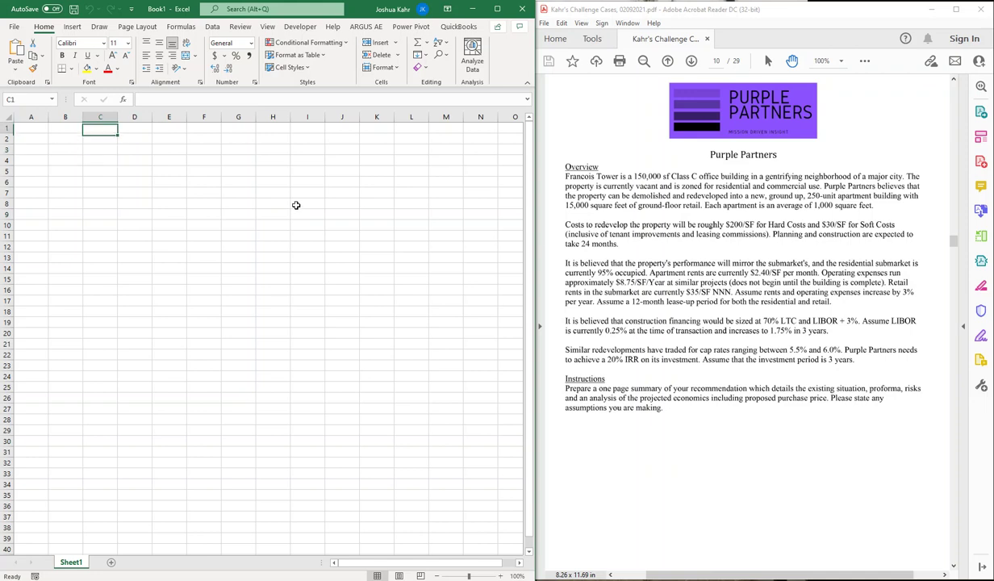
type("www.kahrre")
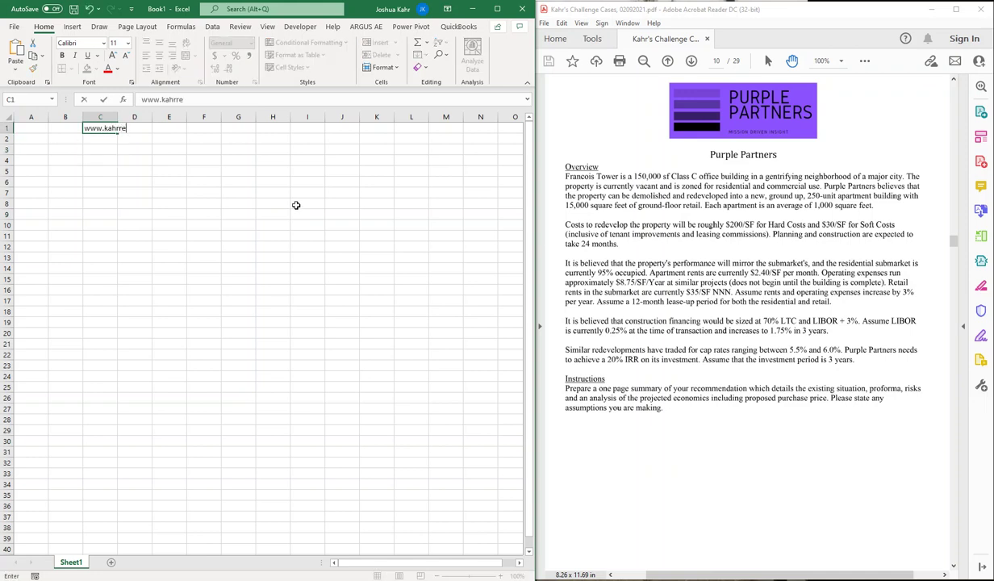
type("alestate.com")
key("Return")
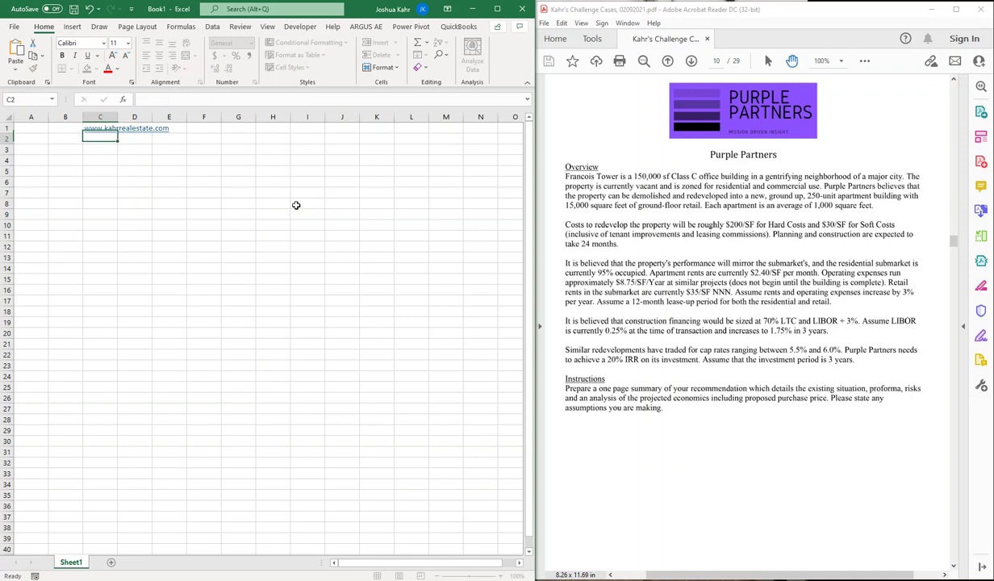
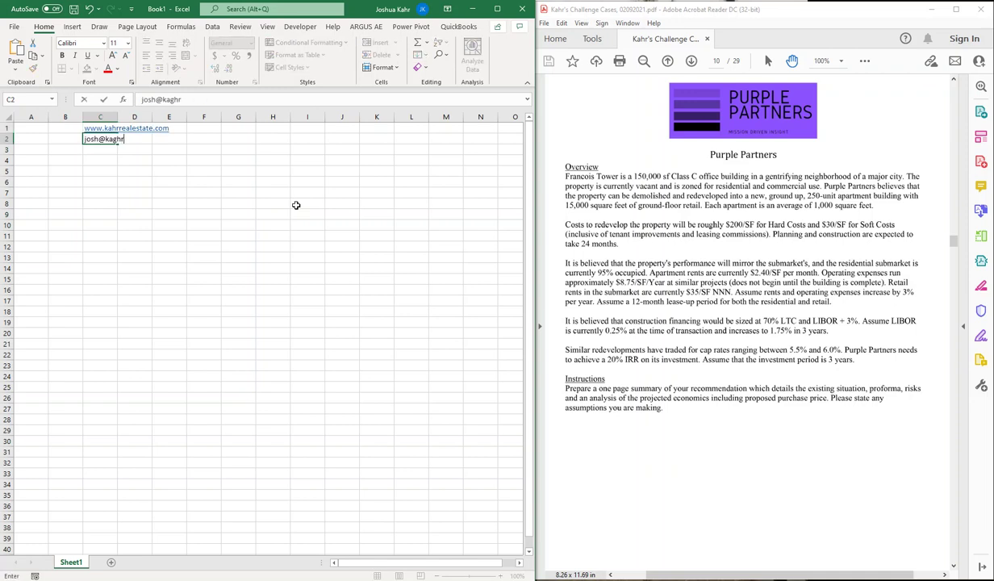
Step: Enter the contact's e-mail address in cell C2
key("Return")
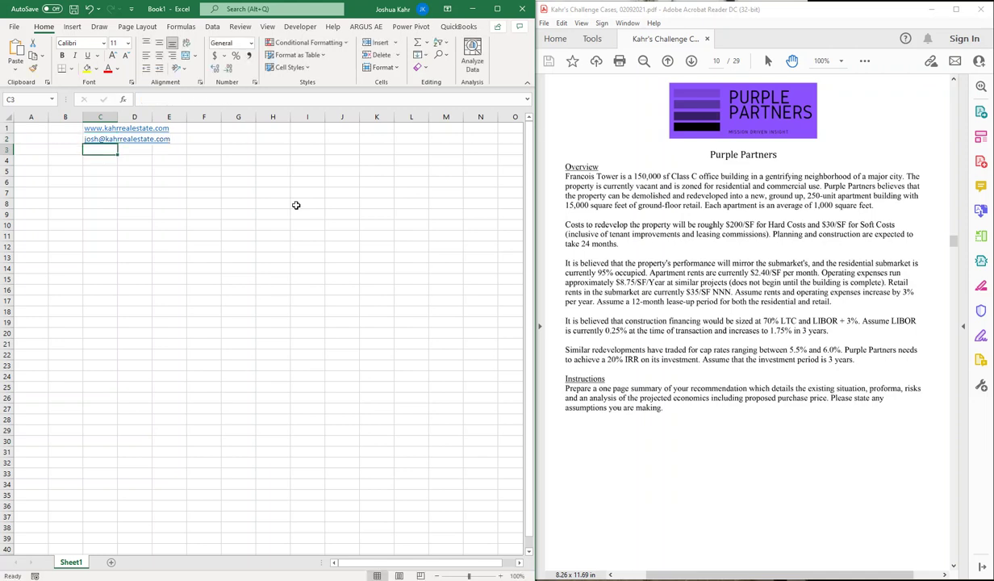
key("Down")
key("Down")
key("Left")
key("Down")
key("Up")
key("Right")
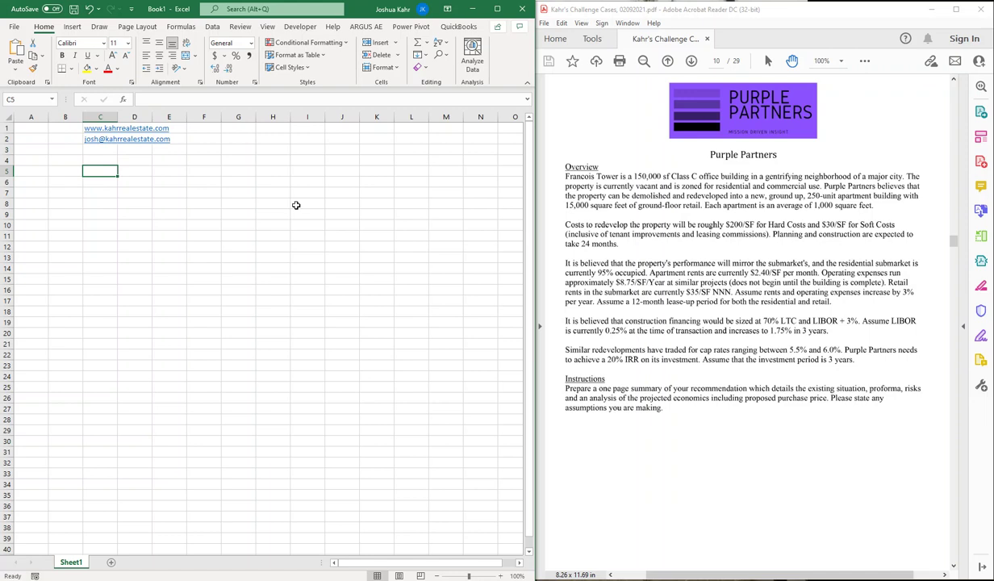
Step: Enter SF 150,000 in row 5 and Units 250 in row 7
type("SF")
key("Tab")
type("150")
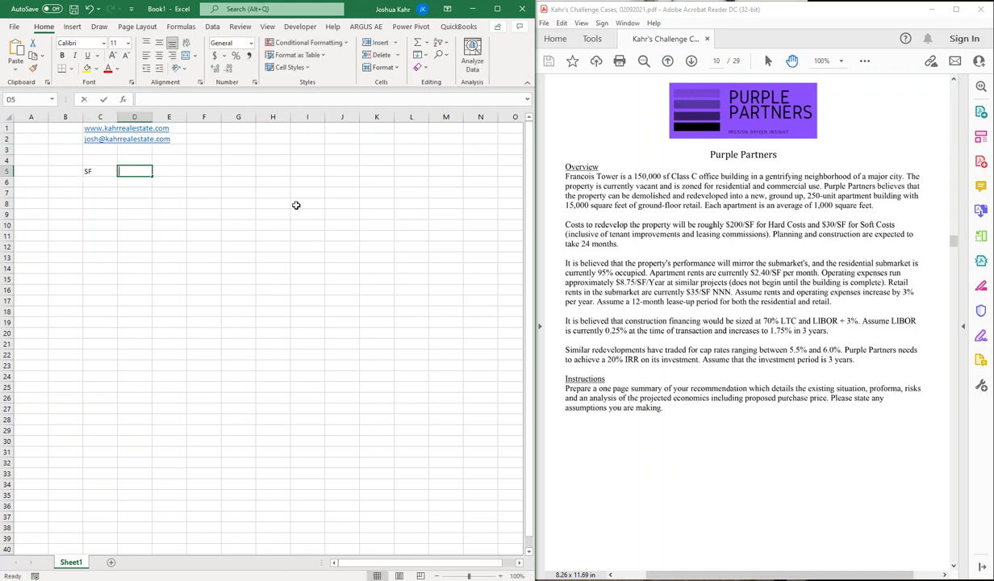
type(",000")
key("Return")
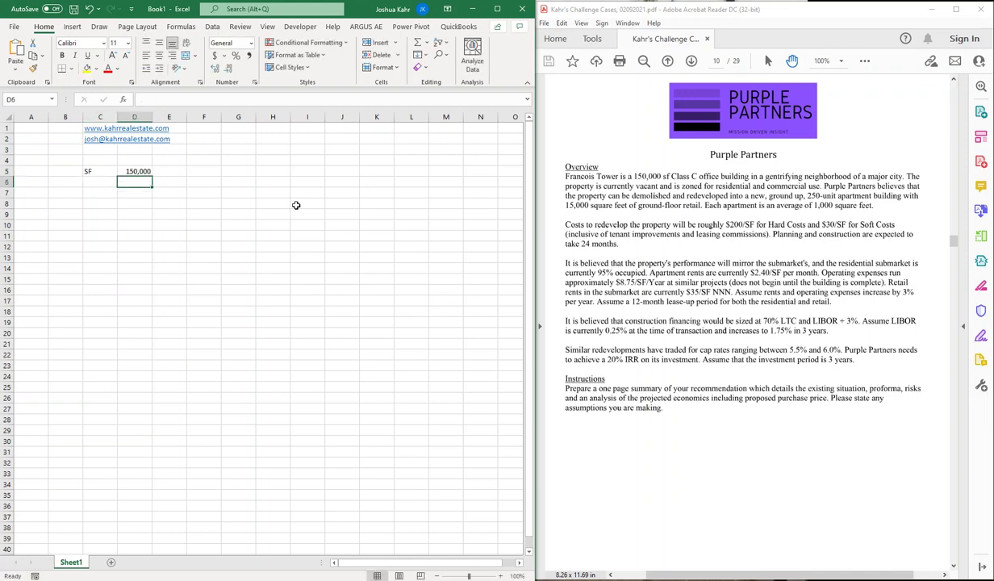
key("Left")
key("Down")
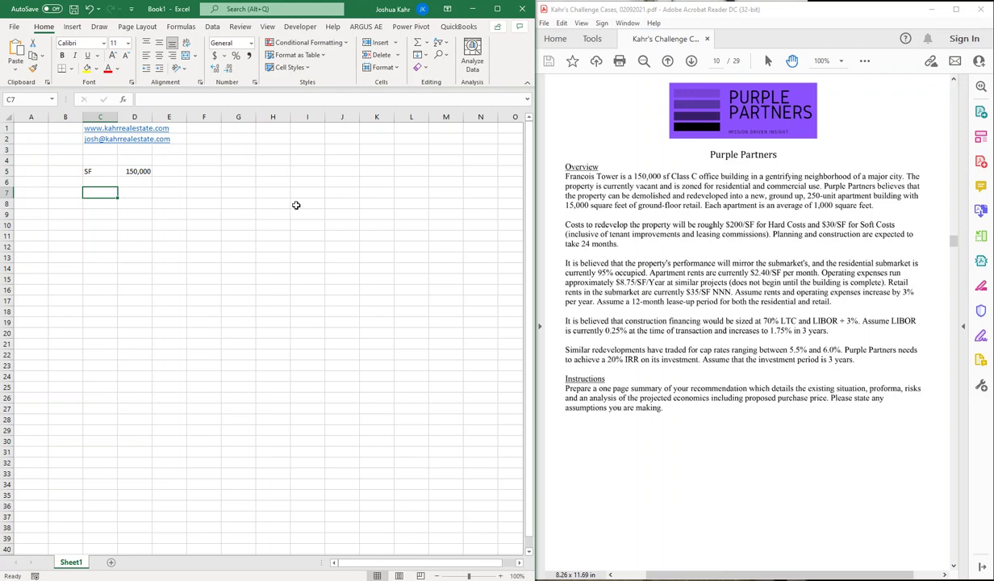
type("Units")
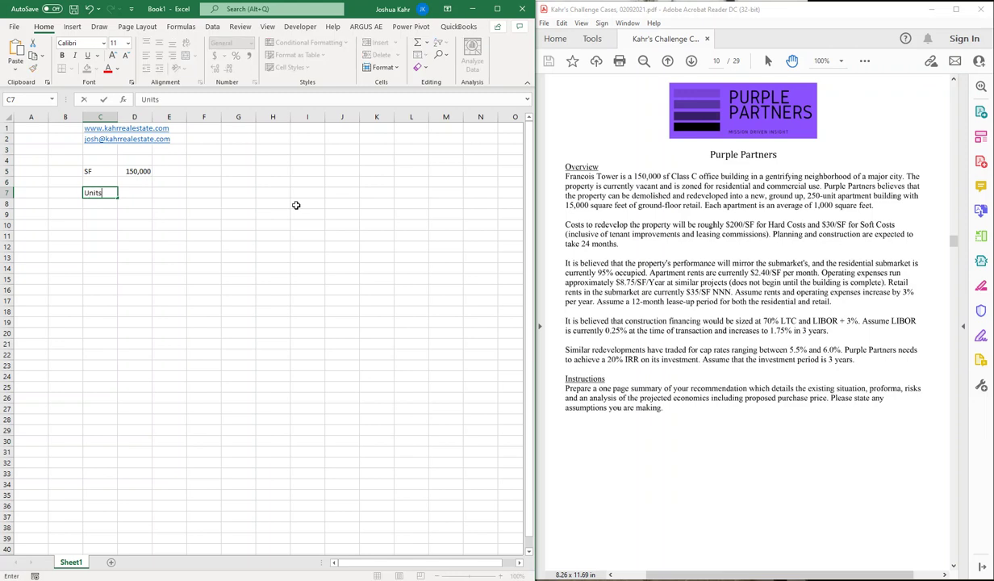
key("Tab")
type("0")
key("BackSpace")
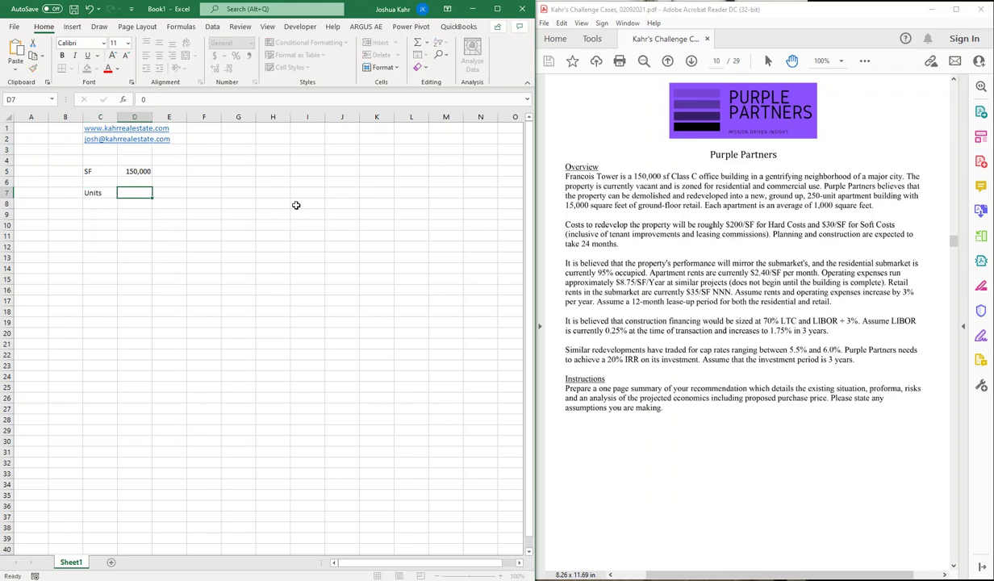
type("250")
key("Return")
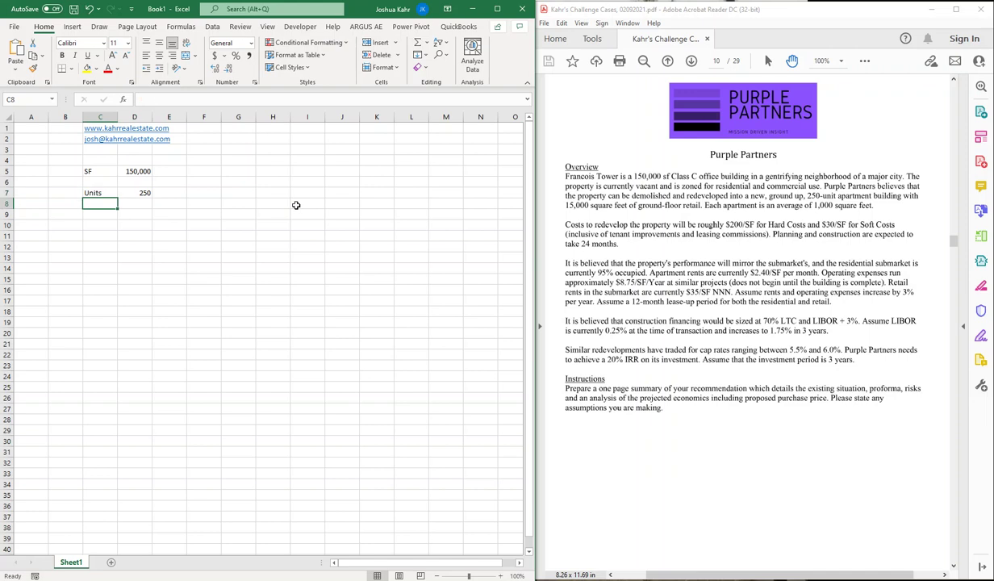
Step: Enter SF 15000 in row 9 with 'retail' noted in E9
key("Down")
type("SF")
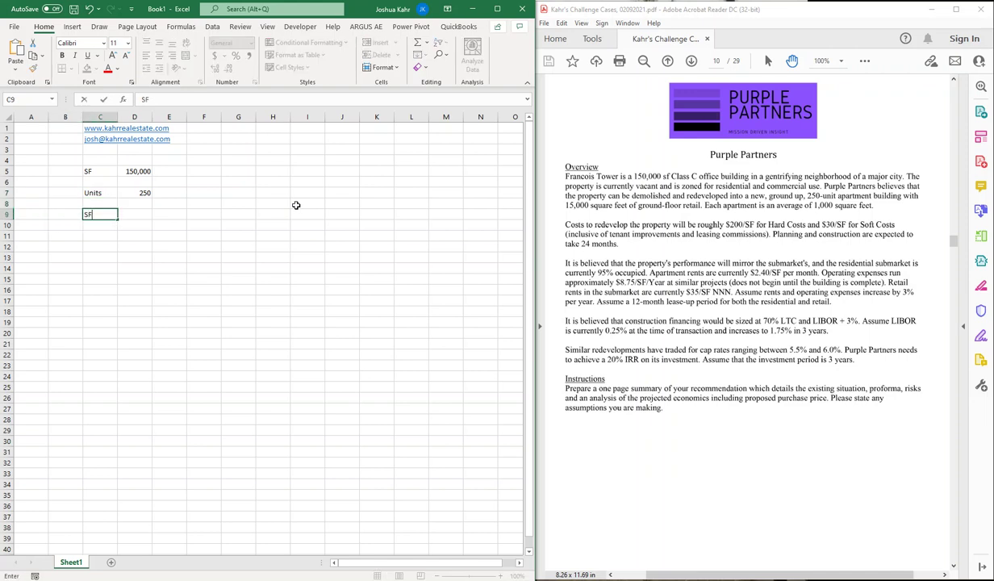
key("Tab")
type("15000")
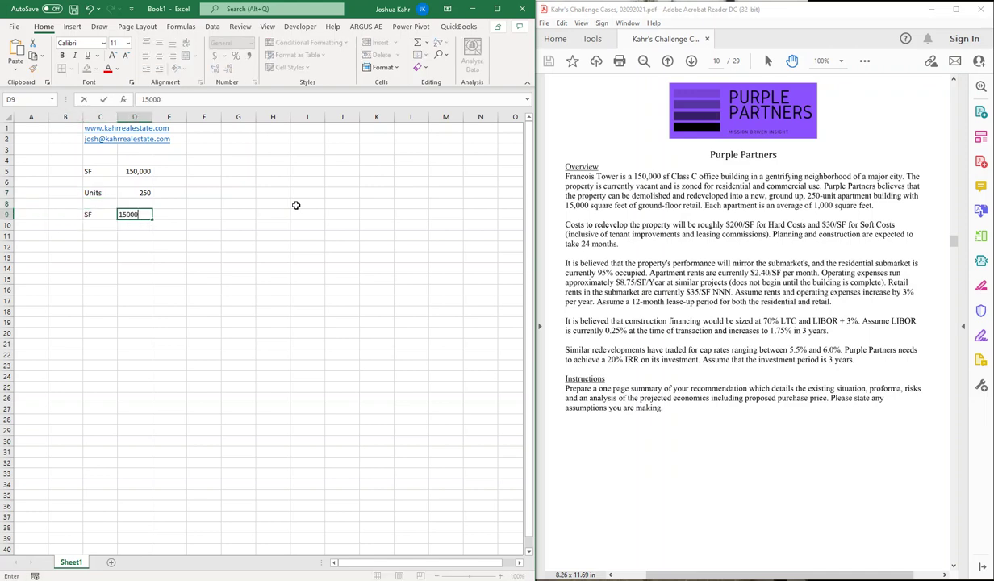
key("Tab")
type("retail")
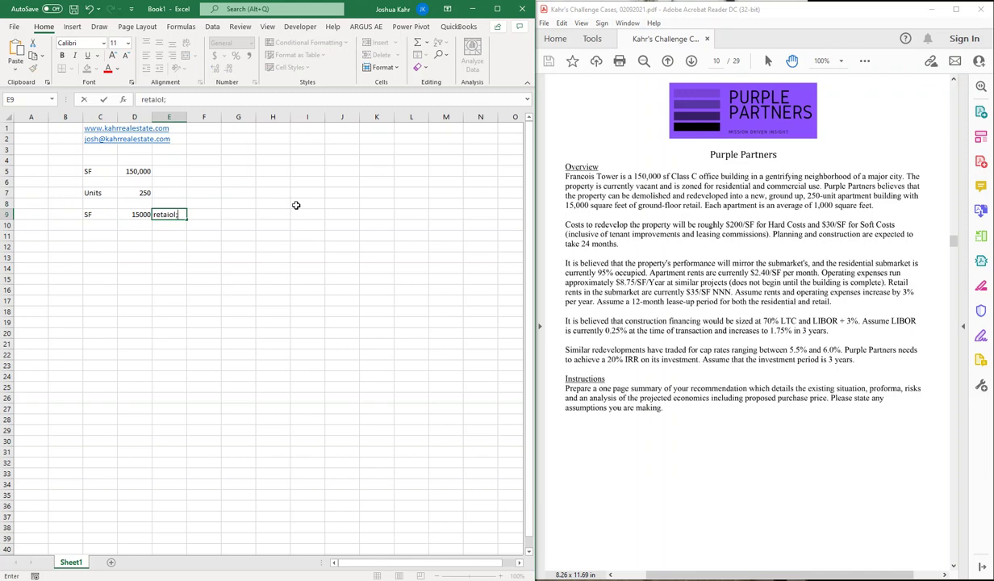
key("Return")
Step: Add an 'Apartments' label in C10, then delete it
key("Left")
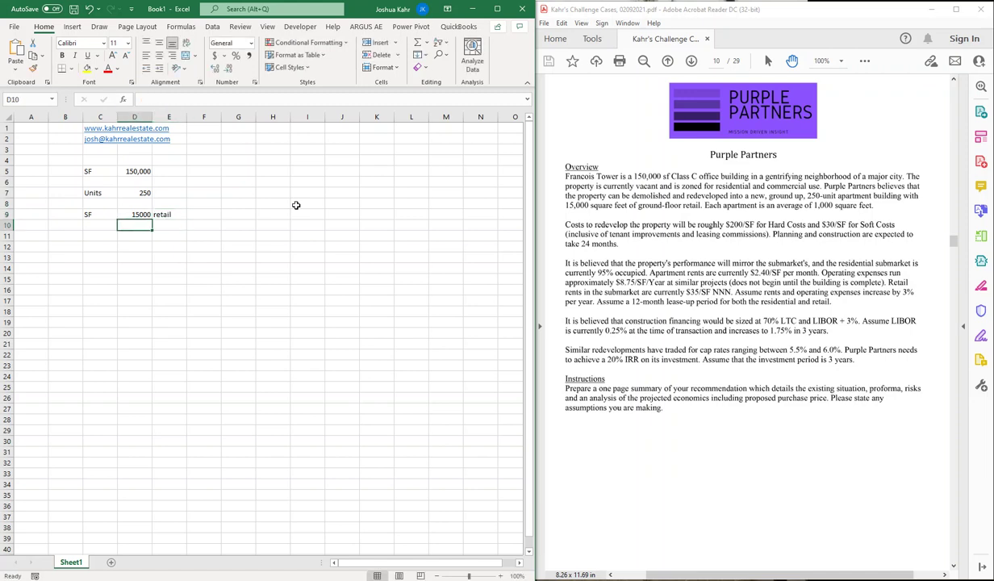
key("Left")
type("Ap")
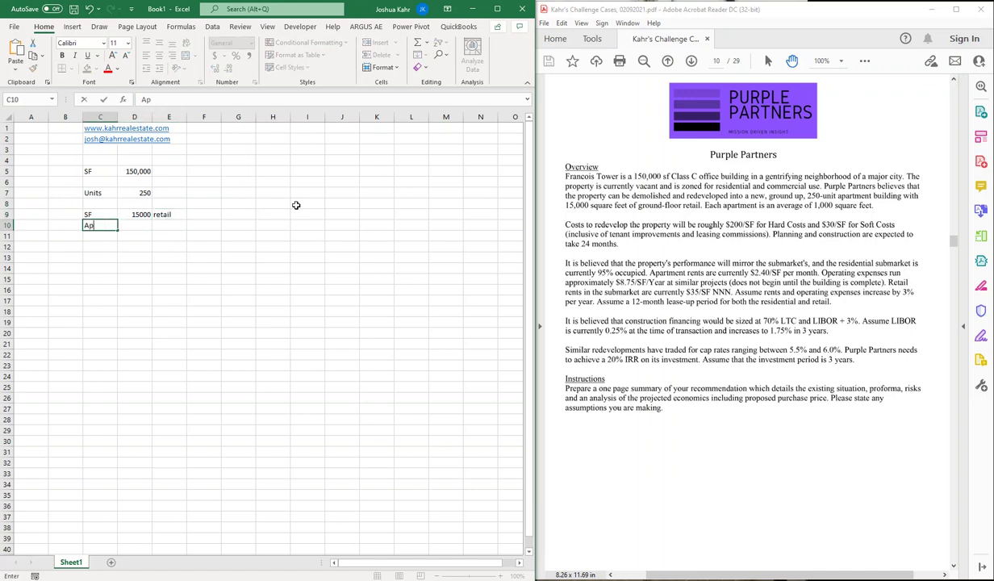
type("artments")
key("Right")
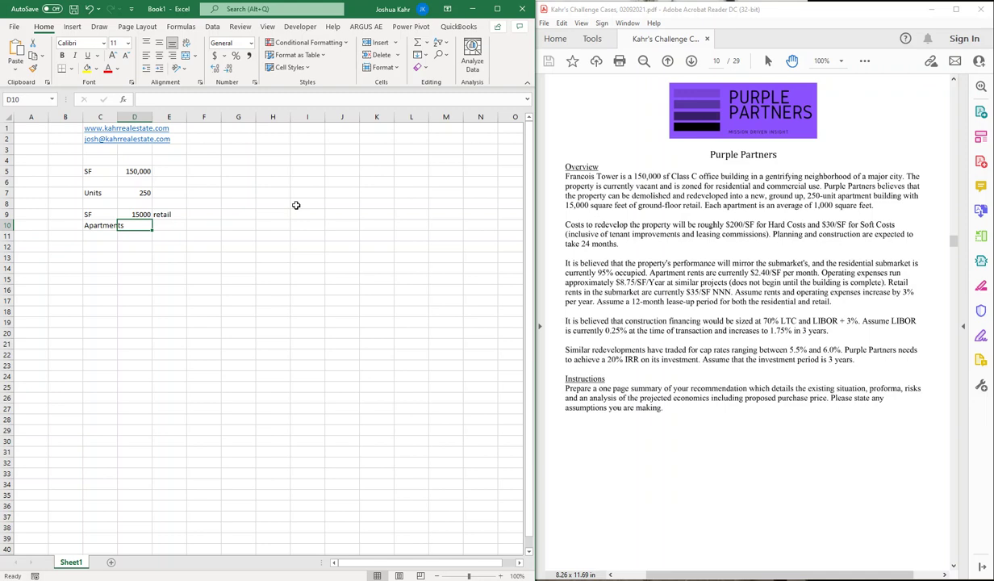
key("Left")
key("Delete")
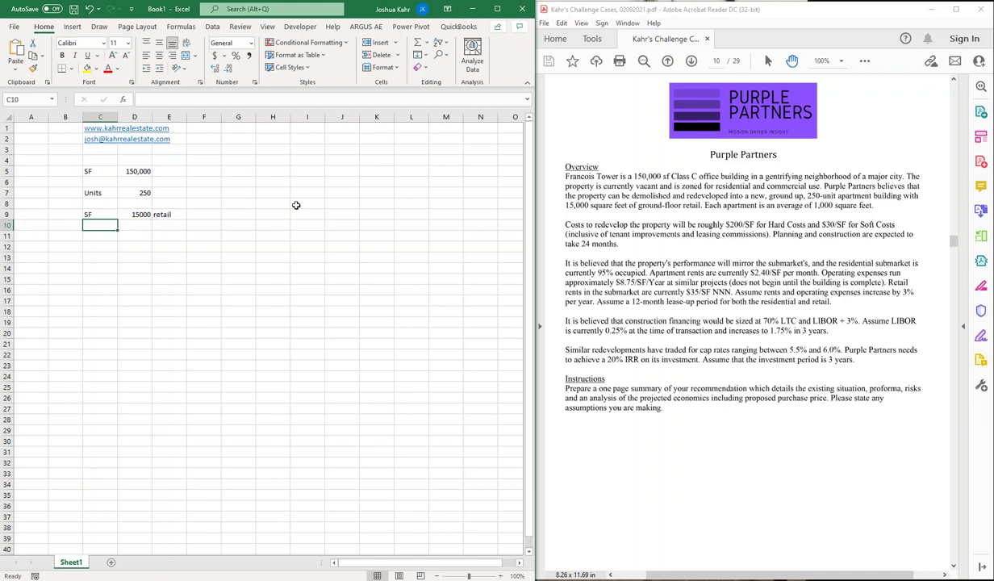
Step: Put 1000 SF per unit in E7 and a units-times-size formula in F7
key("Up")
key("Right")
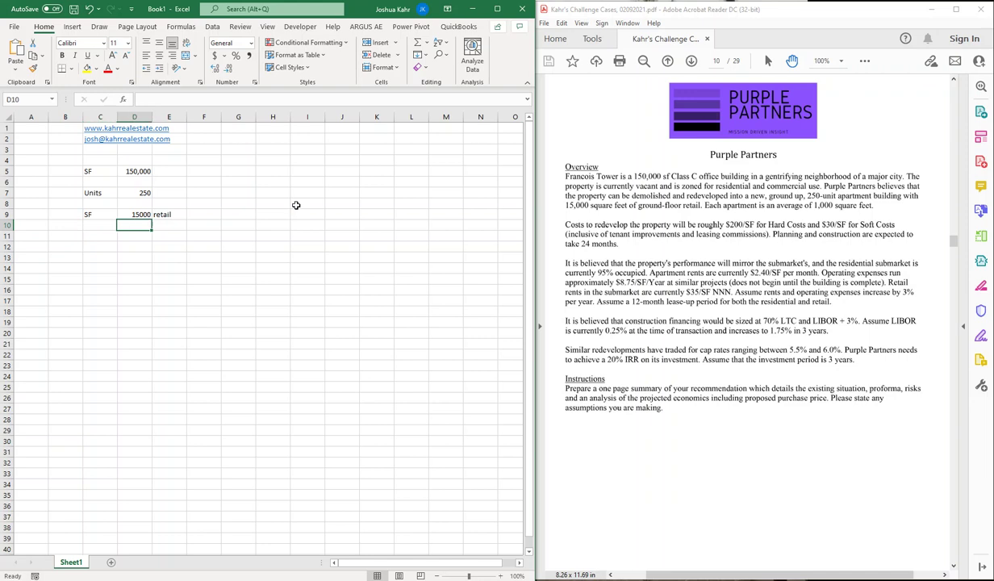
key("Right")
key("Up")
key("Up")
type("1000")
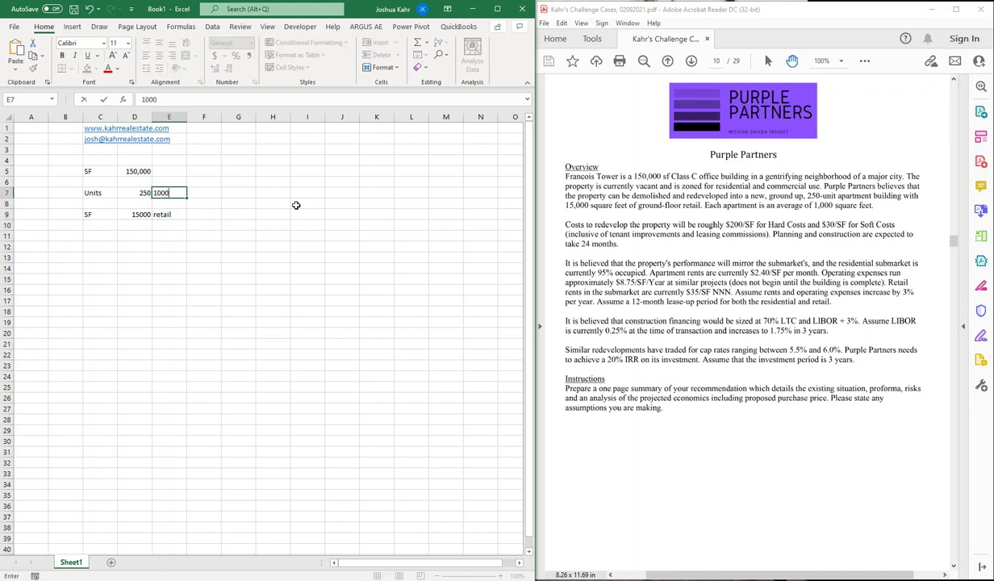
key("Right")
type("+")
key("Left")
key("Left")
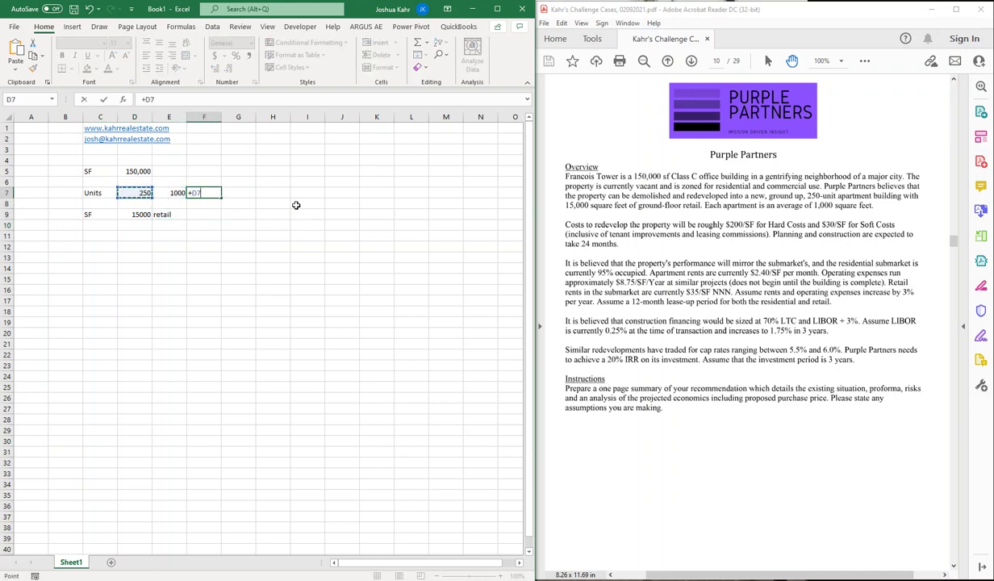
type("*")
key("Left")
key("Return")
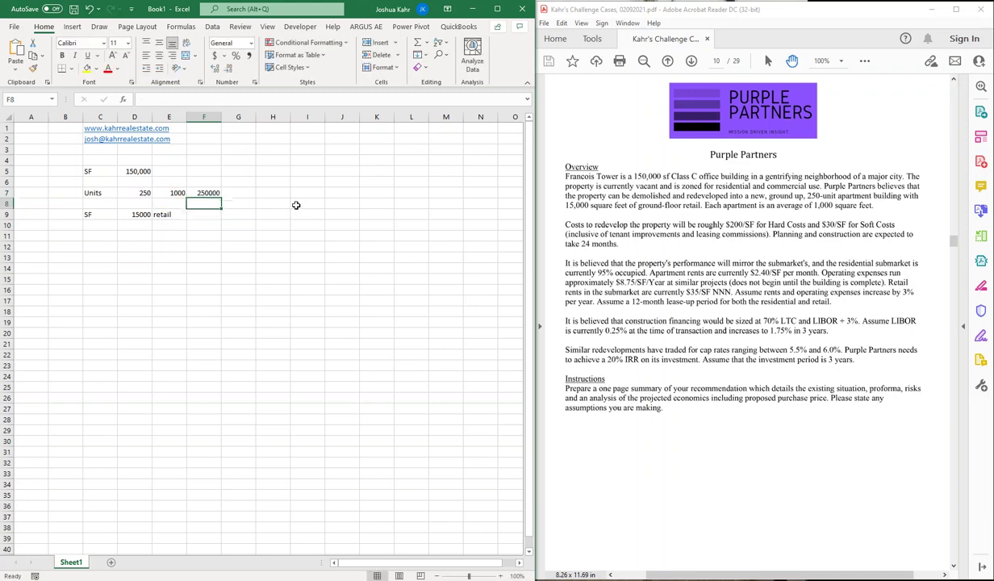
Step: Move the Units row down to row 13
key("Up")
key("shift+Left")
key("shift+Left")
key("shift+Left")
key("ctrl+c")
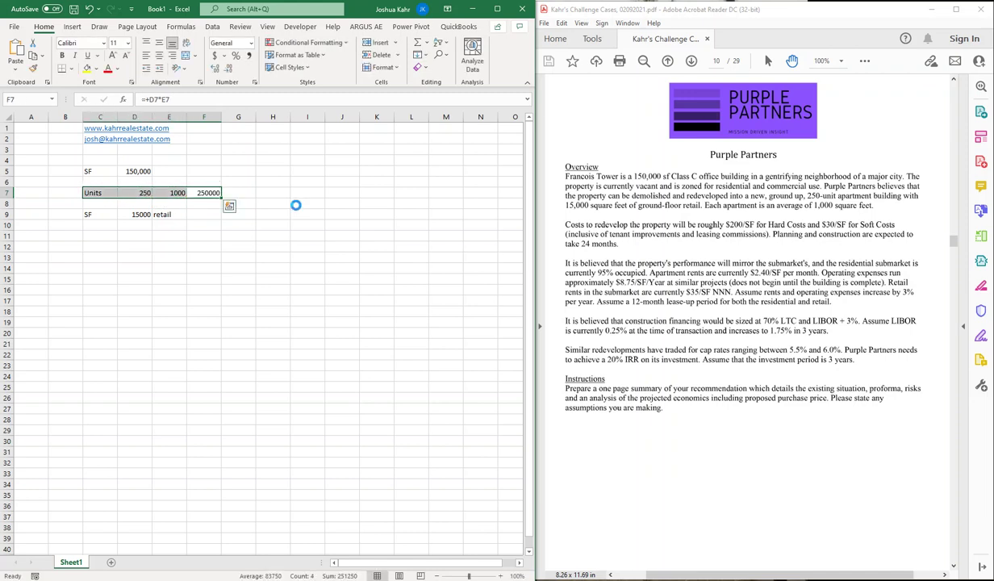
key("Down")
key("Down")
key("Down")
key("Down")
key("Left")
key("Left")
key("Left")
key("ctrl+v")
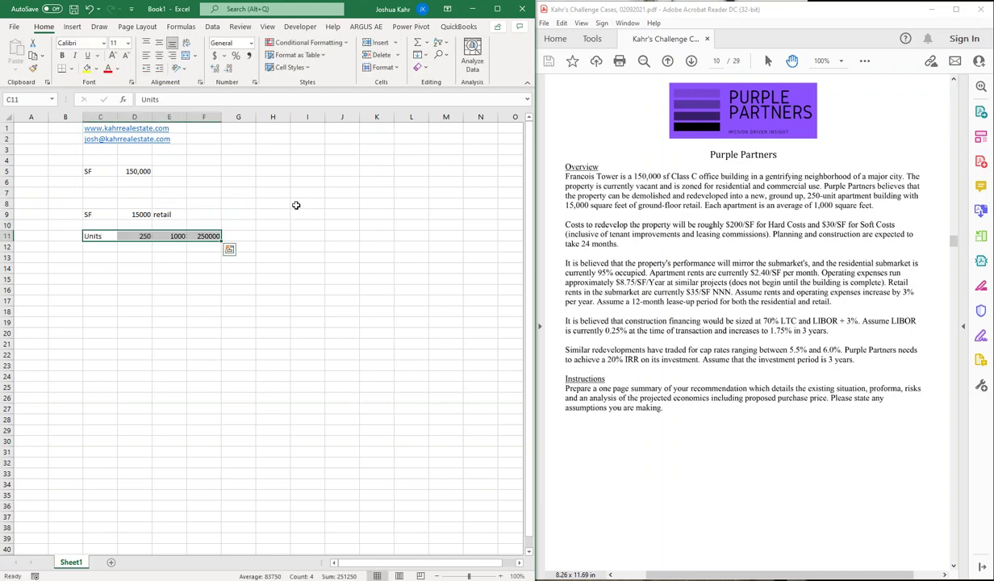
key("ctrl+x")
key("Down")
key("Down")
key("ctrl+v")
key("Up")
key("Right")
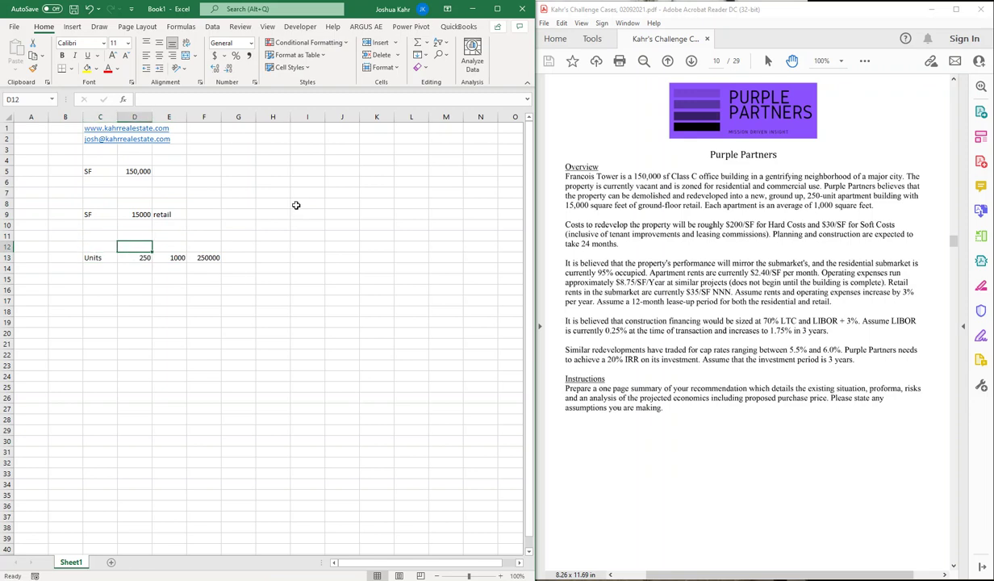
key("Left")
key("Down")
Step: Label row 13 'Residential' with 250 units, adding Units and SF headers in row 12
type("Res")
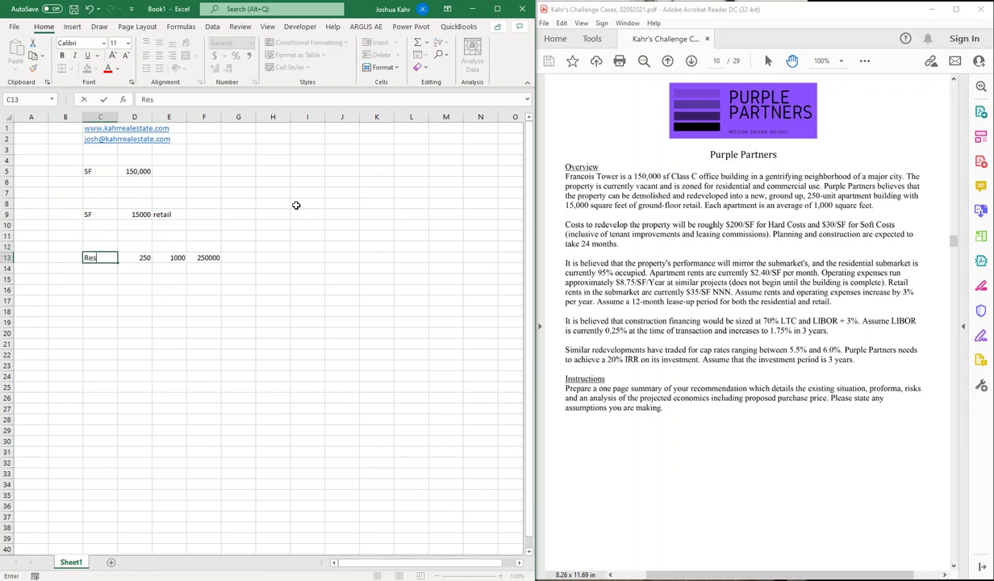
type("idential")
key("Right")
type("250")
key("Up")
type("Units")
key("Right")
key("Right")
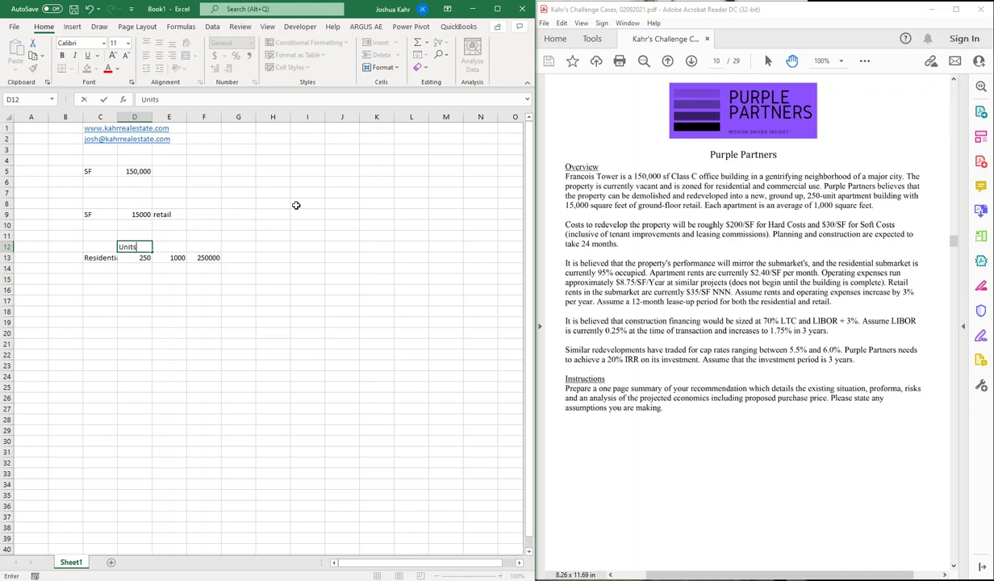
type("SF")
key("Down")
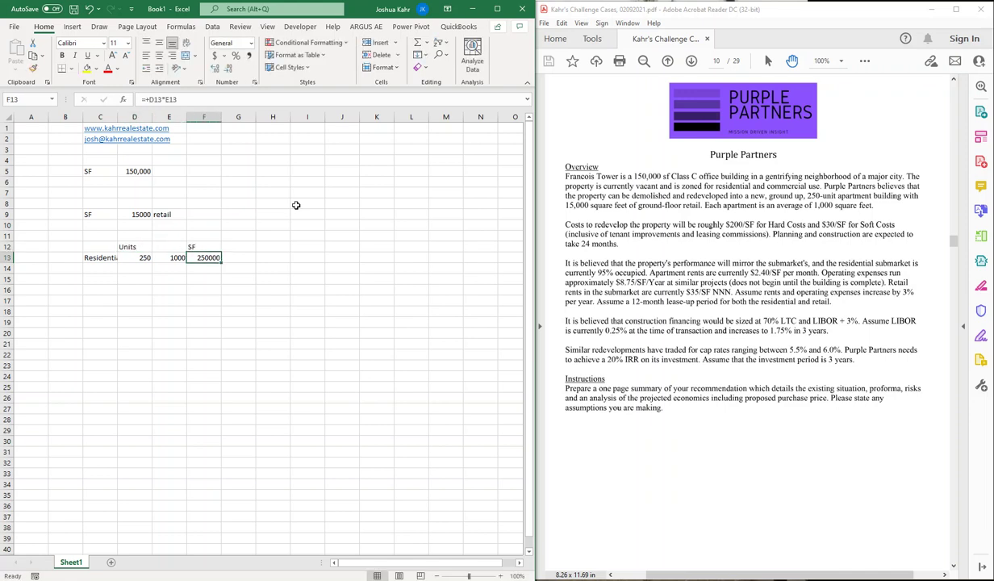
Step: Format F13 as a whole number and widen column C to fit 'Residential'
left_click(228, 69)
left_click(229, 69)
left_click_drag(117, 117, 138, 117)
left_click(263, 246)
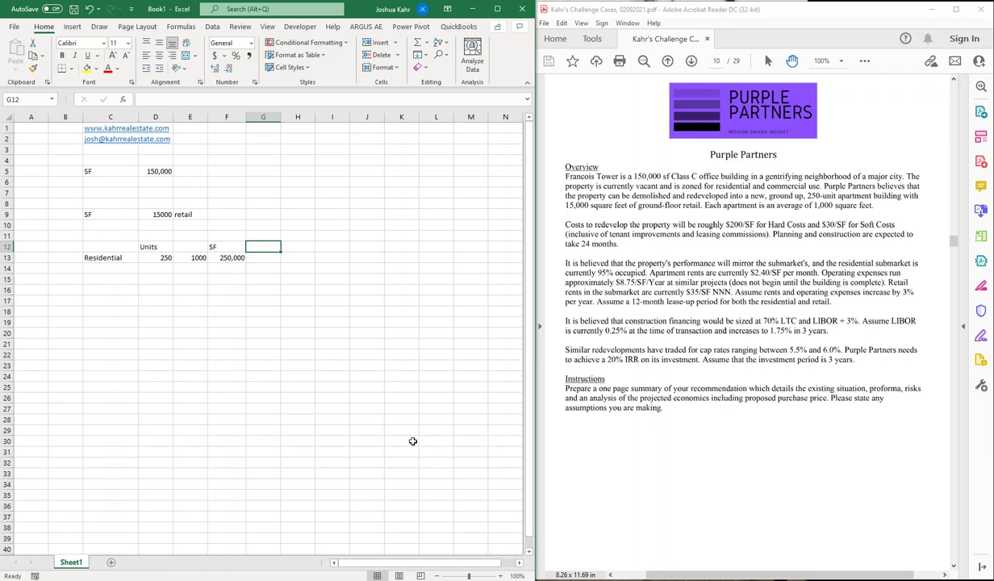
Step: Add a 'Total SF' label in C17 with the formula =D9+F13 beside it
left_click(236, 324)
key("Left")
key("Left")
key("Left")
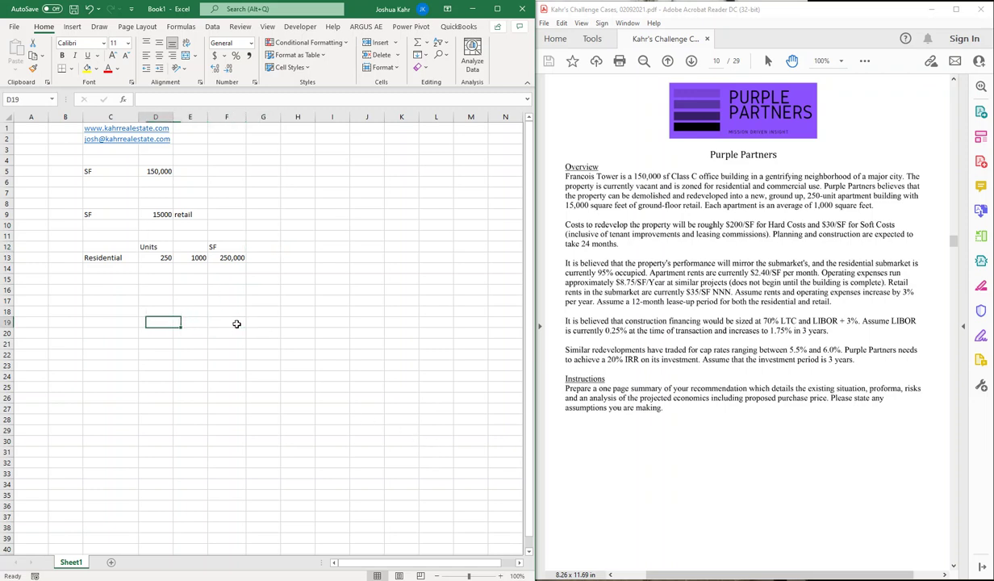
key("Up")
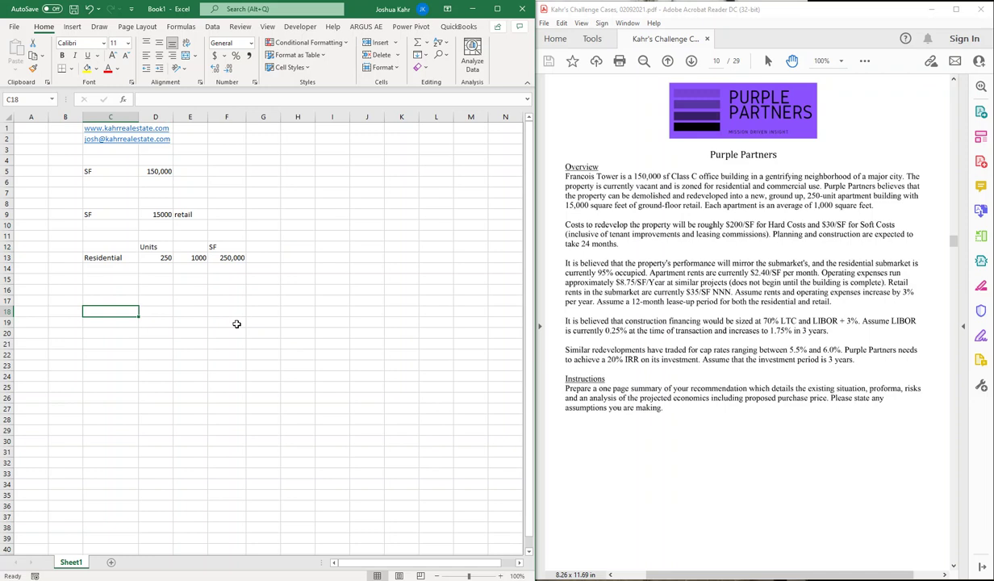
key("Up")
key("Up")
key("Down")
type("Total SDF")
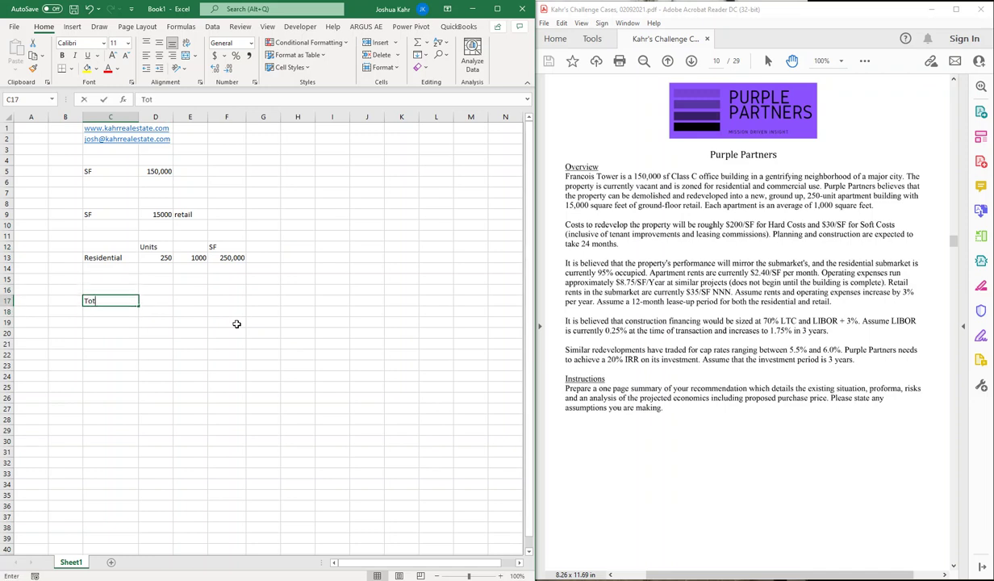
key("BackSpace")
key("BackSpace")
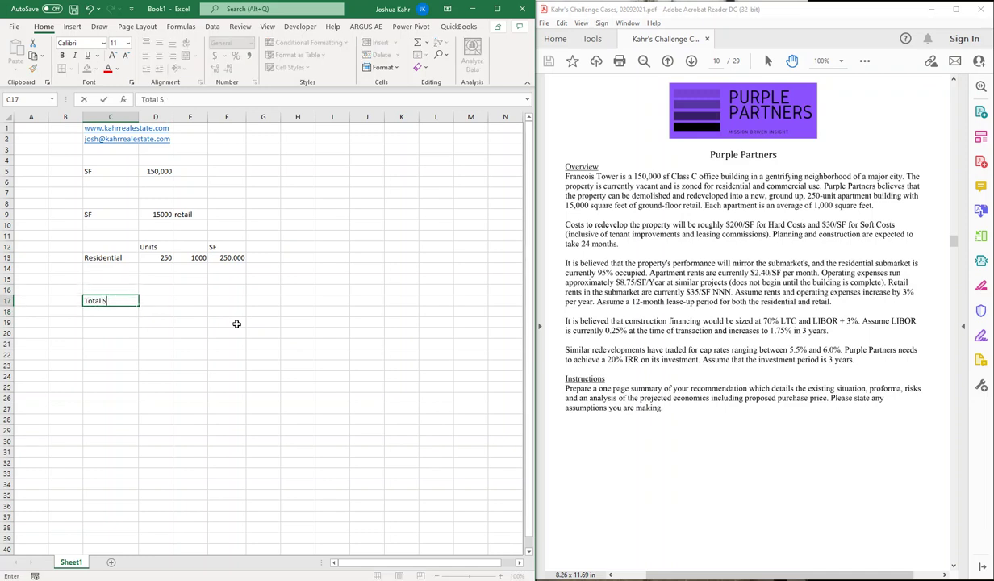
type("F")
key("Tab")
type("+")
key("Up")
key("Up")
key("Up")
key("Up")
key("Up")
key("Up")
key("Up")
key("Up")
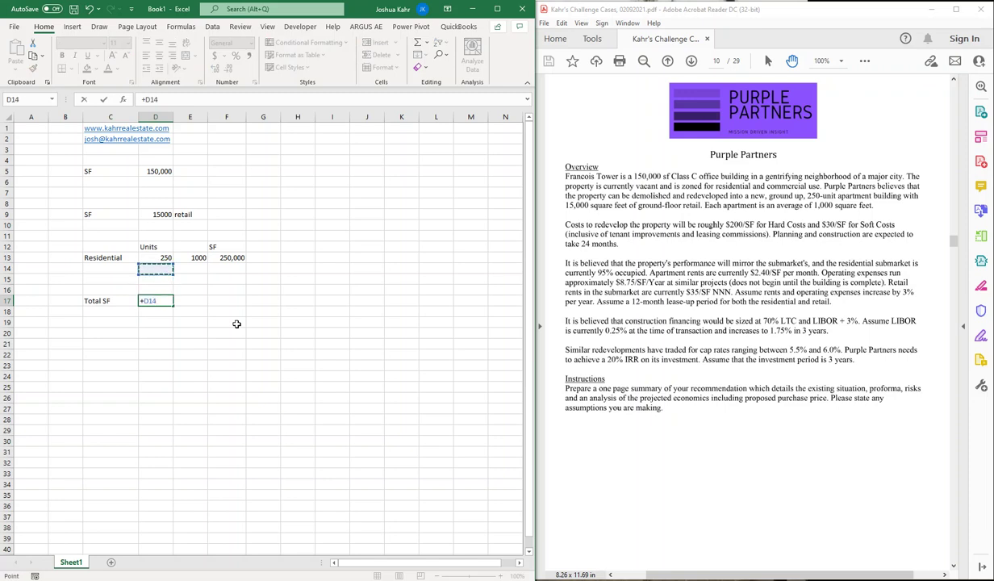
type("+")
key("Right")
key("Right")
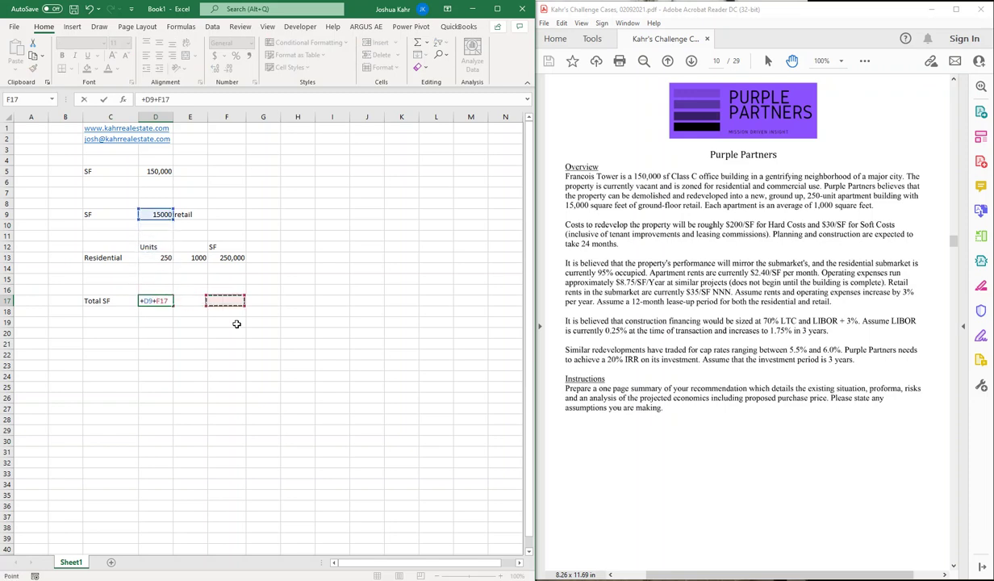
key("Up")
key("Up")
key("Up")
key("Up")
key("Return")
Step: Clear the old SF label and 150,000 value from C5:D5
key("Up")
key("Up")
key("Up")
key("Up")
key("Up")
key("Up")
key("Up")
key("Up")
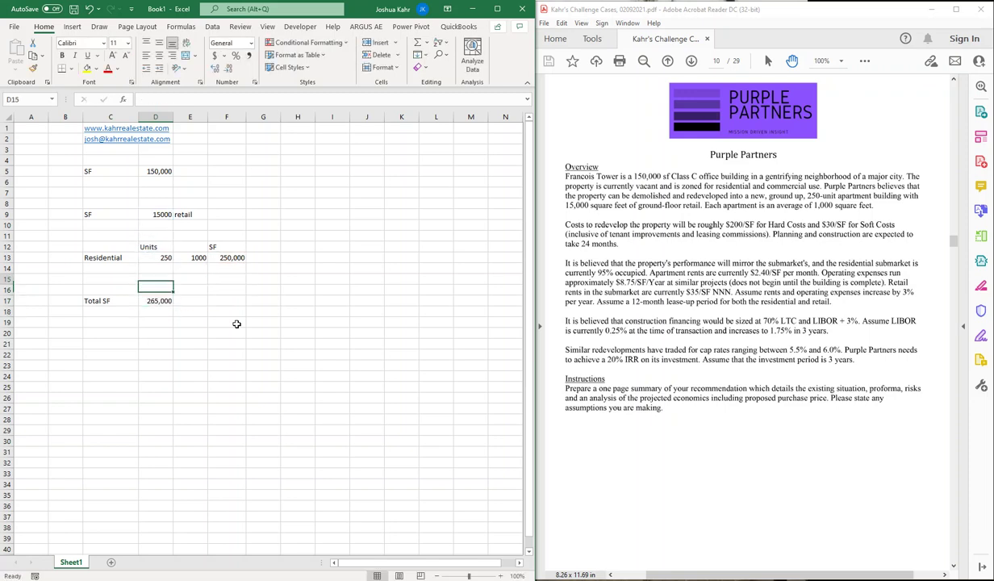
key("Down")
key("Down")
key("Down")
key("Down")
key("Down")
key("Down")
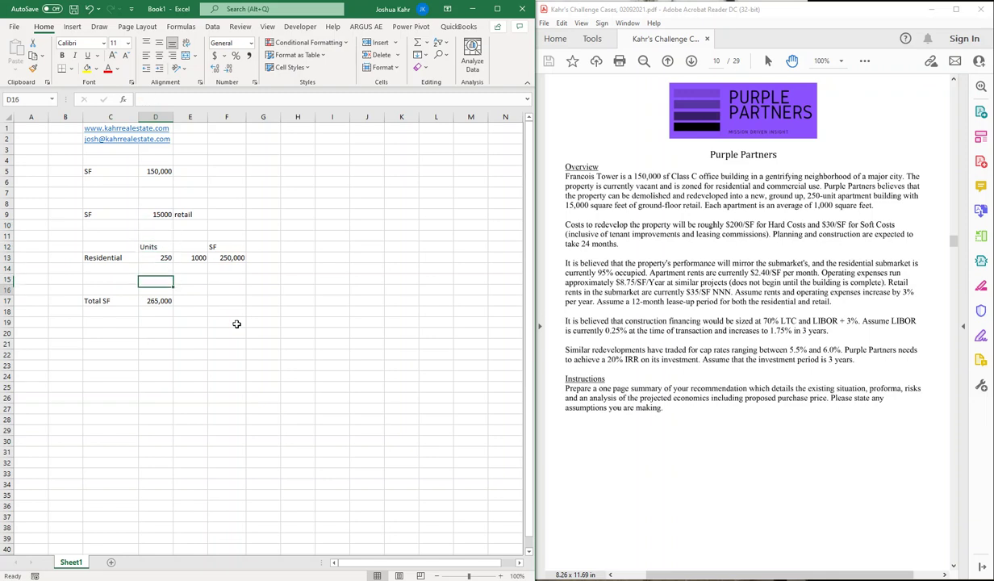
key("Up")
key("Up")
key("Up")
key("Up")
key("Up")
key("Up")
key("Up")
key("Up")
key("Up")
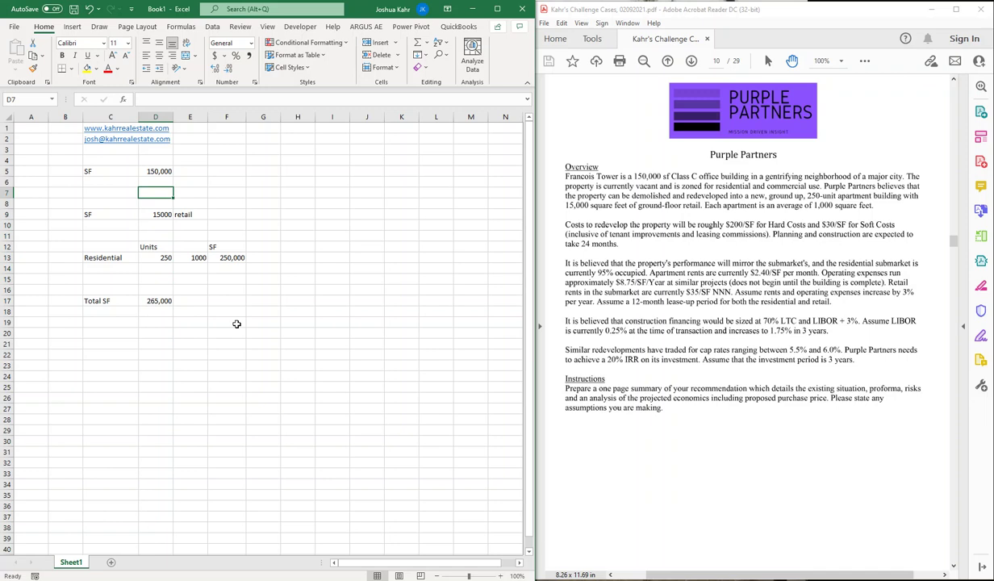
key("Left")
key("Left")
key("Up")
key("Up")
key("Right")
key("shift+Right")
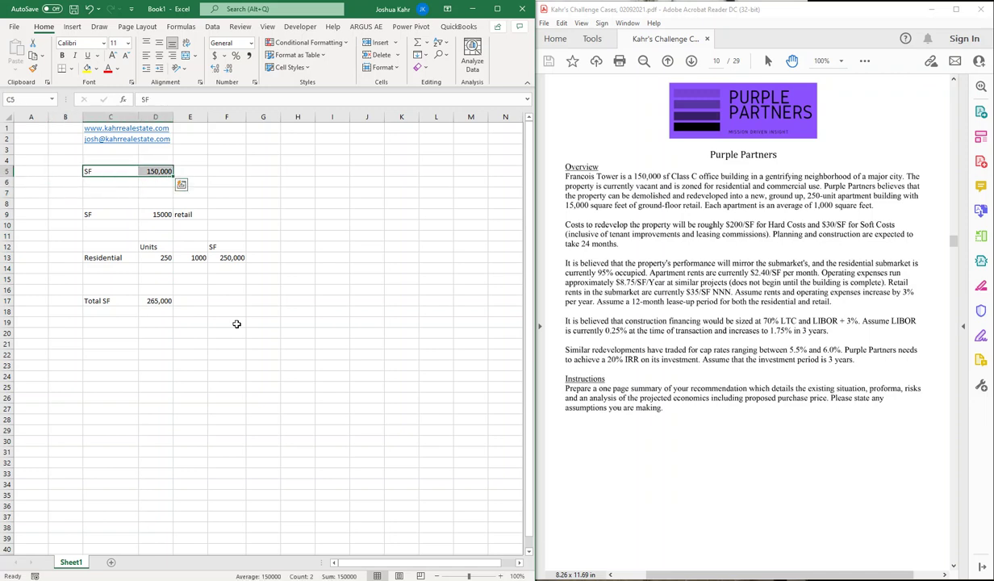
key("Delete")
Step: Move the units and Total SF block up one row to start at C11
key("Down")
key("Down")
key("Down")
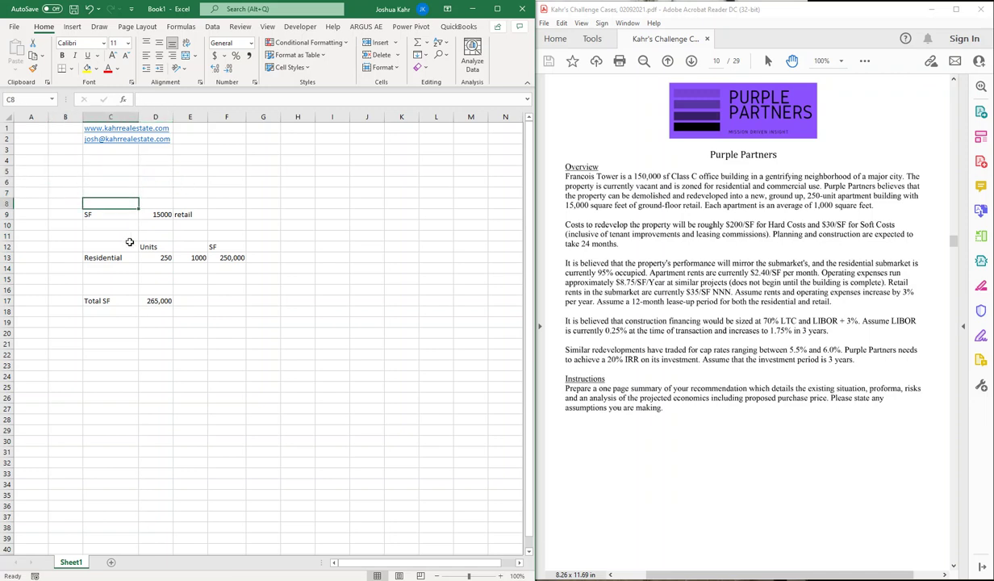
left_click_drag(112, 246, 269, 309)
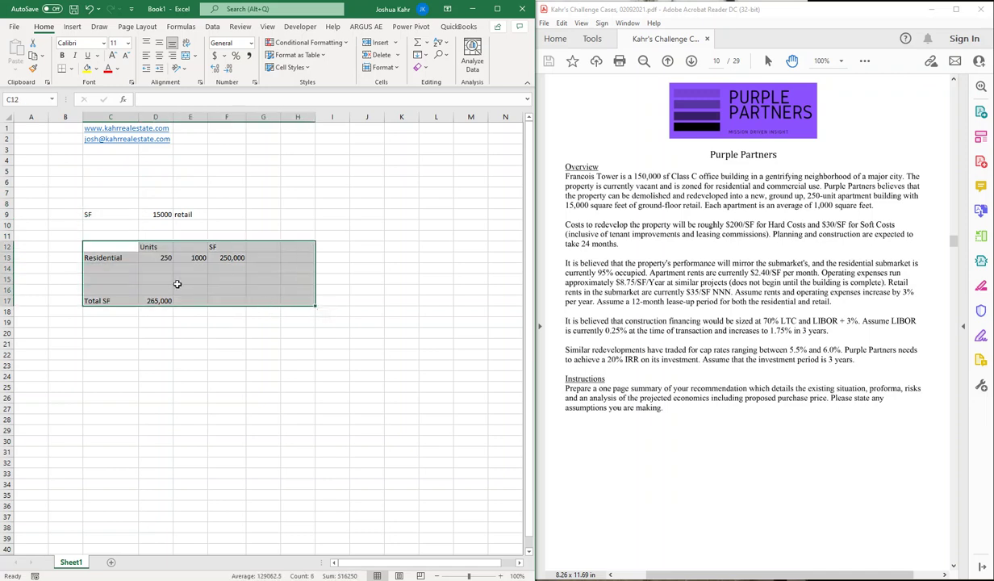
key("ctrl+c")
left_click(125, 232)
key("ctrl+v")
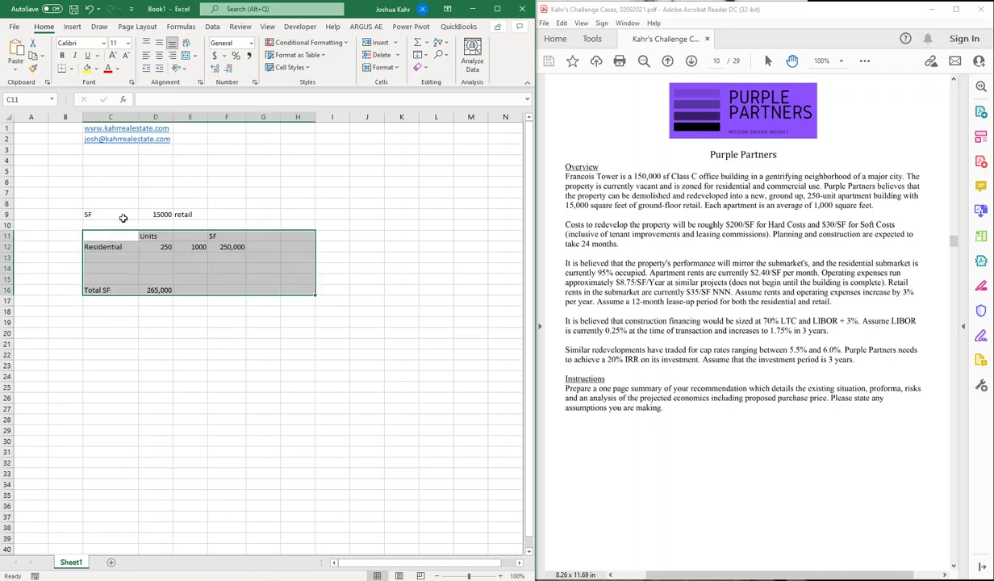
Step: Move the retail-through-Total SF block up to start at row 4
left_click_drag(122, 217, 315, 298)
key("ctrl+x")
key("ctrl+q")
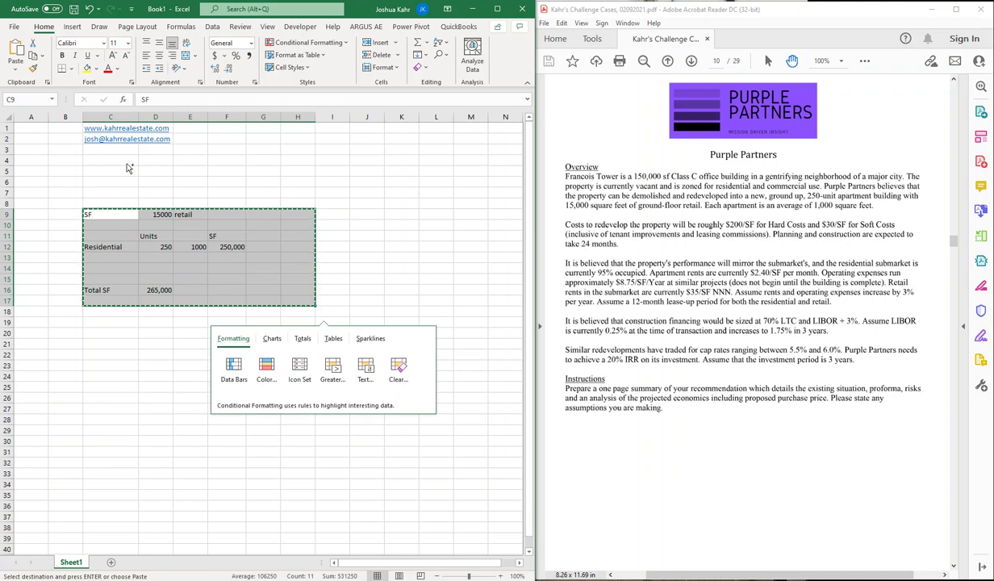
left_click(126, 162)
key("ctrl+v")
Step: Move the Total SF label and value up into row 9
left_click(118, 240)
left_click_drag(117, 240, 150, 242)
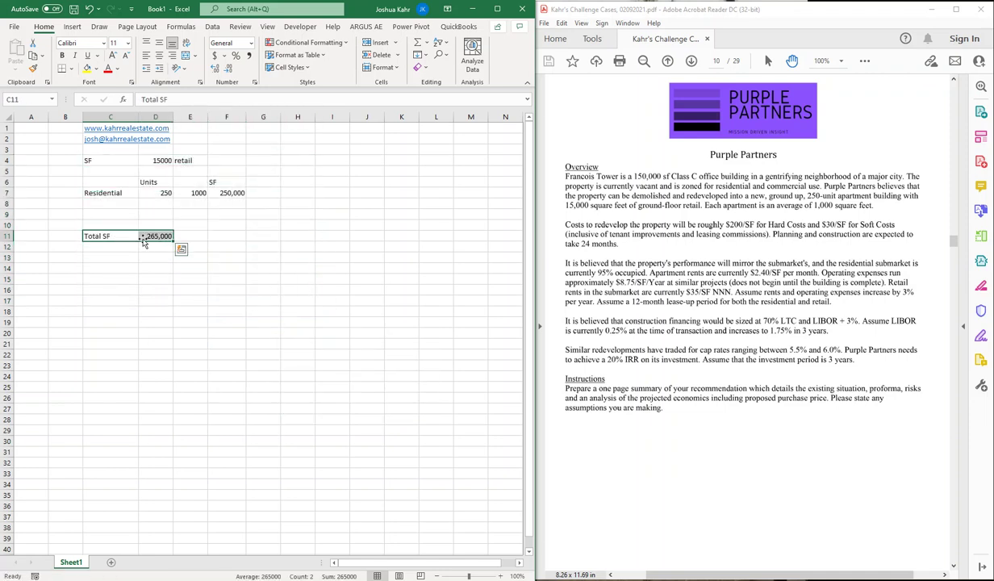
key("ctrl+c")
left_click(121, 215)
key("ctrl+v")
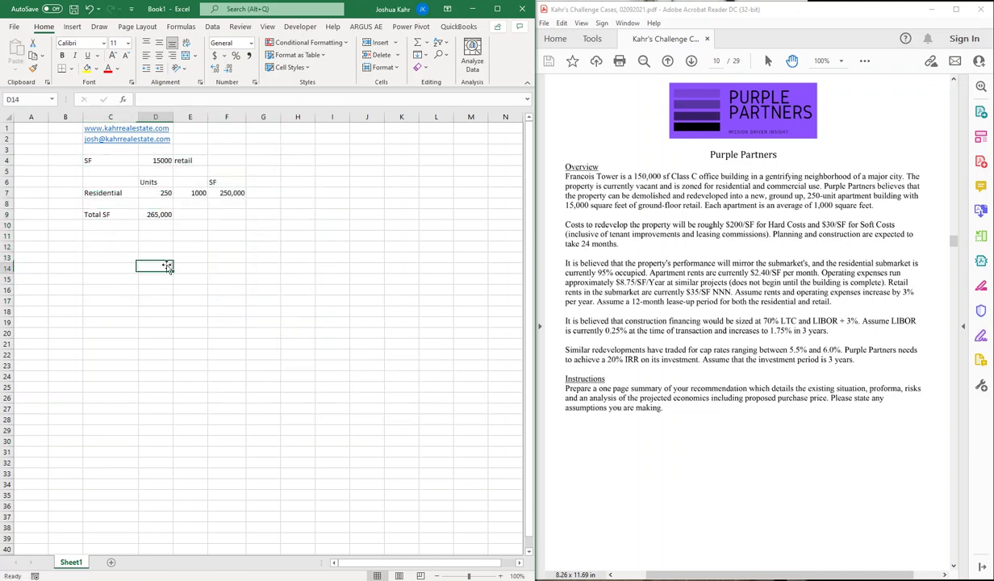
left_click(166, 266)
key("Left")
key("Up")
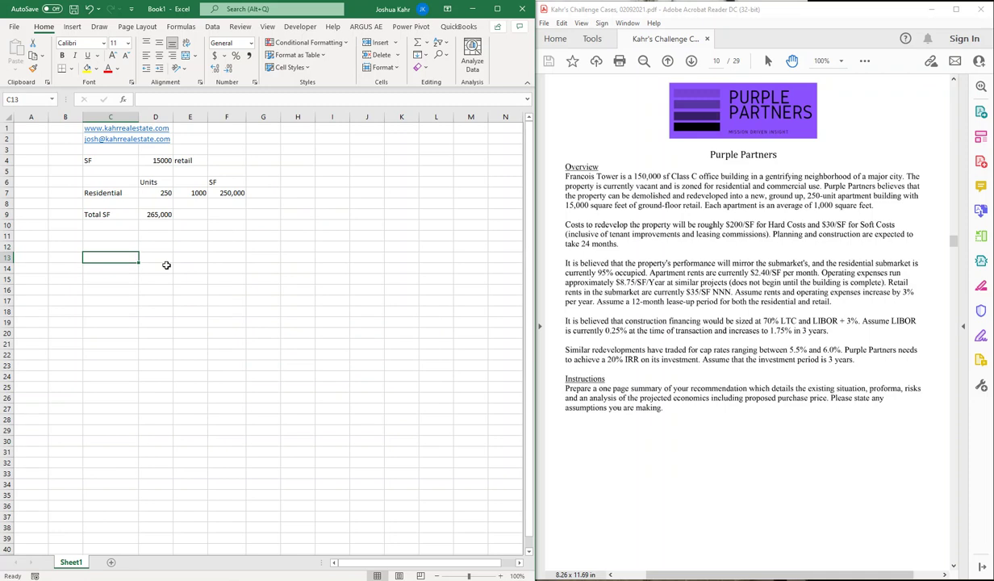
Step: Label the cost rows Hard Cost, Soft Cost and Land
type("HC")
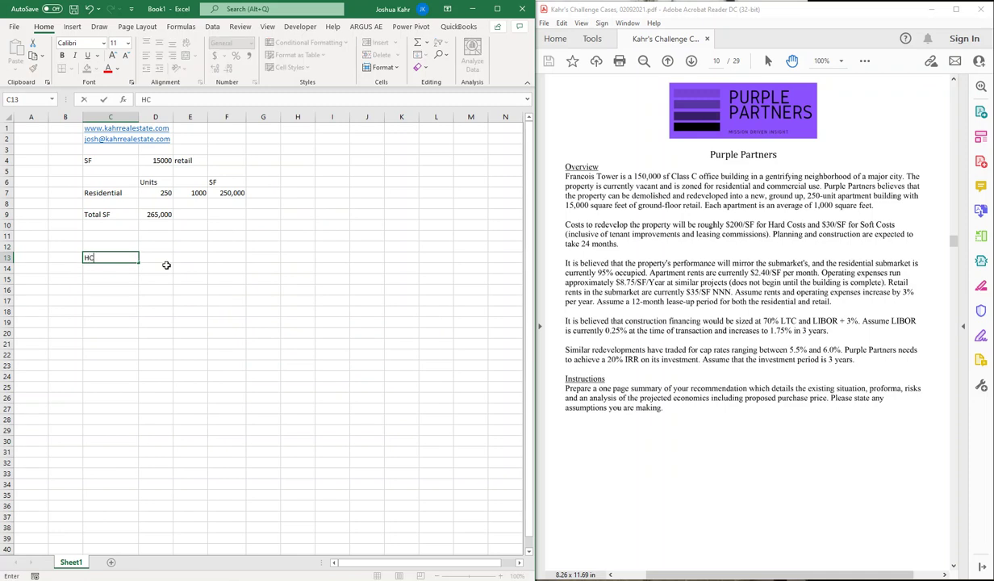
key("Return")
type("SC")
key("Return")
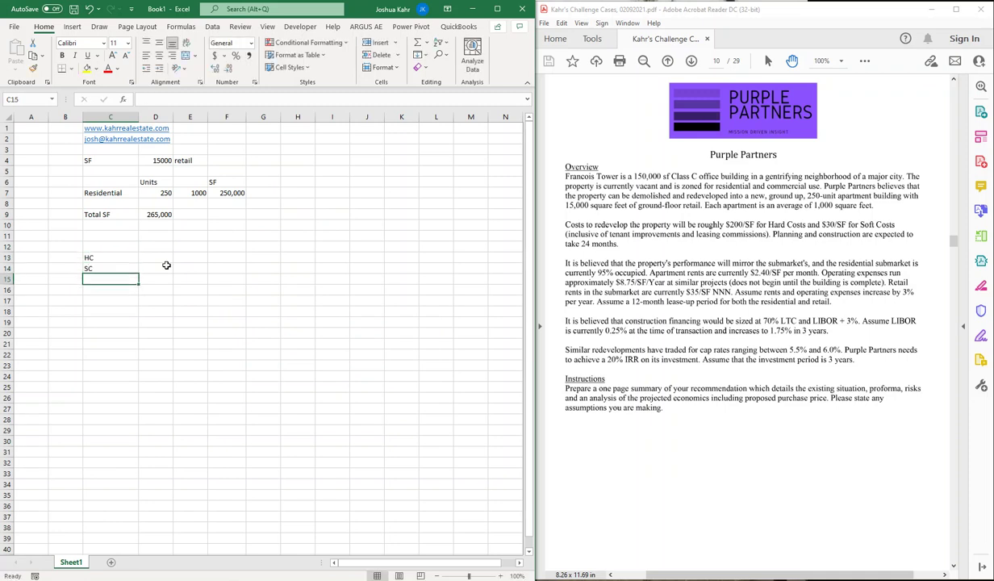
type("Land")
key("Up")
key("Up")
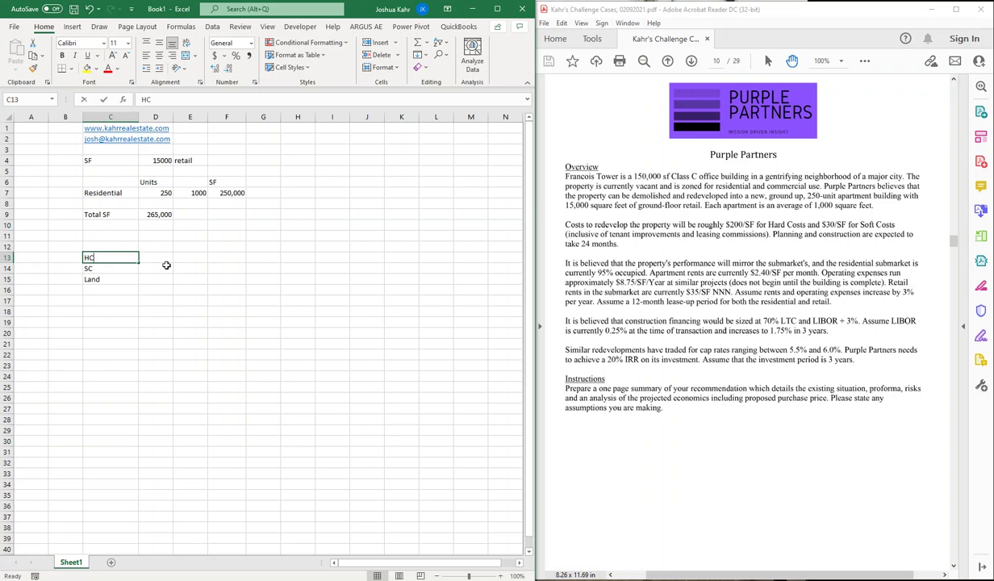
key("BackSpace")
key("BackSpace")
type("Hard Cost")
key("Return")
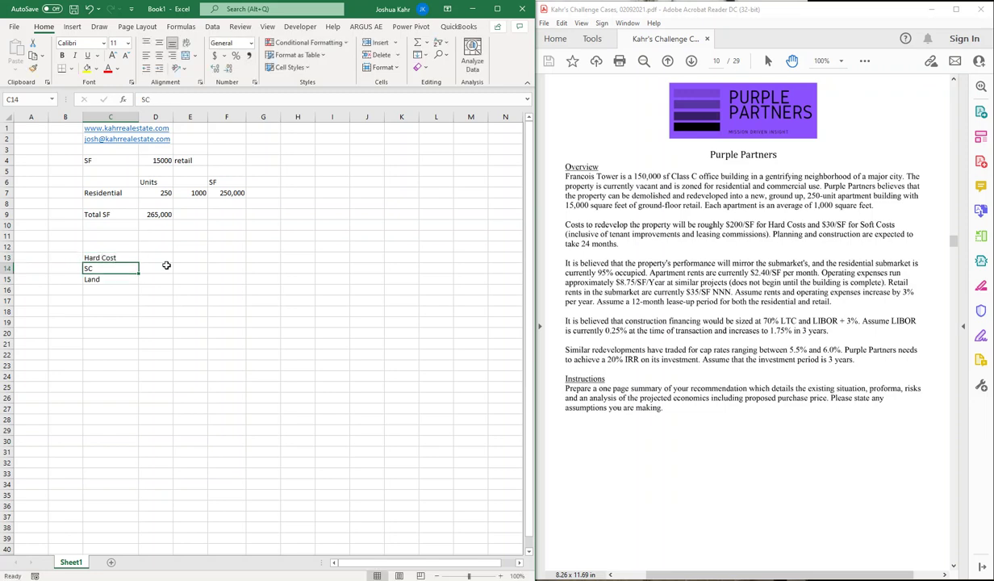
key("BackSpace")
type("Soft Cost")
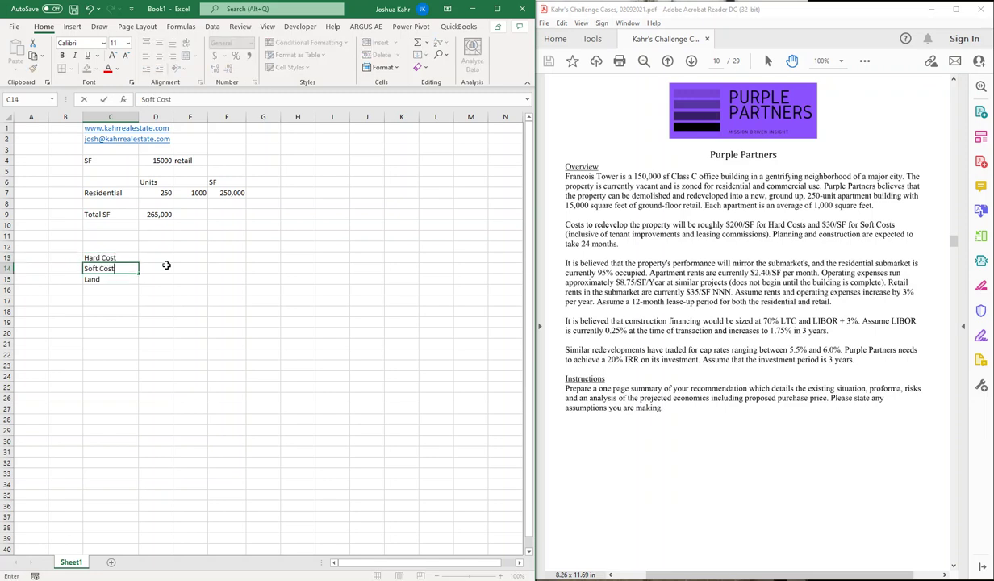
Step: Enter per-SF costs of 200 for Hard Cost, 30 for Soft Cost and 0 for Land
left_click(166, 263)
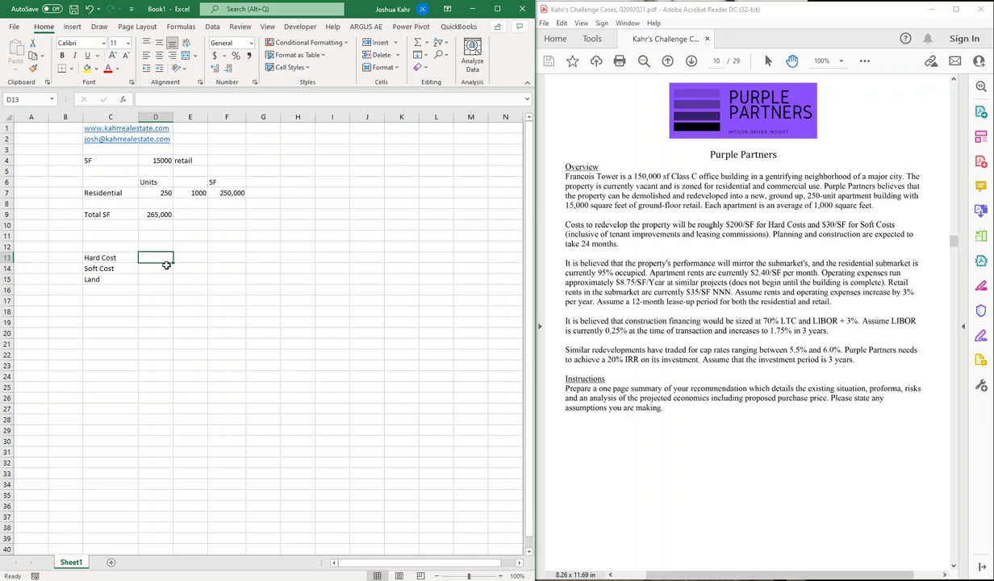
type("200")
key("Return")
type("30")
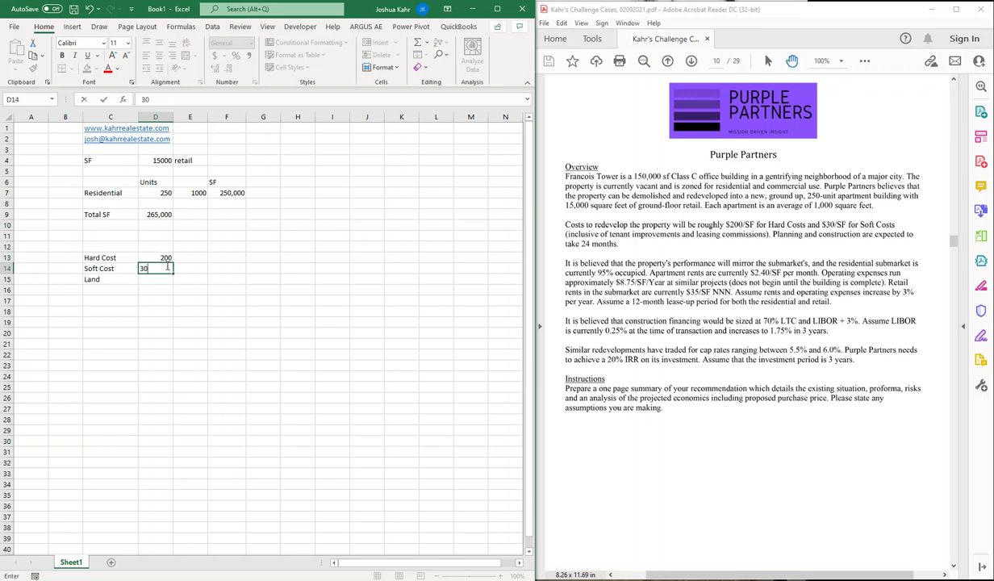
key("Return")
type("0")
key("Up")
key("Up")
Step: Link the SF column to Total SF for Hard Cost and Soft Cost (265,000)
key("Right")
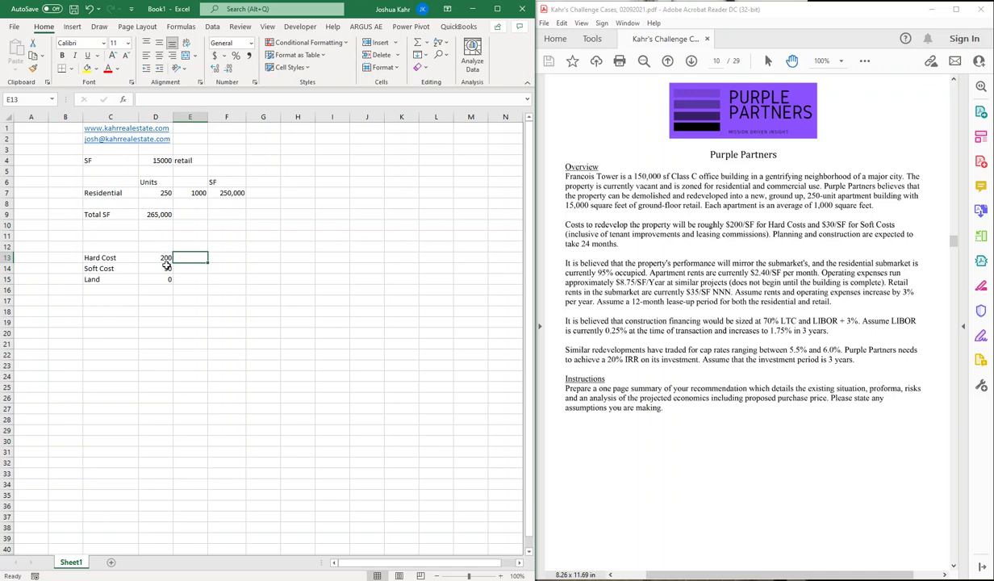
type("=")
key("Up")
key("Up")
key("Up")
key("Up")
key("Left")
key("Return")
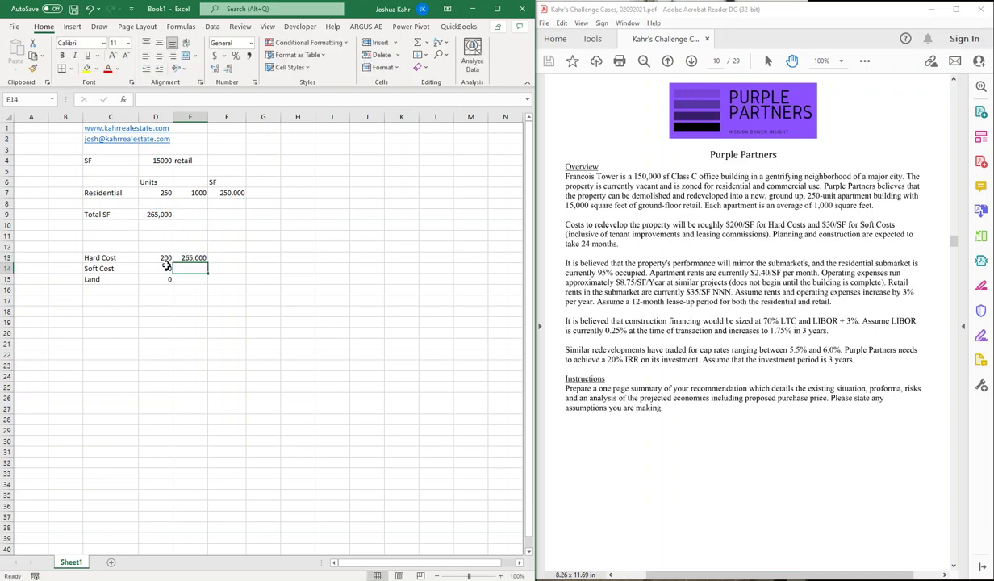
type("=")
key("Up")
key("Return")
Step: Compute the Hard and Soft Cost totals as cost per SF times SF
key("Up")
key("Up")
key("Right")
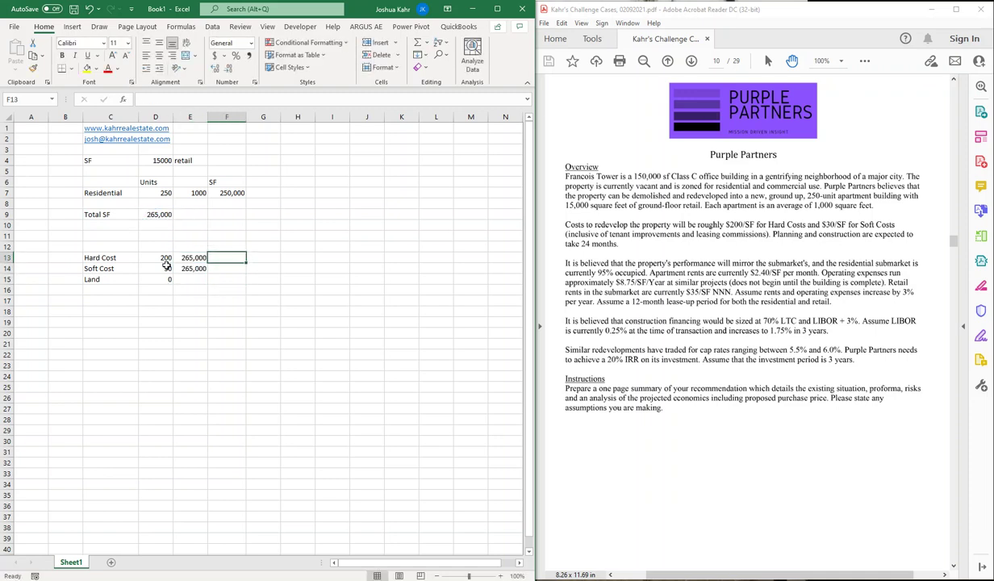
type("+")
key("Left")
key("Left")
type("*")
key("Left")
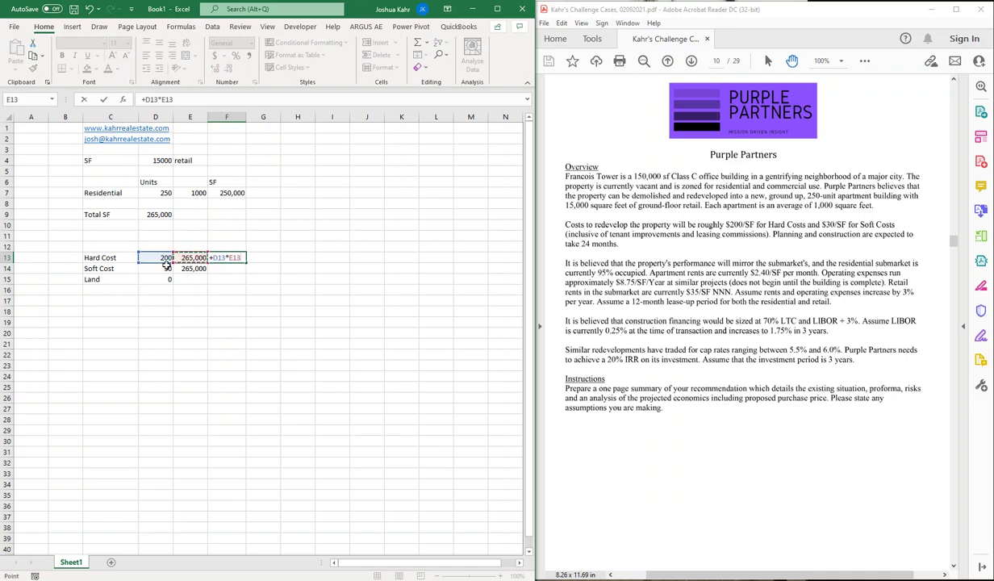
key("Return")
key("Up")
key("ctrl+c")
key("Down")
key("ctrl+v")
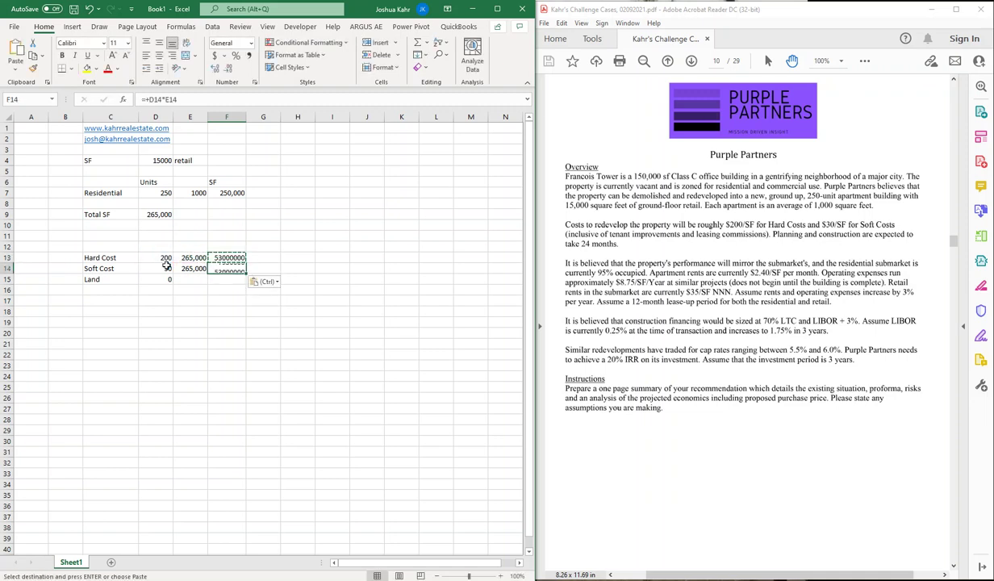
Step: Format both cost totals as whole numbers with thousands separators
key("shift+Up")
key("ctrl+shift+1")
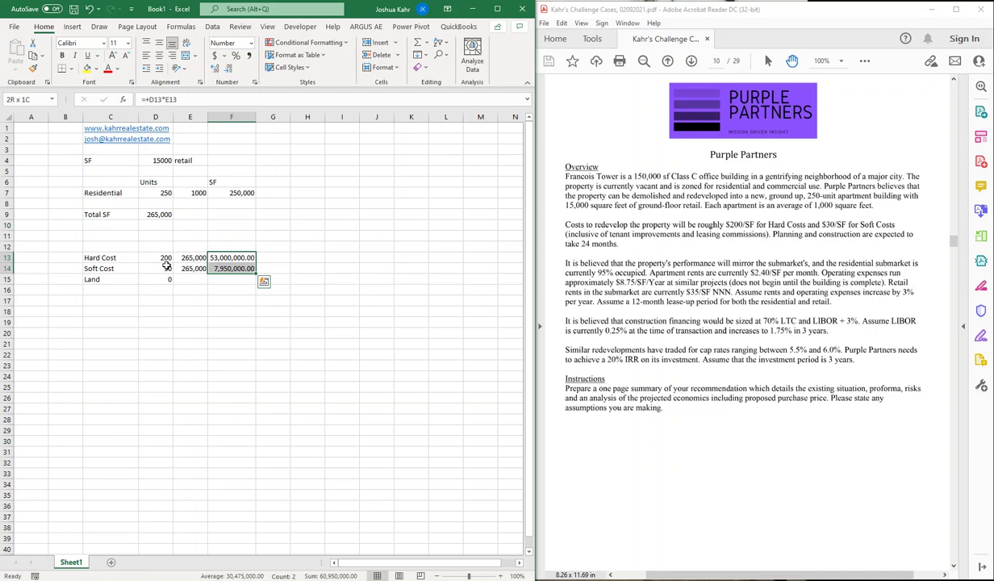
left_click(228, 71)
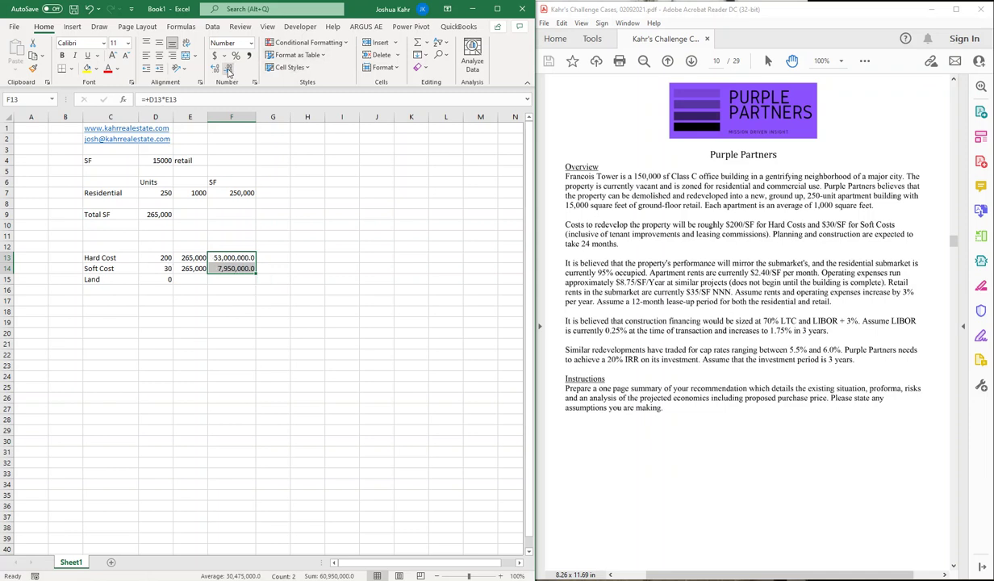
left_click(228, 71)
Step: Move Land's 0 from the per-SF column into the totals column
left_click(248, 268)
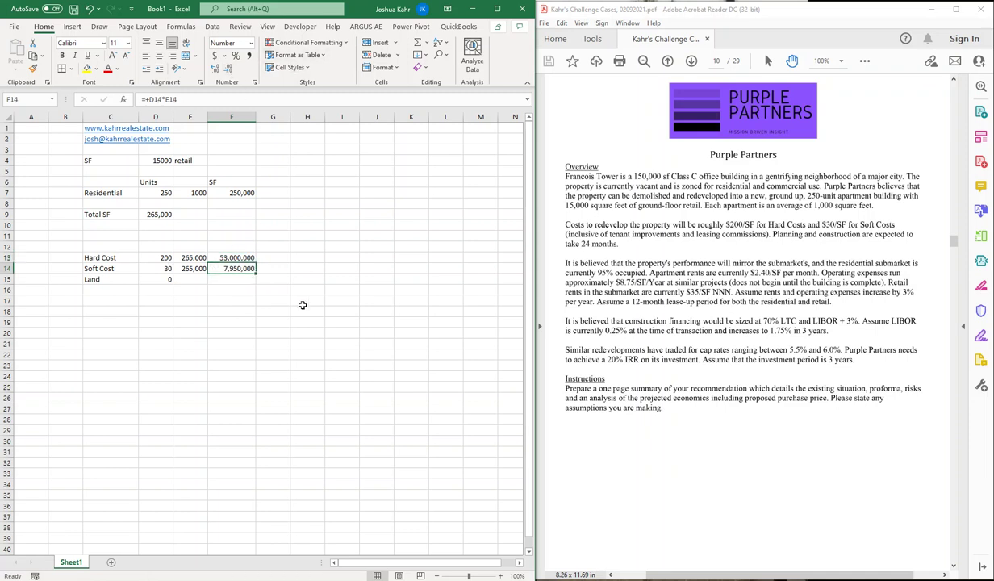
left_click(158, 279)
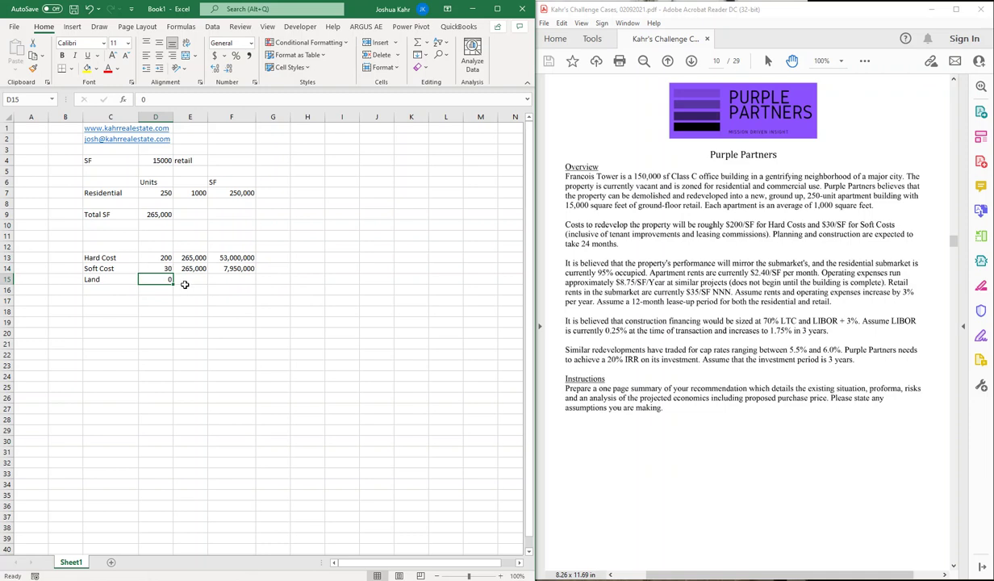
key("ctrl+x")
left_click(185, 285)
key("ctrl+v")
key("ctrl+c")
key("Right")
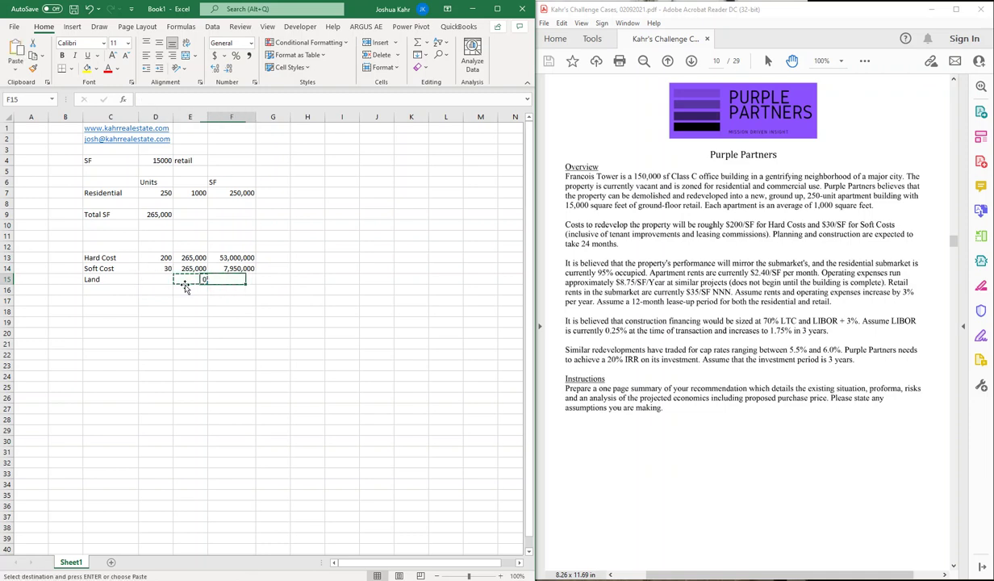
key("Return")
left_click(185, 285)
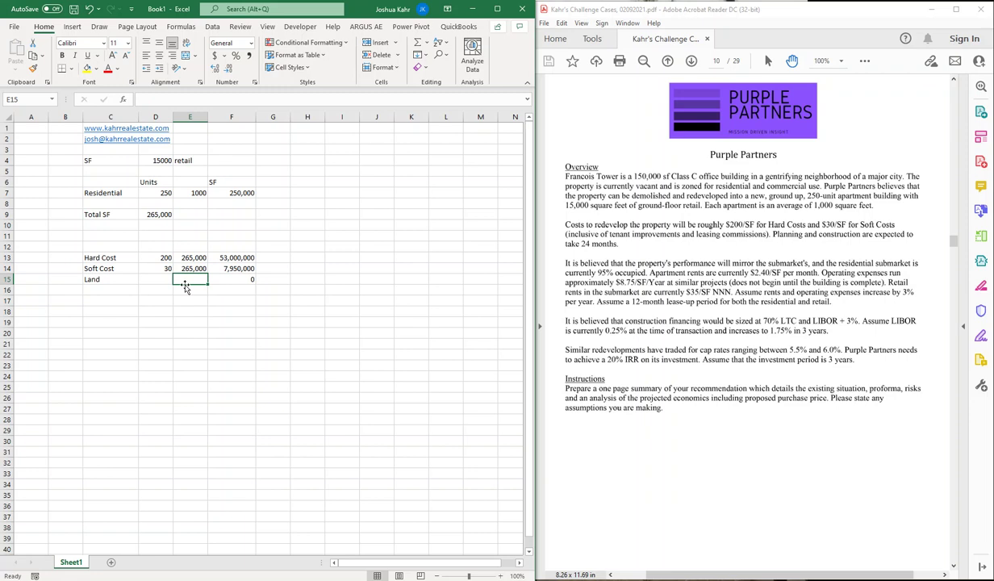
key("Down")
key("Left")
key("Left")
key("Down")
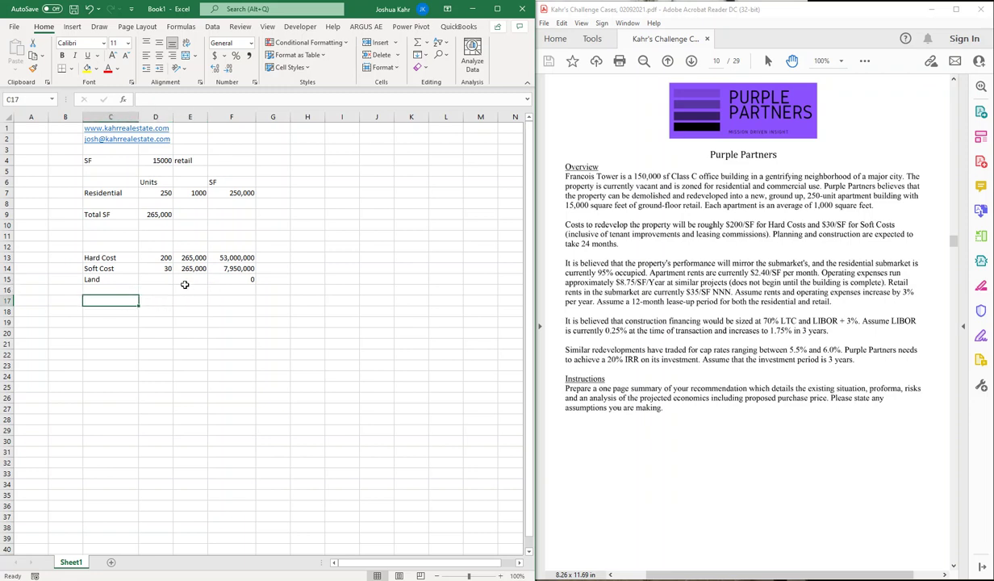
Step: Add a Vacancy row with a rate of 5%
type("Vacancy")
key("Right")
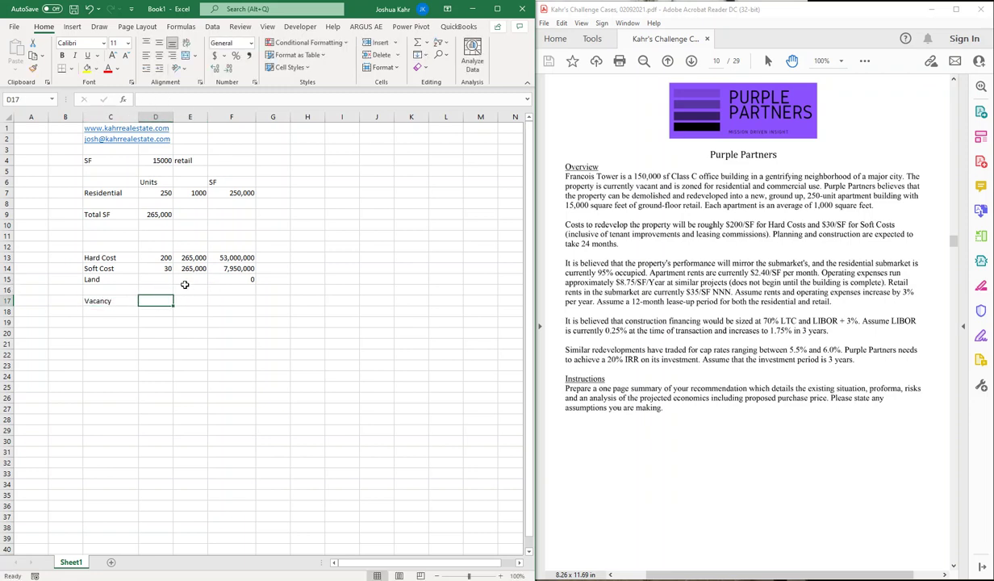
type("5%")
key("Return")
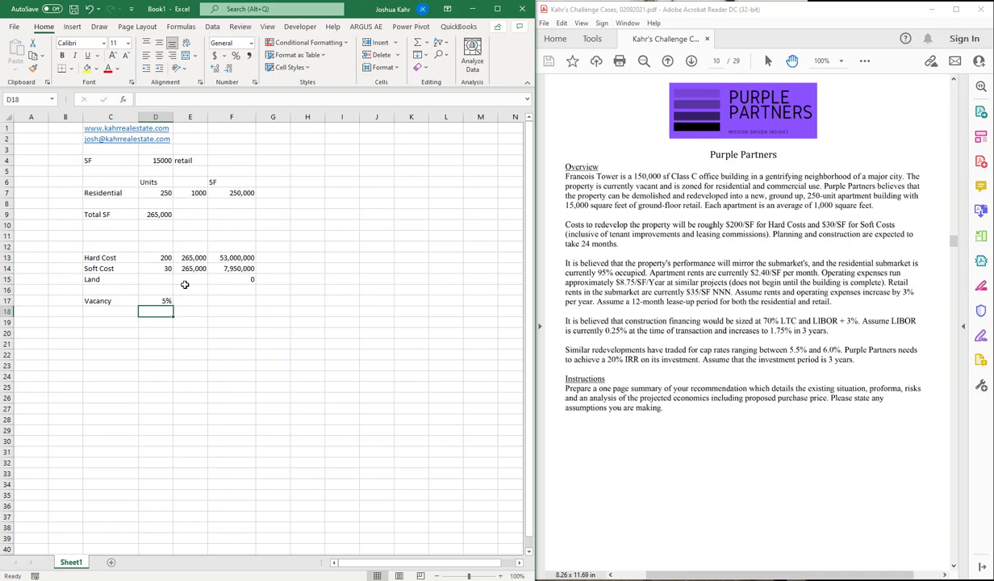
Step: Start a Rents section header below Vacancy, placed one column to the right
key("Left")
key("Down")
type("Rents")
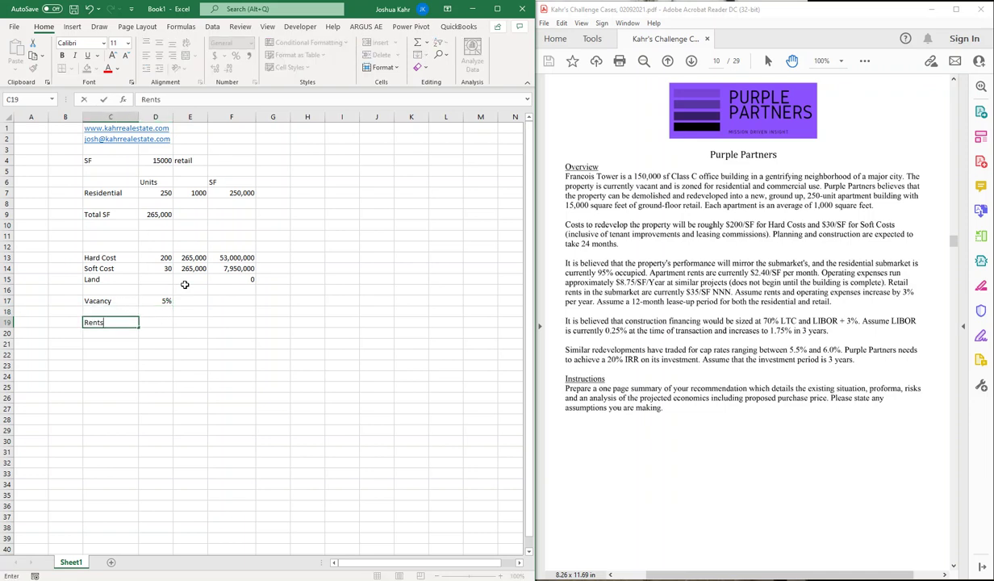
key("Right")
key("Left")
key("ctrl+c")
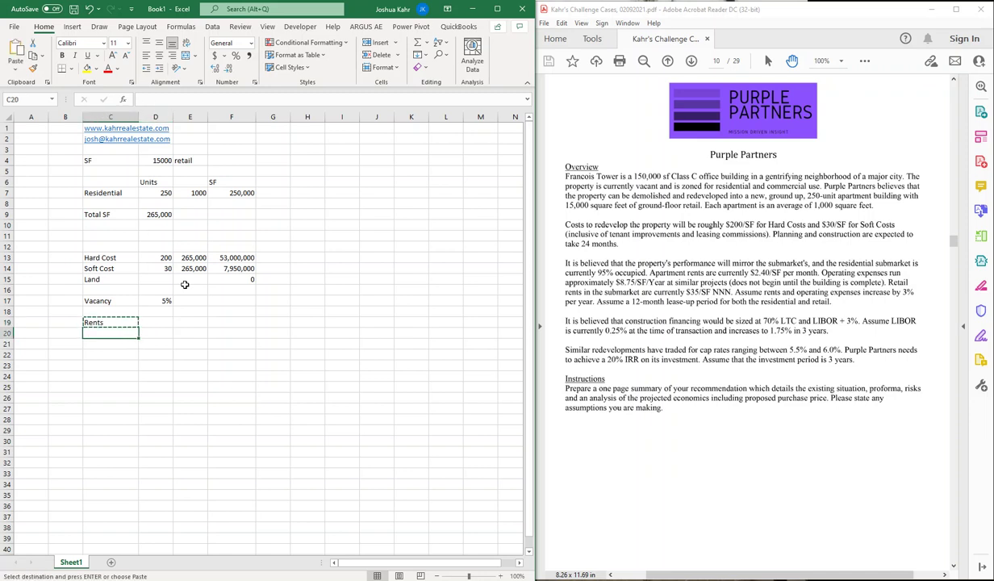
key("Right")
key("ctrl+v")
key("Down")
key("Left")
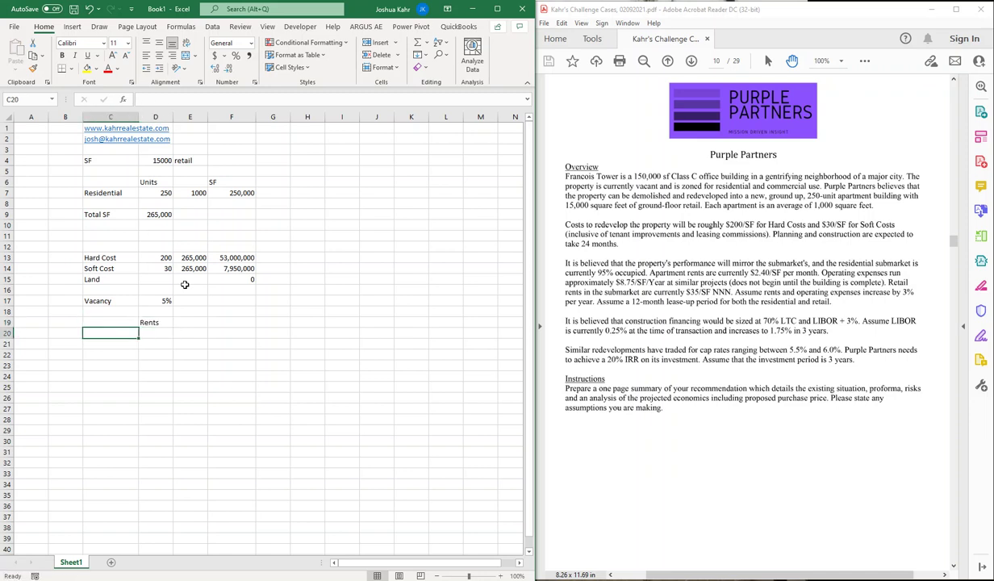
Step: Add Res and Retail row labels under Rents
type("Res")
key("Return")
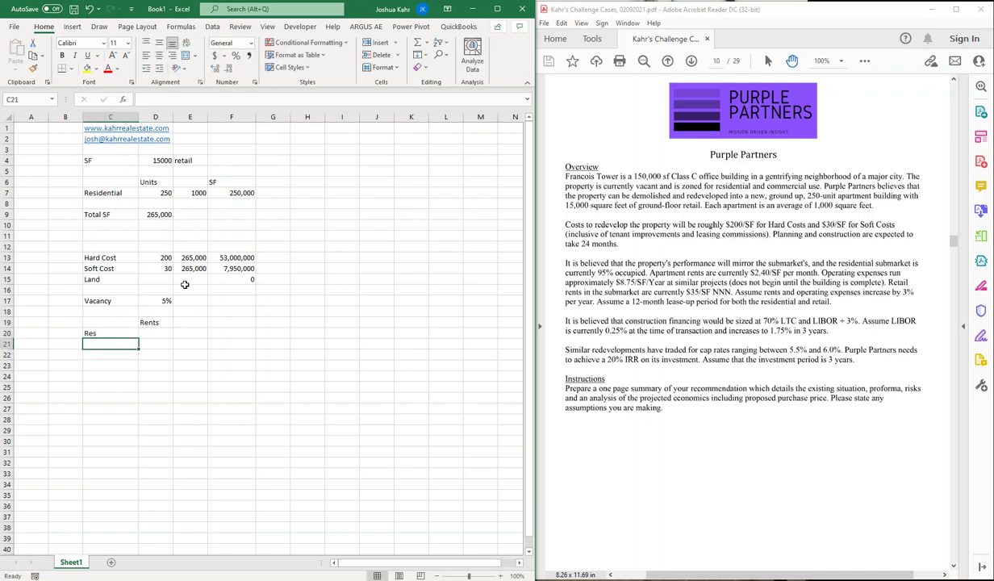
type("Retail")
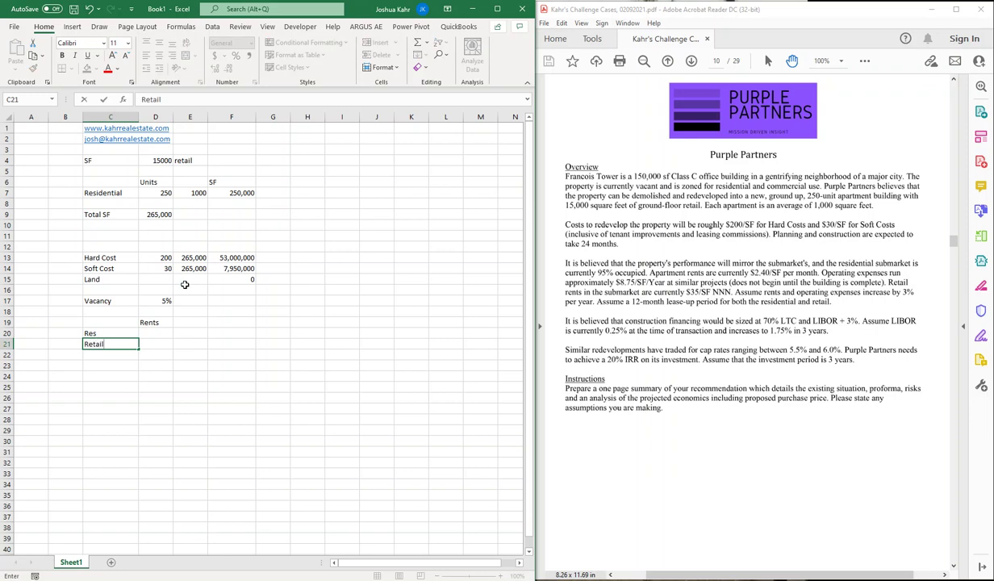
key("Tab")
key("Up")
key("Up")
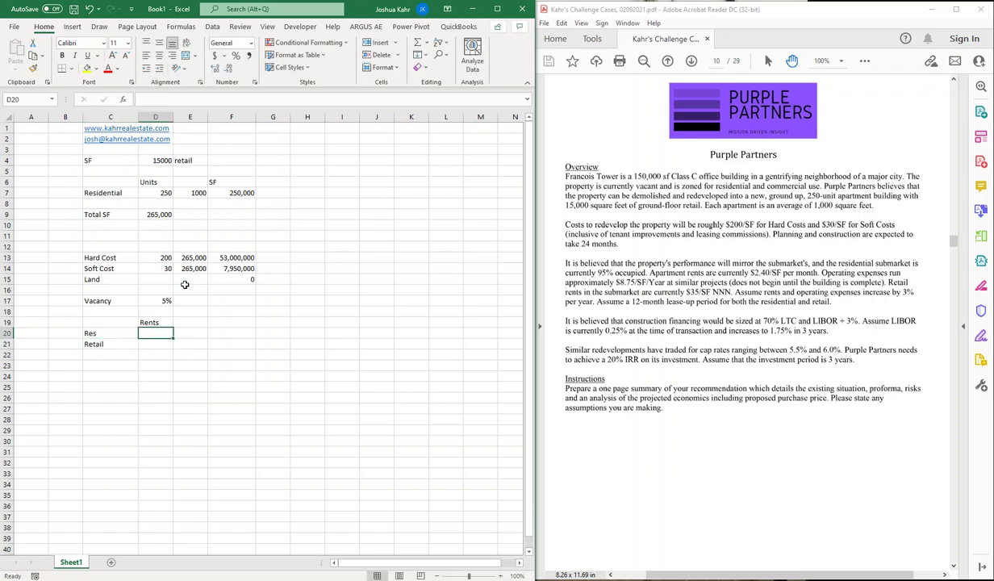
key("Down")
Step: Enter Res monthly rent 2.4 and an annual rent formula multiplying it by 12
type("2.4")
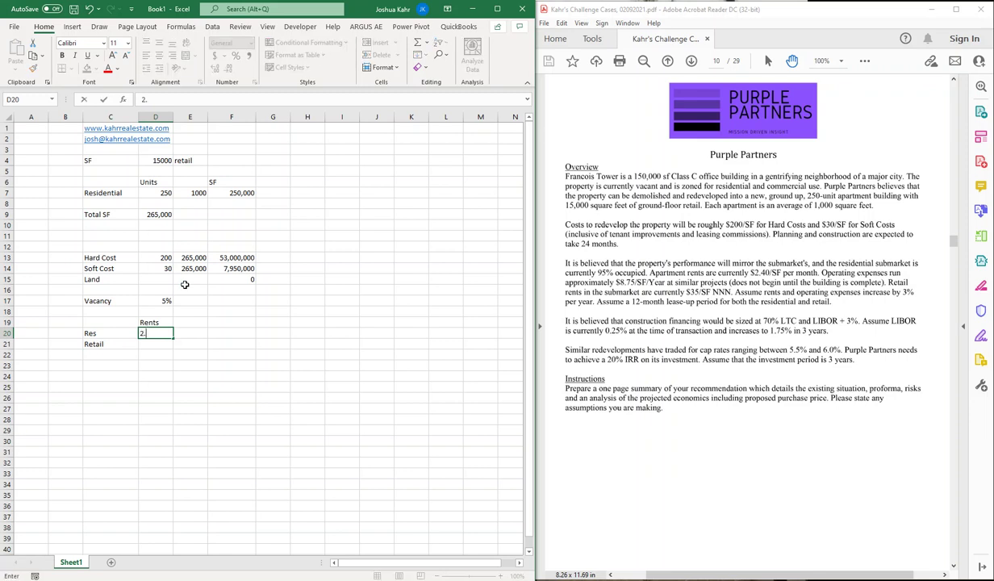
key("Tab")
type("+")
key("Left")
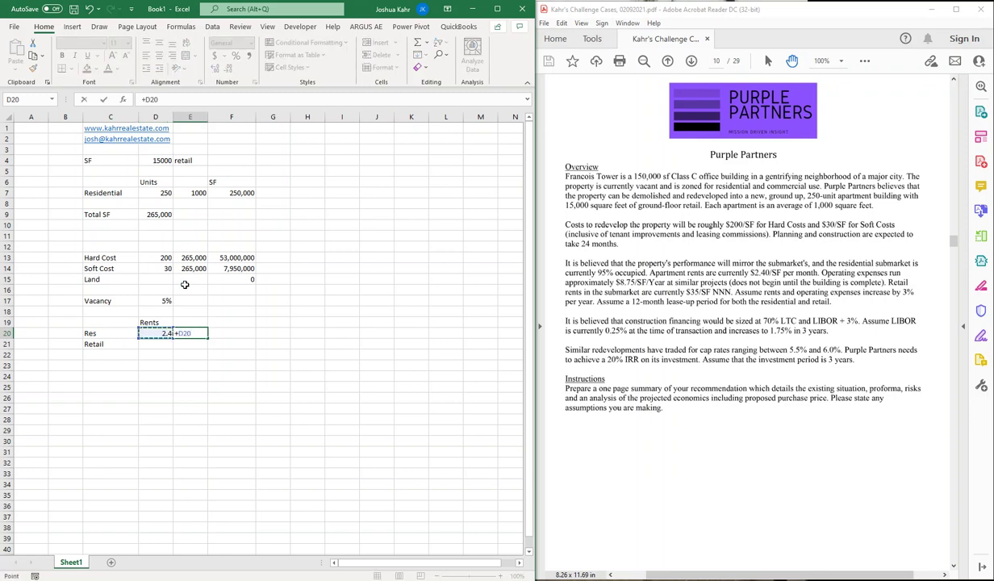
type("*")
key("Left")
key("BackSpace")
key("BackSpace")
key("BackSpace")
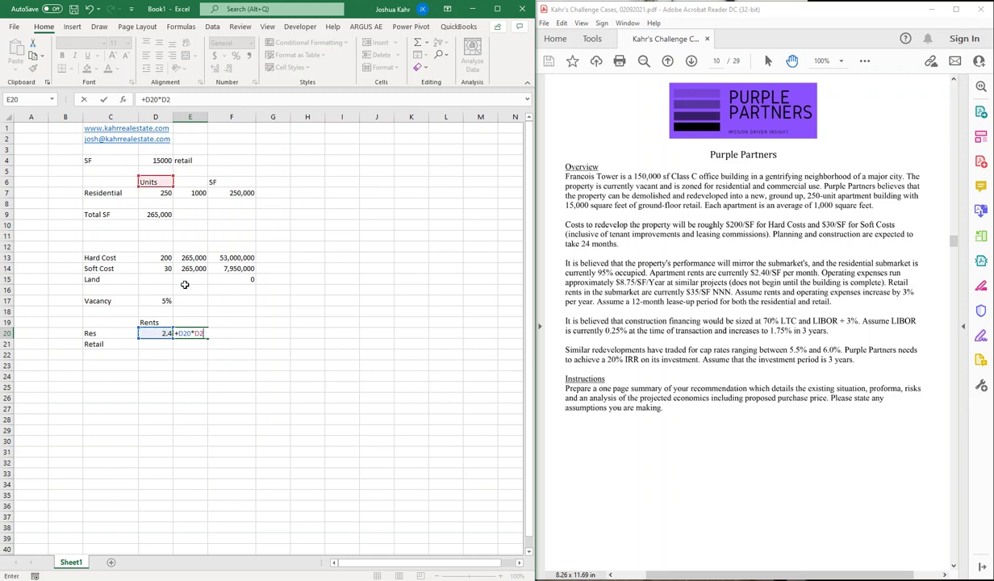
type("12")
key("ctrl+Return")
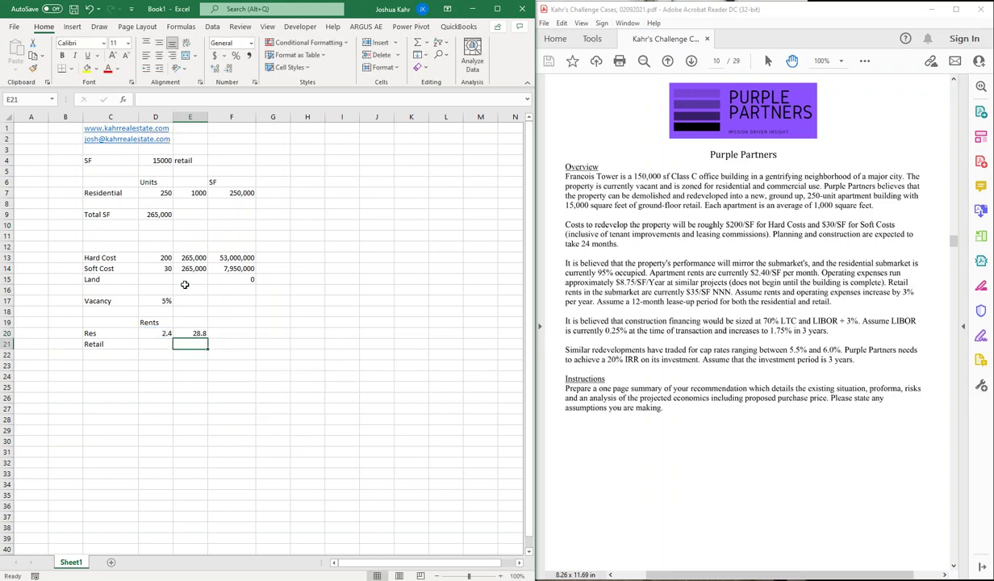
Step: Head the annual rent column $/SF/Year and clear the extra Rents label
key("Up")
key("Left")
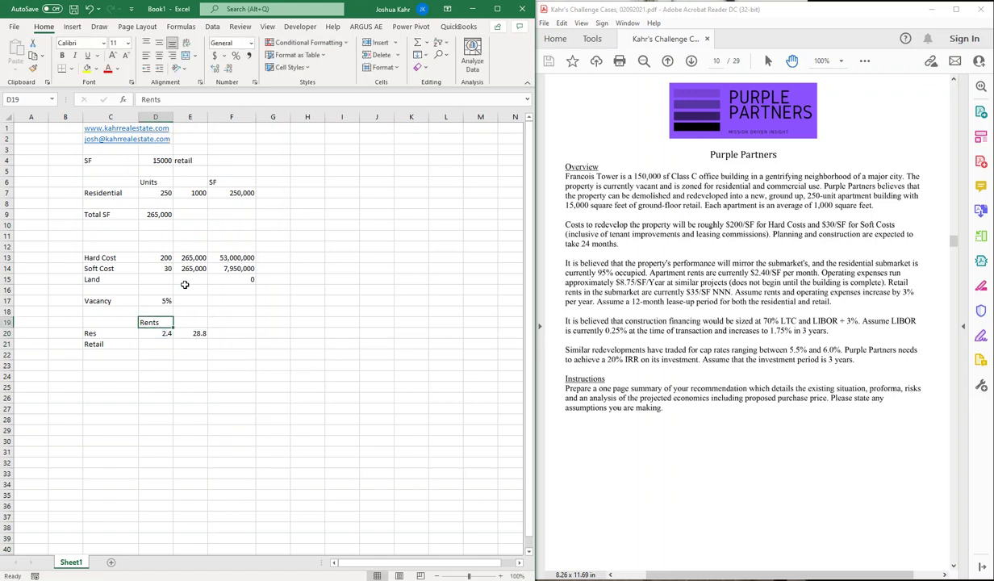
key("Right")
type("$/SF/.")
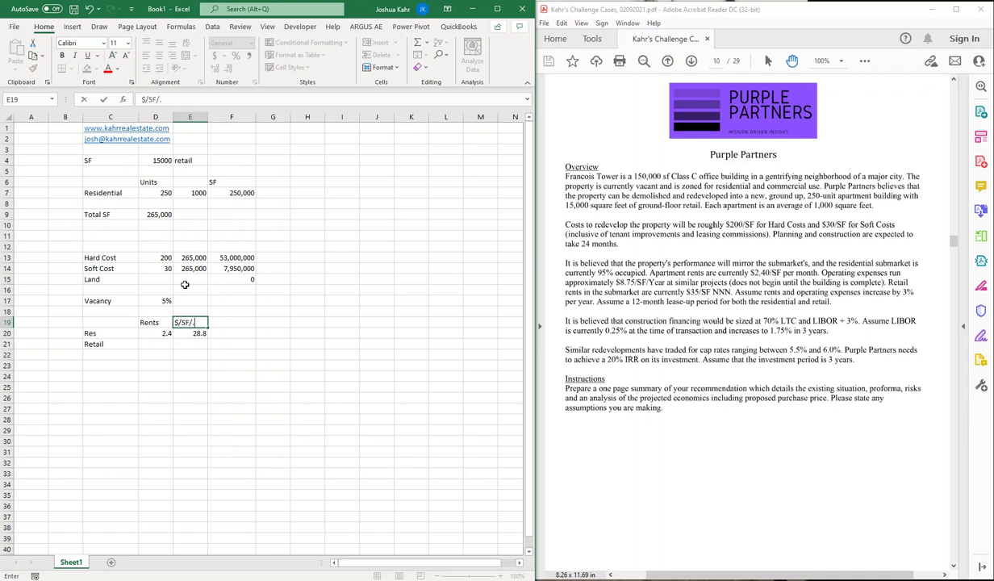
key("BackSpace")
type("Year")
key("Left")
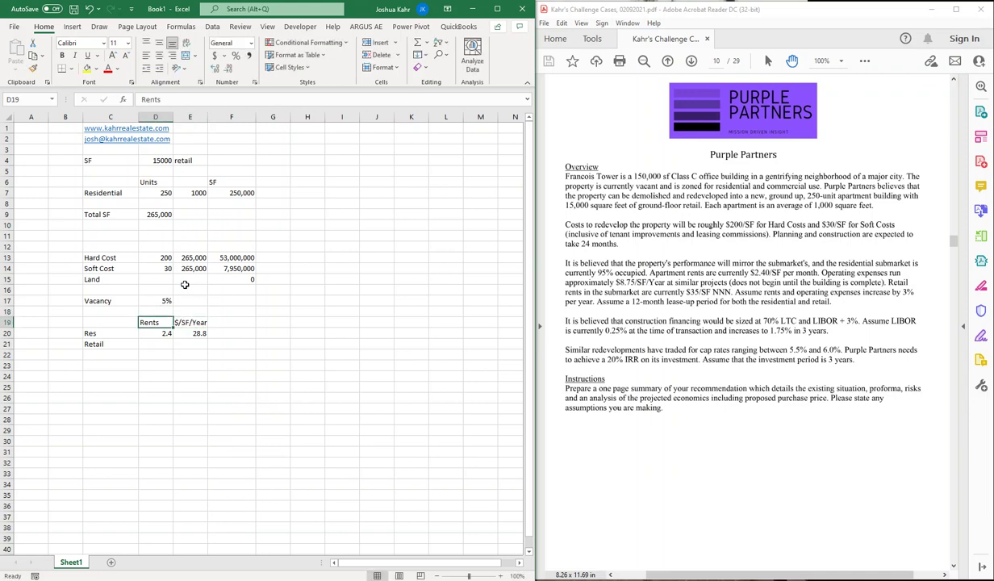
key("Delete")
key("Down")
key("Right")
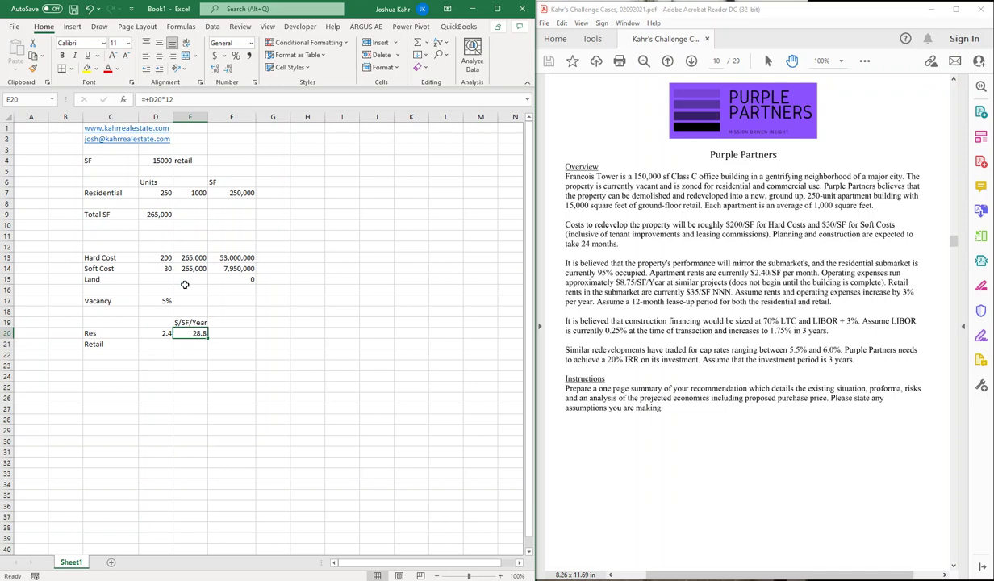
Step: Enter Retail rent 35 and show both annual rents with two decimals (28.80, 35.00)
key("Down")
type("35")
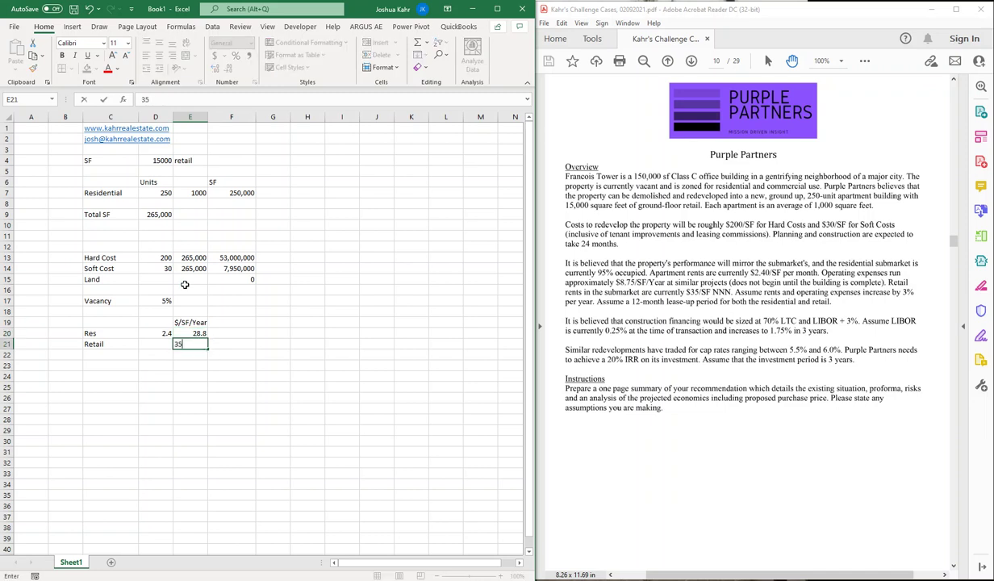
key("Return")
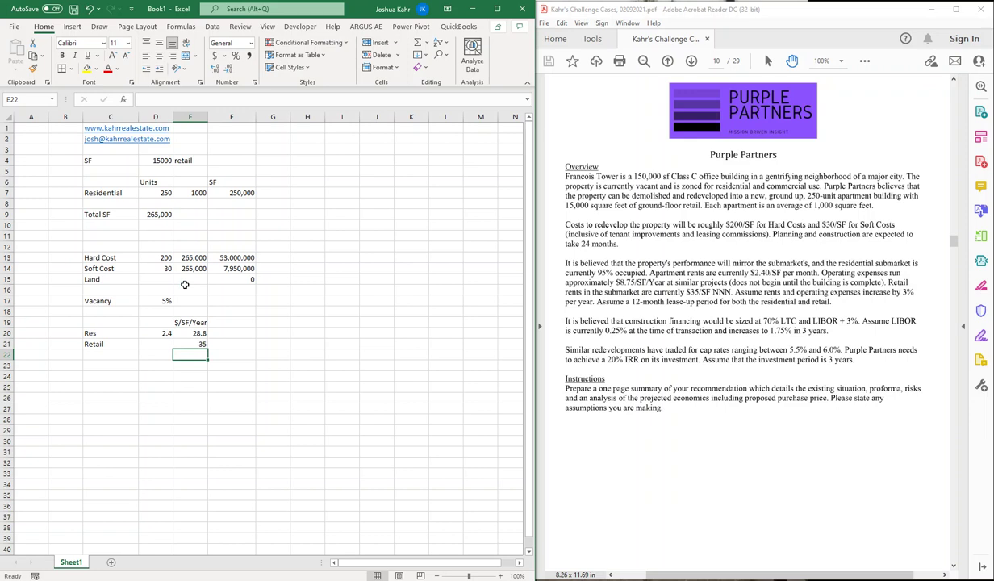
key("Up")
key("ctrl+shift+1")
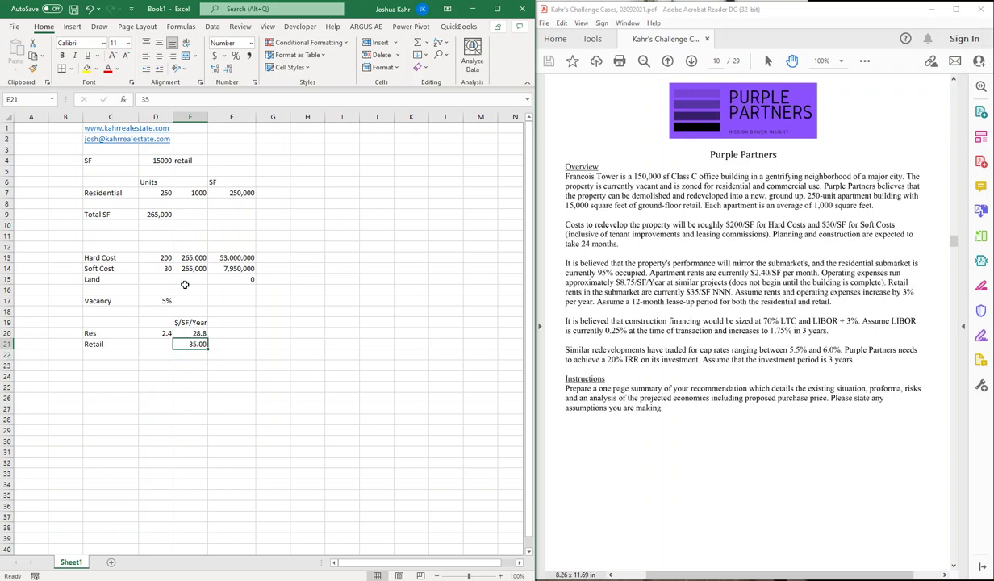
key("Up")
key("ctrl+shift+1")
Step: Add an Op Ex row with a value of 8.75
key("Down")
key("Down")
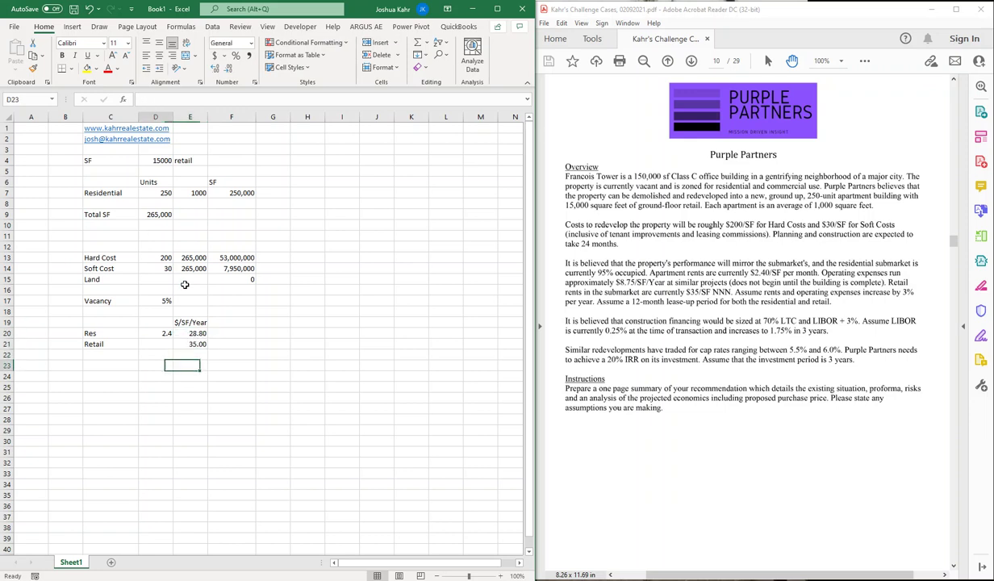
key("Left")
key("Left")
key("Down")
type("Op Ex")
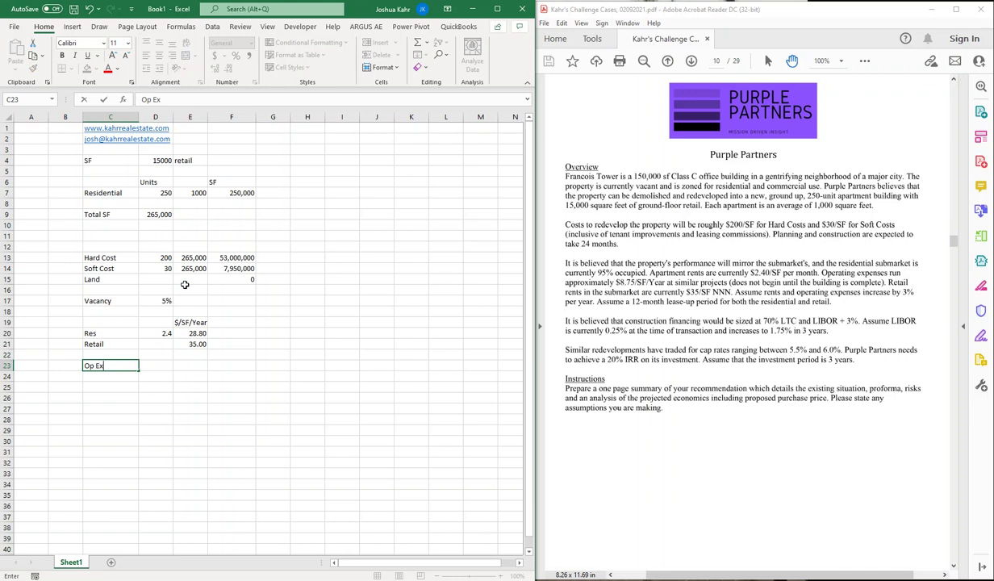
key("Tab")
type("7")
key("Page_Down")
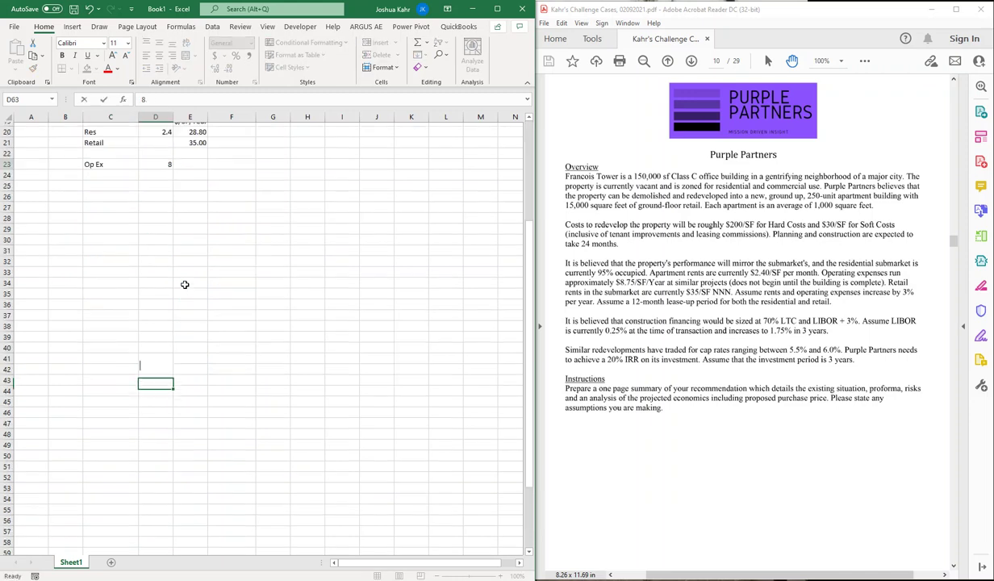
type("7")
key("BackSpace")
key("Up")
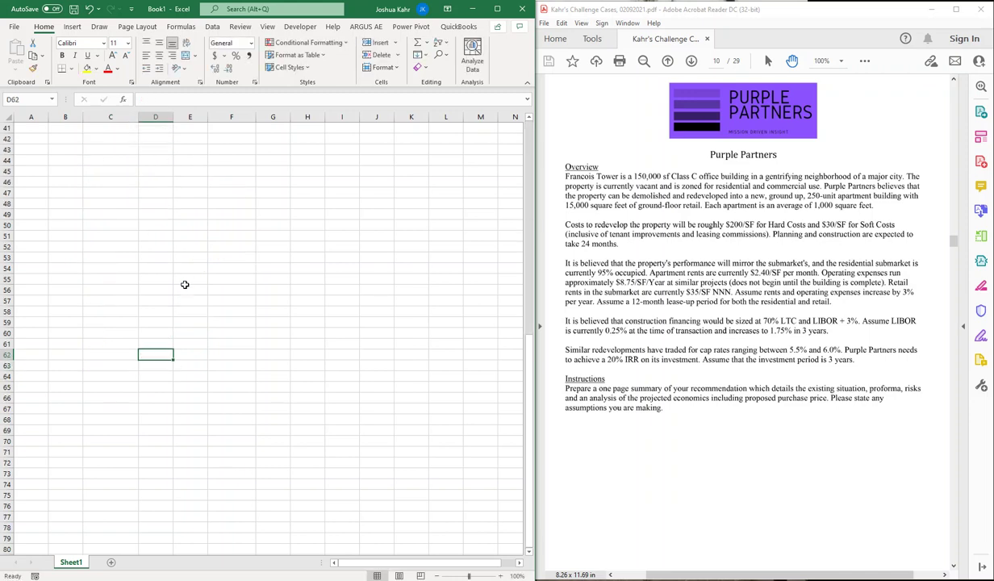
key("Page_Up")
key("Down")
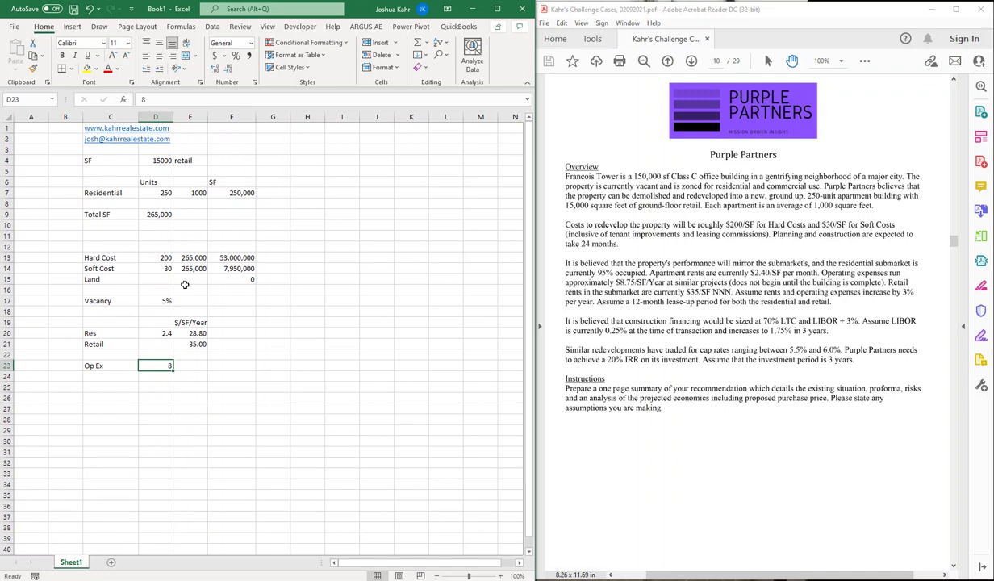
key("F2")
type(".75")
key("Return")
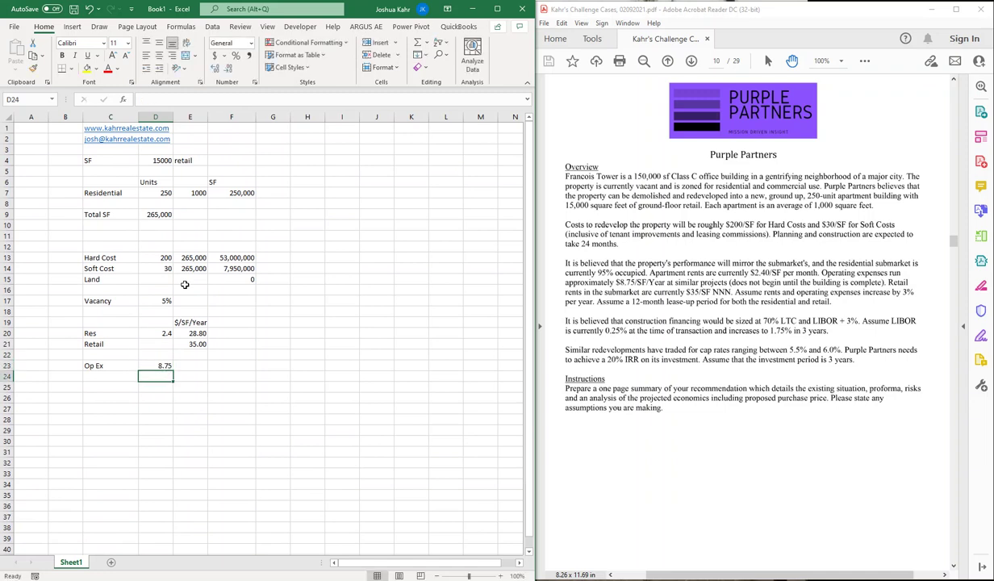
Step: Add an Inflation row of 3% below Op Ex
key("Left")
key("Down")
type("Inflatio")
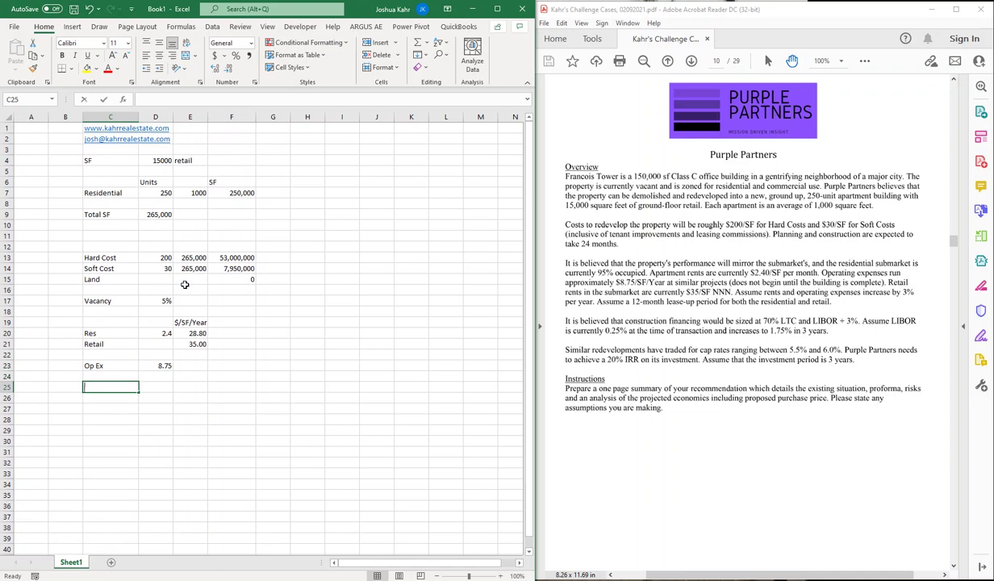
type("n")
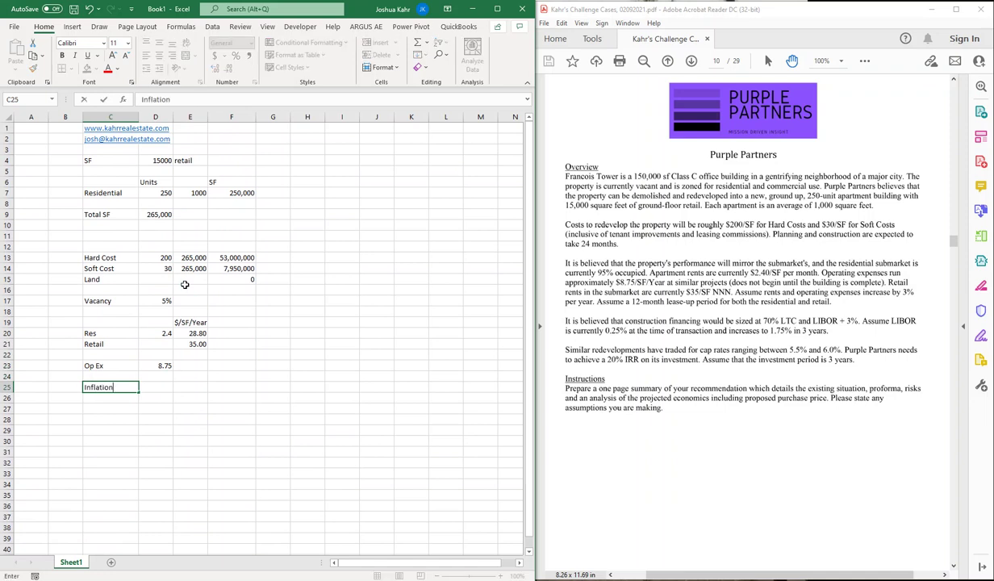
key("Tab")
type("3%")
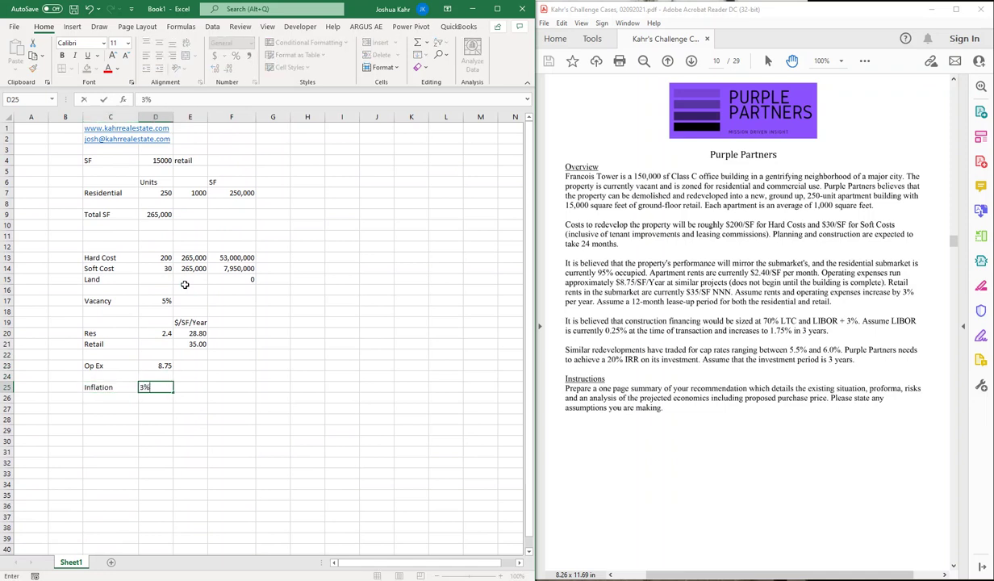
key("Return")
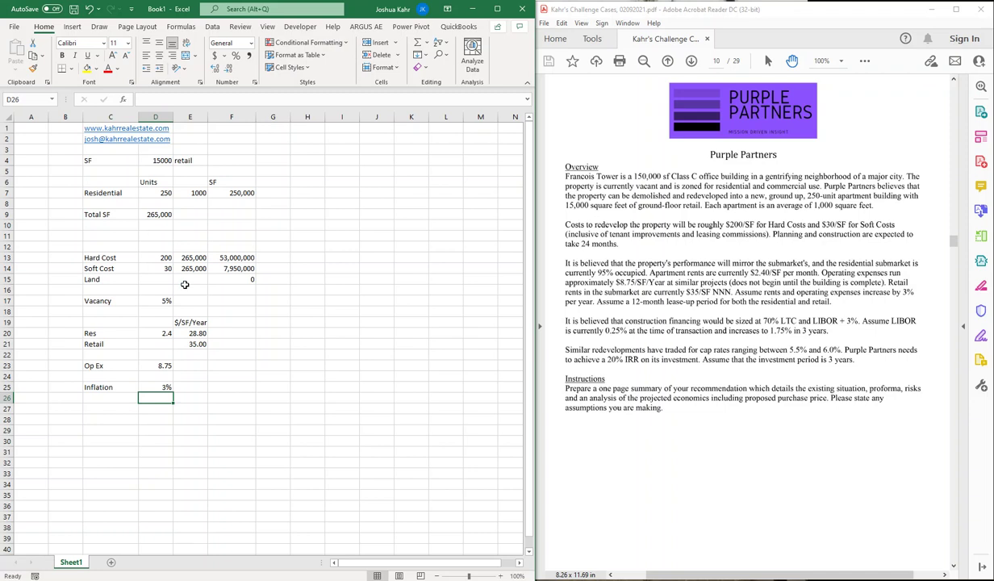
Step: Type the heading 'Construction Loan' in I5
key("Right")
key("Right")
key("Right")
key("Right")
key("Up")
key("Up")
key("Up")
key("Up")
key("Up")
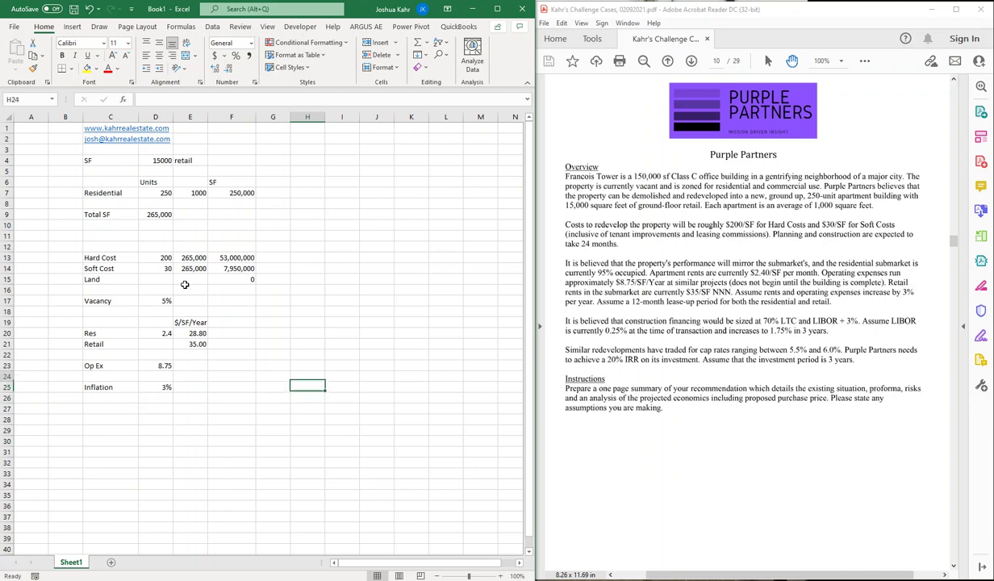
key("Up")
key("Up")
key("Up")
key("Up")
key("Up")
key("Up")
key("Up")
key("Up")
key("Up")
key("Up")
key("Up")
key("Up")
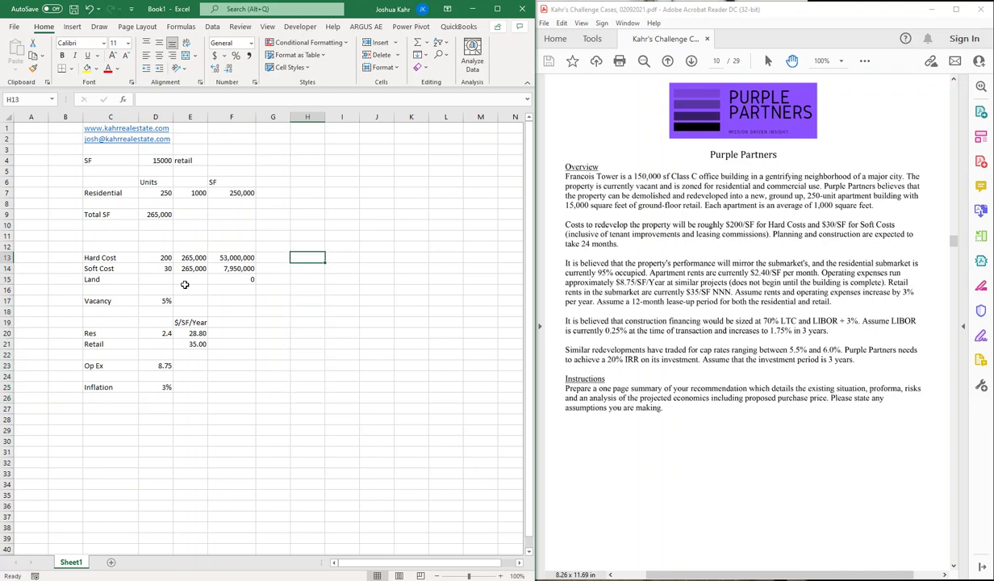
key("Up")
key("Up")
key("Up")
key("Up")
key("Right")
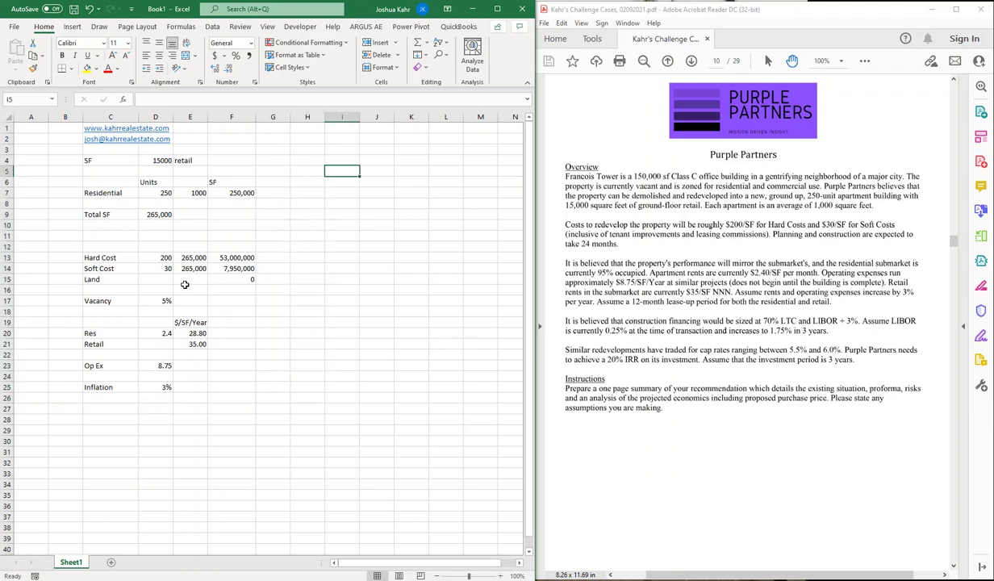
type("Construc")
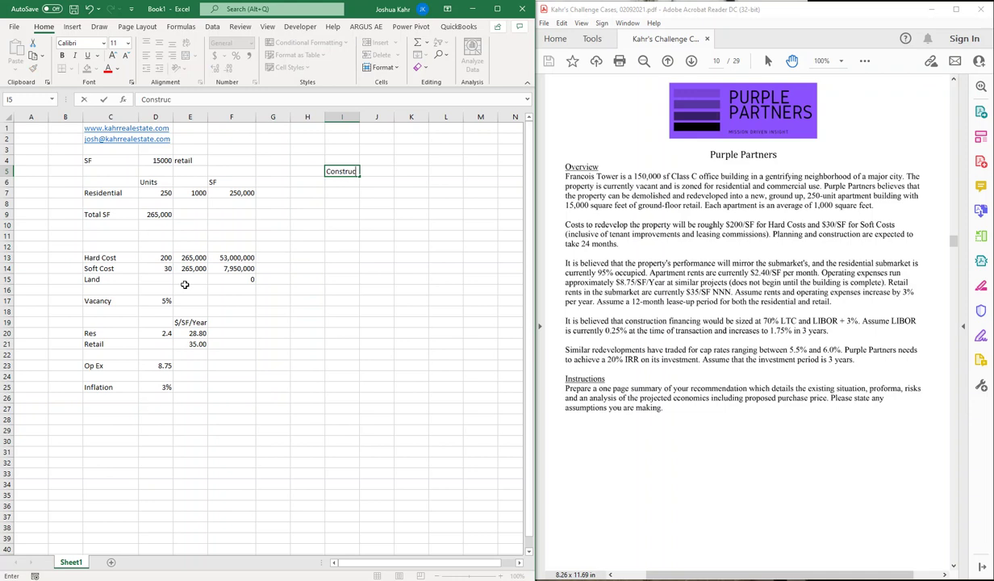
type("tion Loan")
key("Return")
Step: List 70% LTC and a 3.0% margin over LIBOR under the heading
key("Right")
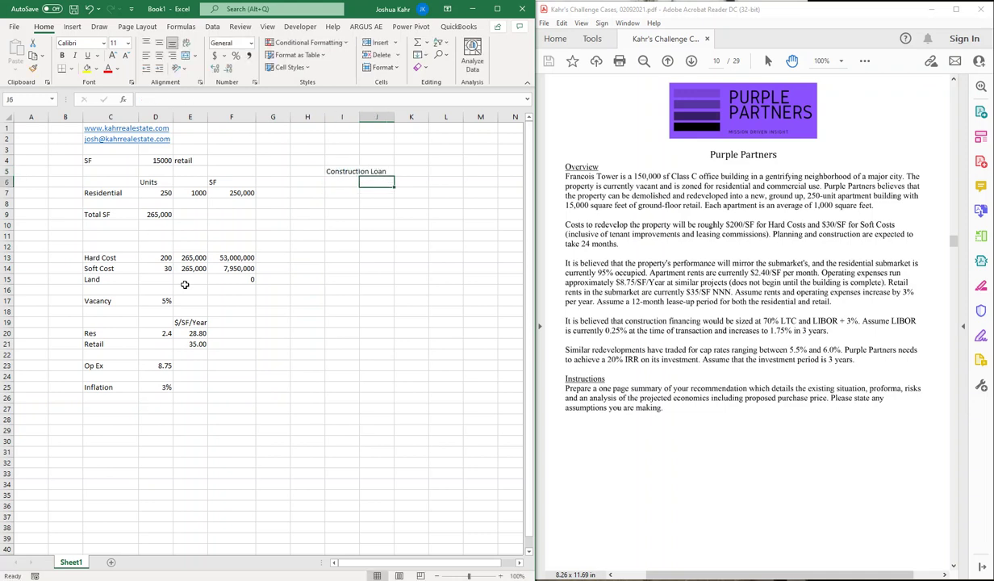
type("70&")
key("BackSpace")
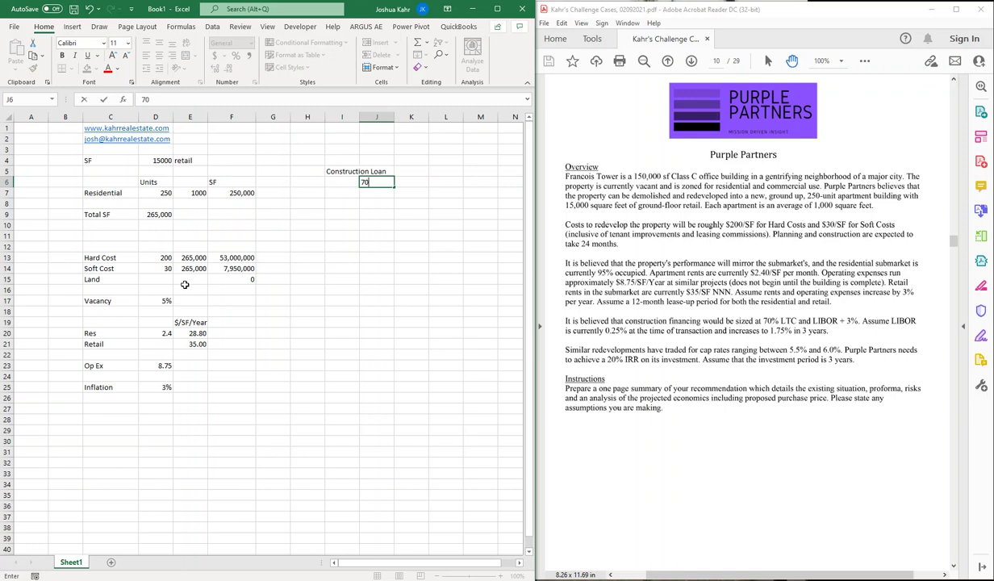
type("%")
key("Tab")
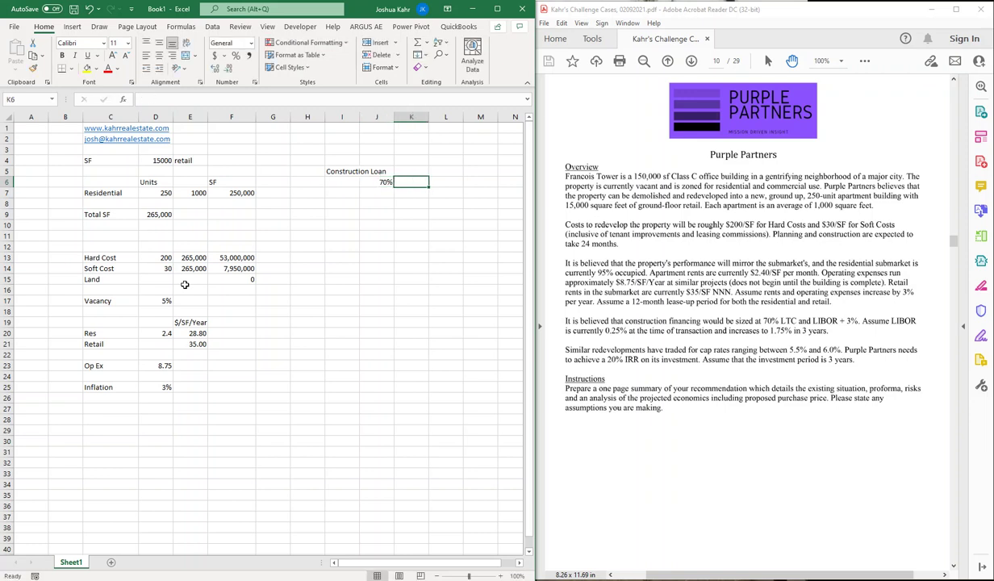
type("LTC")
key("Return")
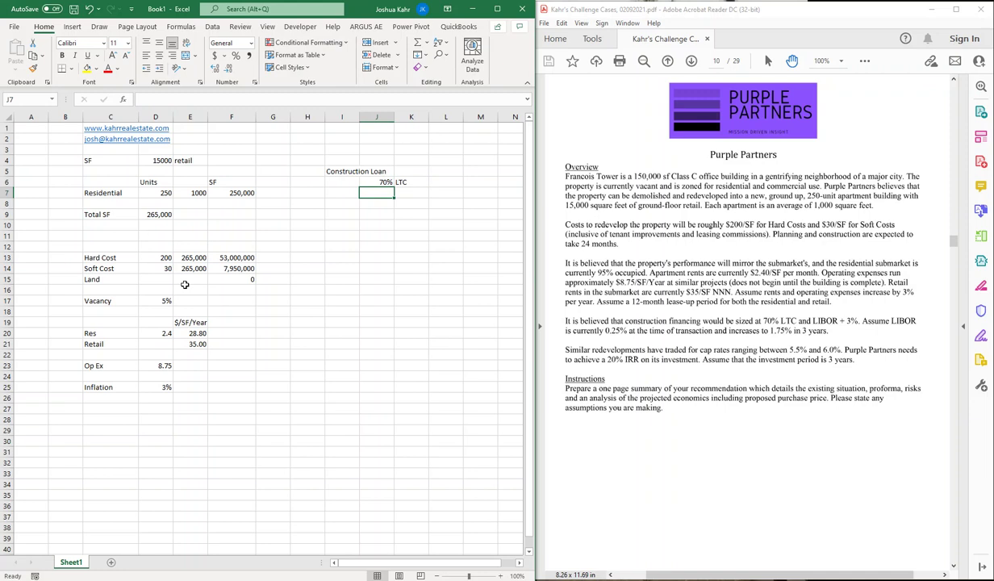
type("3.0%")
key("Tab")
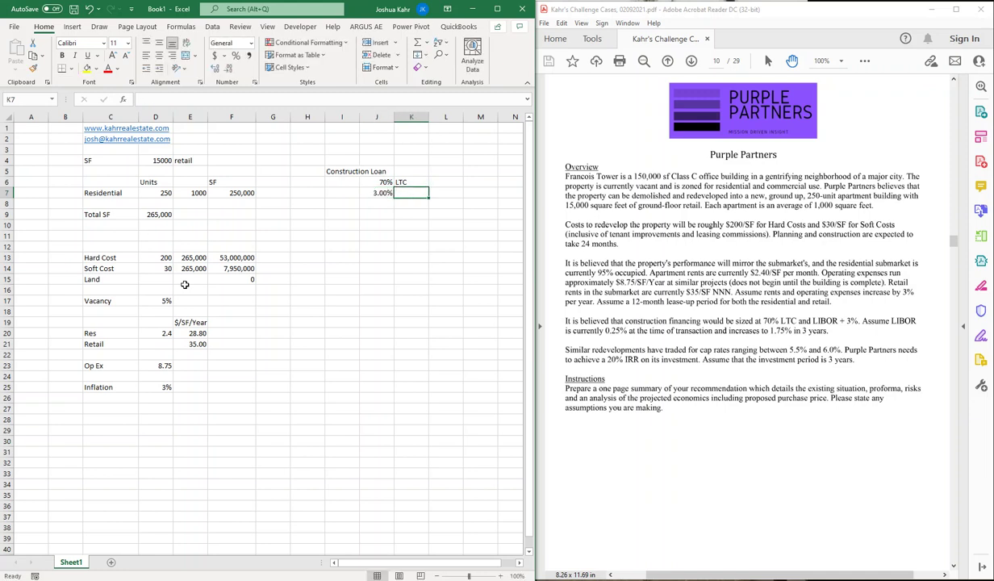
type("margin over")
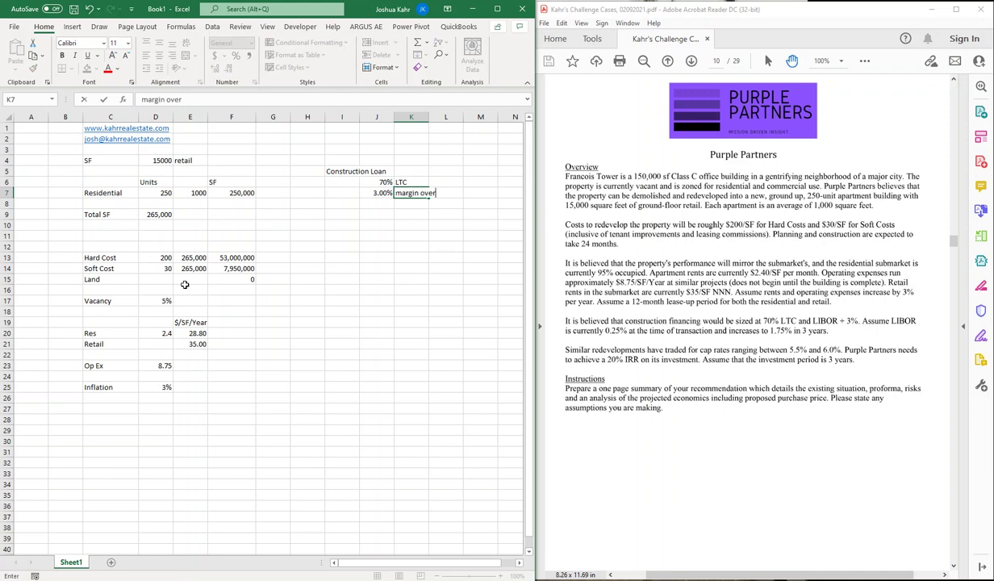
type(" LIBOR")
key("Return")
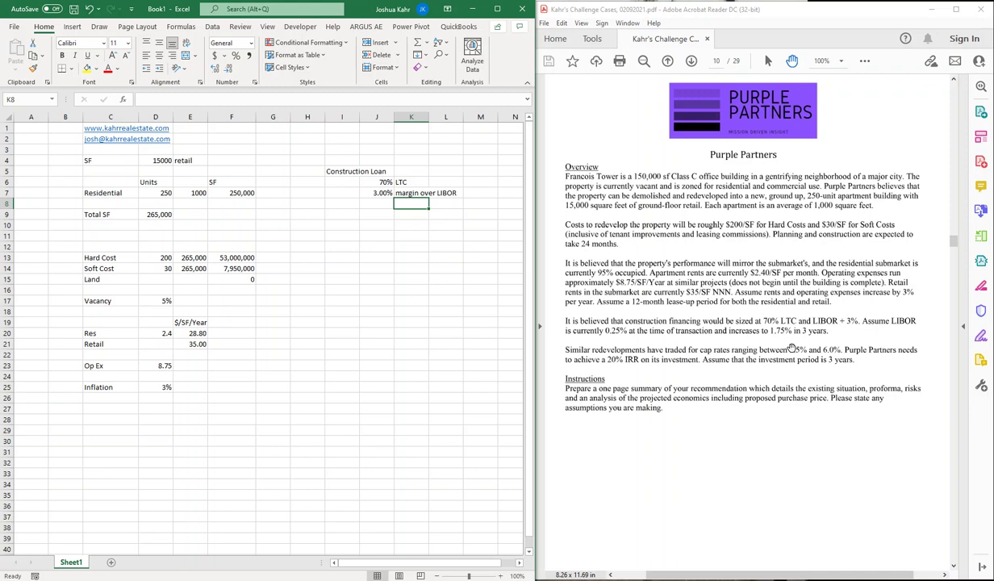
Step: Type the 'Schedule of Construction' heading in cell D28
key("Down")
key("Down")
key("Down")
key("Down")
key("Down")
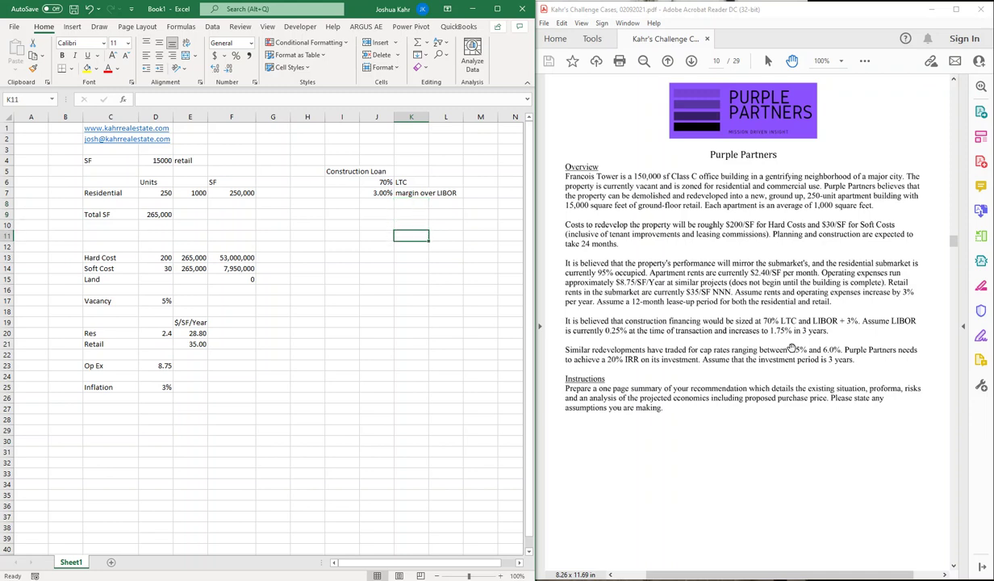
key("Left")
key("Left")
key("Left")
key("Left")
key("Down")
key("Down")
key("Down")
key("Right")
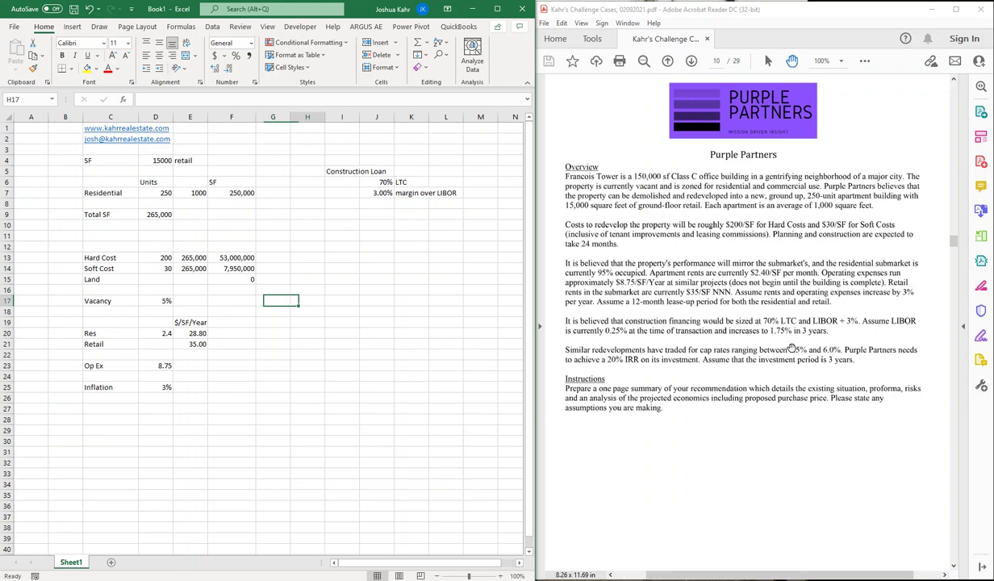
key("Up")
key("Up")
key("Up")
key("Down")
key("Down")
key("Down")
key("Down")
key("Down")
key("Down")
key("Down")
key("Down")
key("Down")
key("Down")
key("Down")
key("Down")
key("Down")
key("Down")
key("Down")
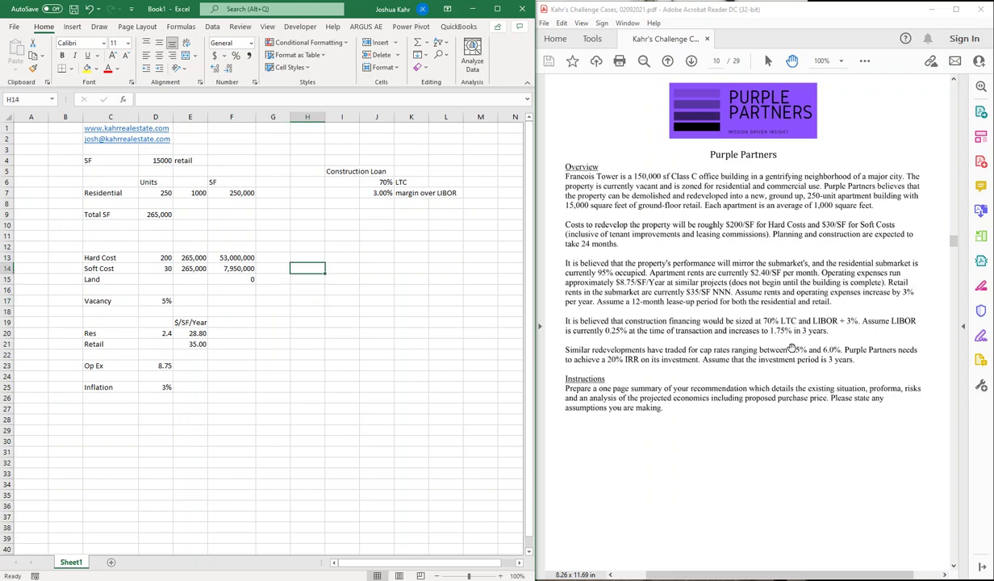
key("Left")
key("Left")
key("Left")
key("Left")
type("S")
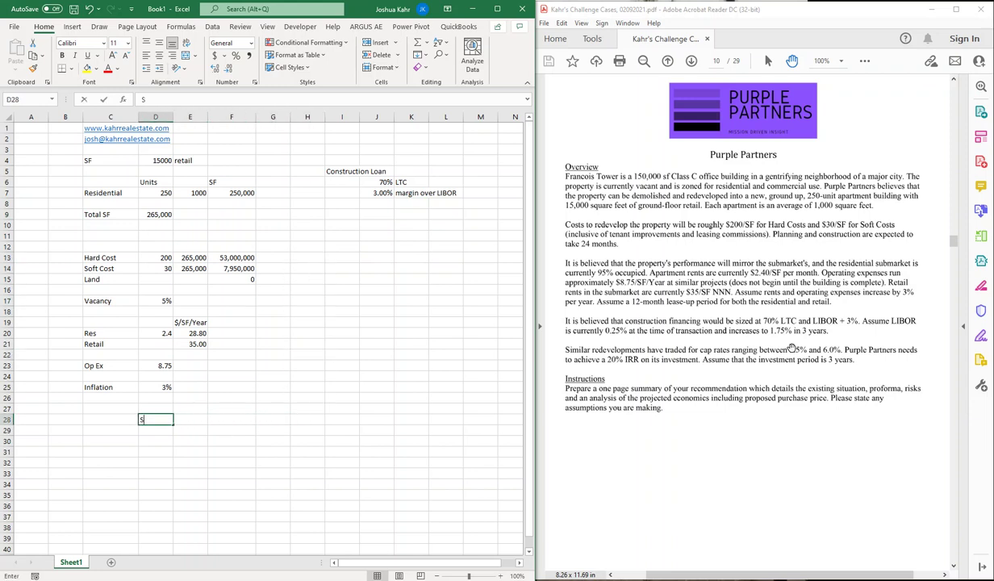
type("chedule of Cons")
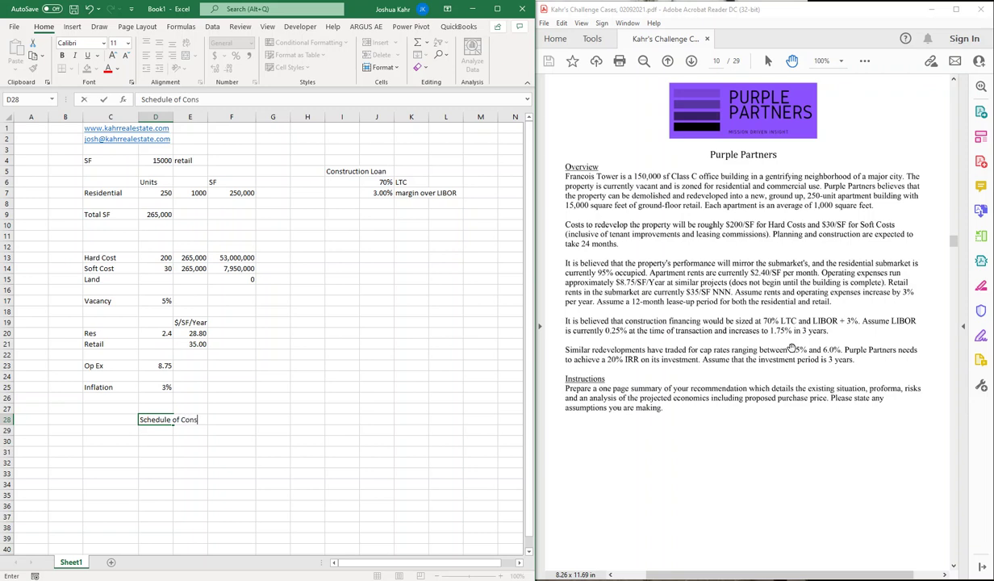
type("tructoion")
key("Return")
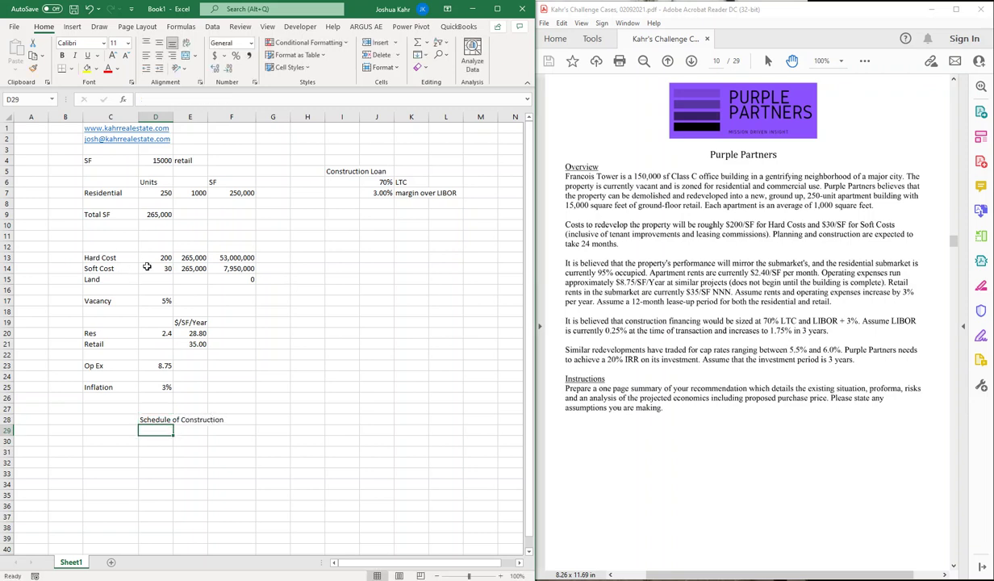
Step: Enter =F13+F14 in I14 to total hard and soft costs at 60,950,000
left_click_drag(222, 251, 230, 266)
left_click(337, 268)
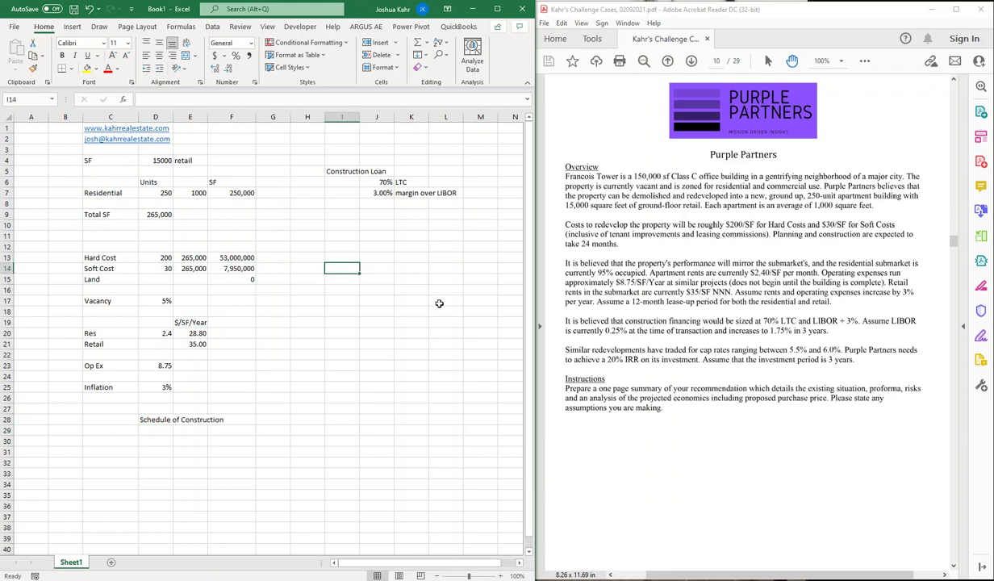
type("+")
key("Up")
key("Left")
key("Left")
key("Left")
type("+")
Step: Label H14 'HC and SC' and widen column H to fit it
key("Left")
key("Left")
key("Left")
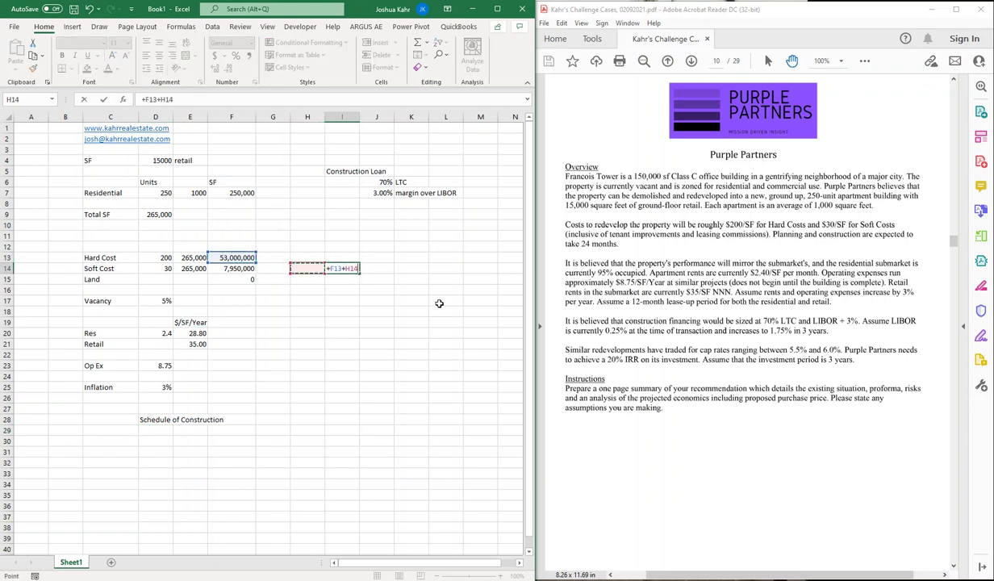
key("Return")
key("Up")
key("Left")
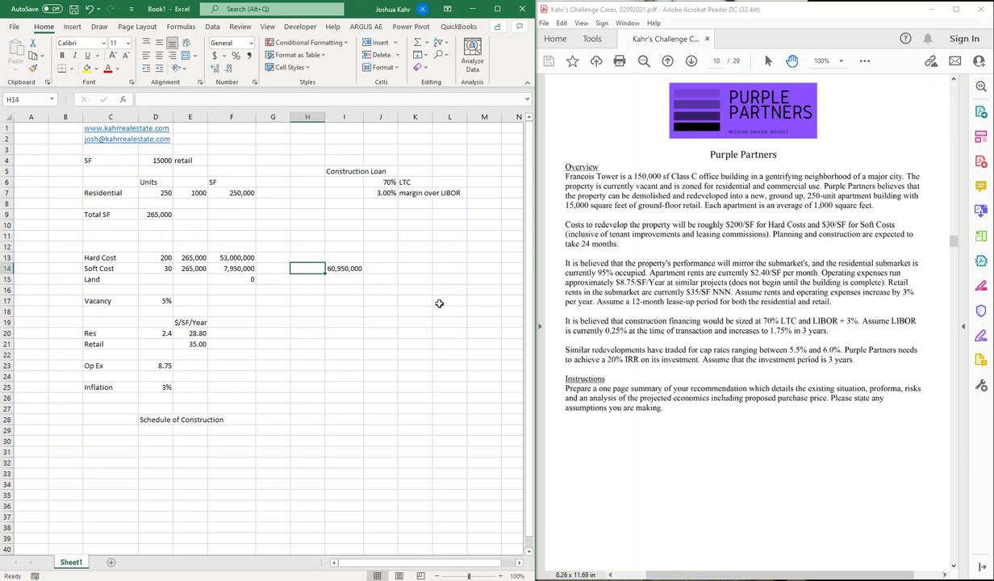
type("HC and S")
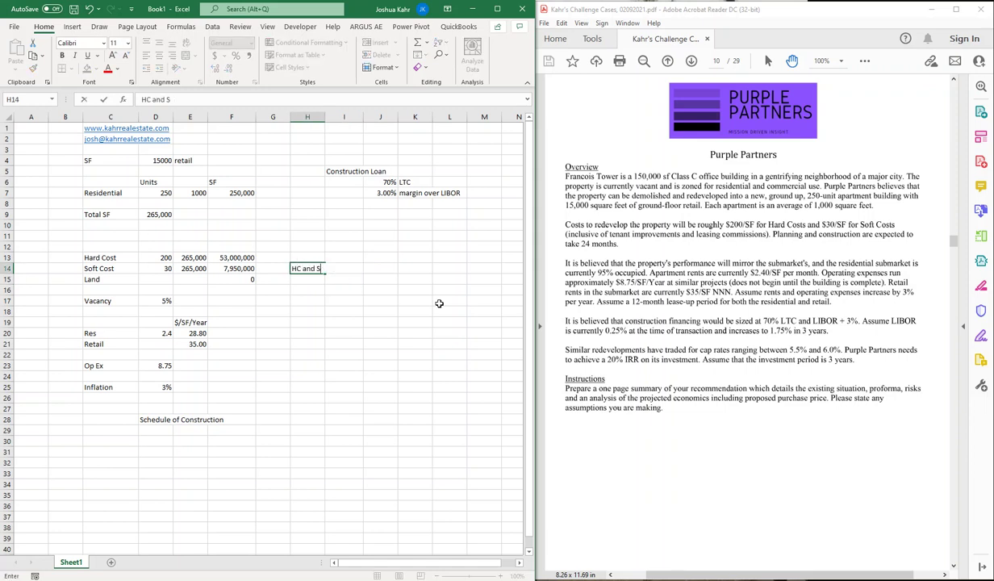
type("oC")
key("Return")
key("Up")
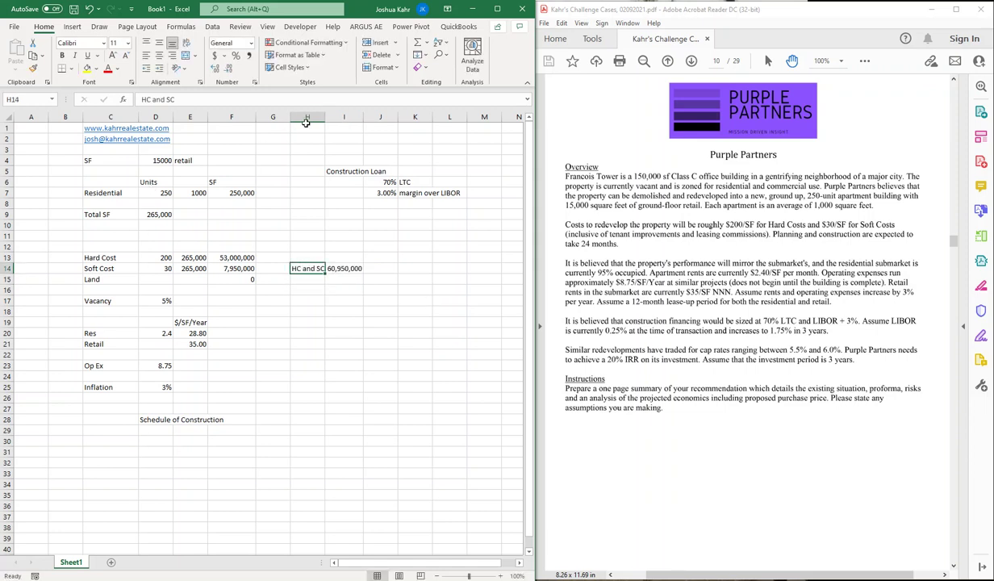
left_click_drag(325, 117, 334, 117)
left_click(351, 396)
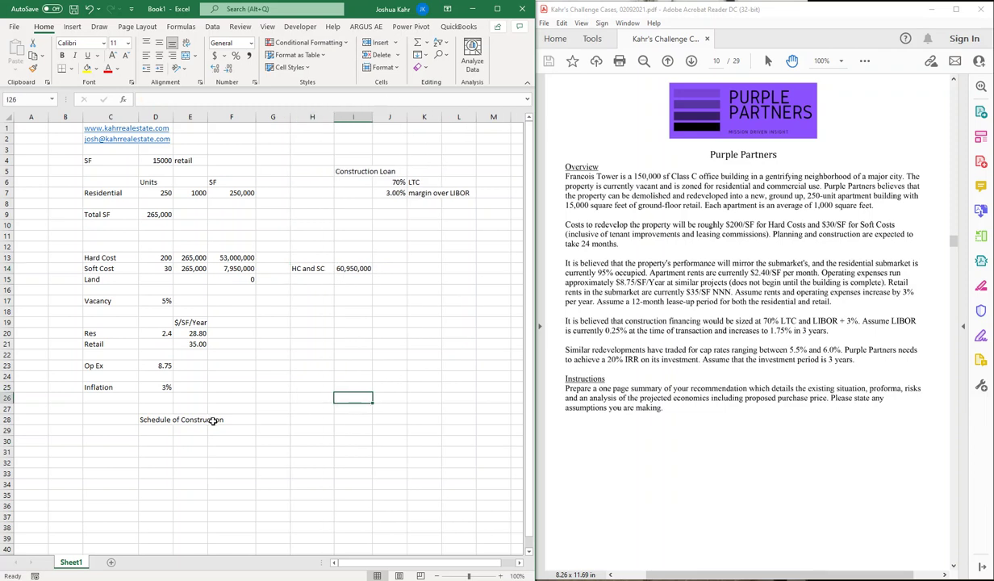
Step: Enter period numbers 1–4 from D29 and extend the series down column D
left_click(148, 427)
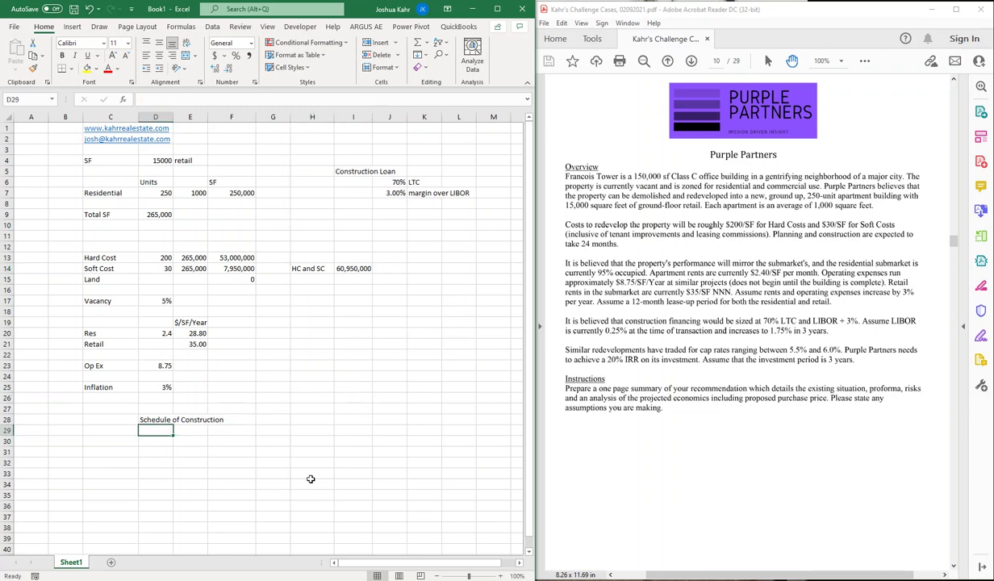
type("1")
key("Return")
type("2")
key("Return")
type("3")
key("Return")
type("4")
key("Return")
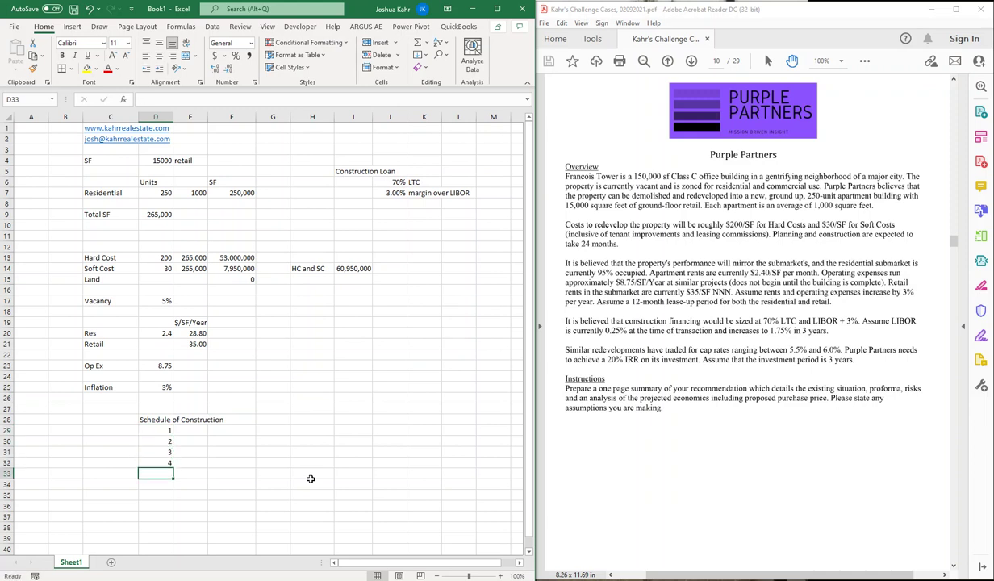
left_click_drag(158, 430, 173, 486)
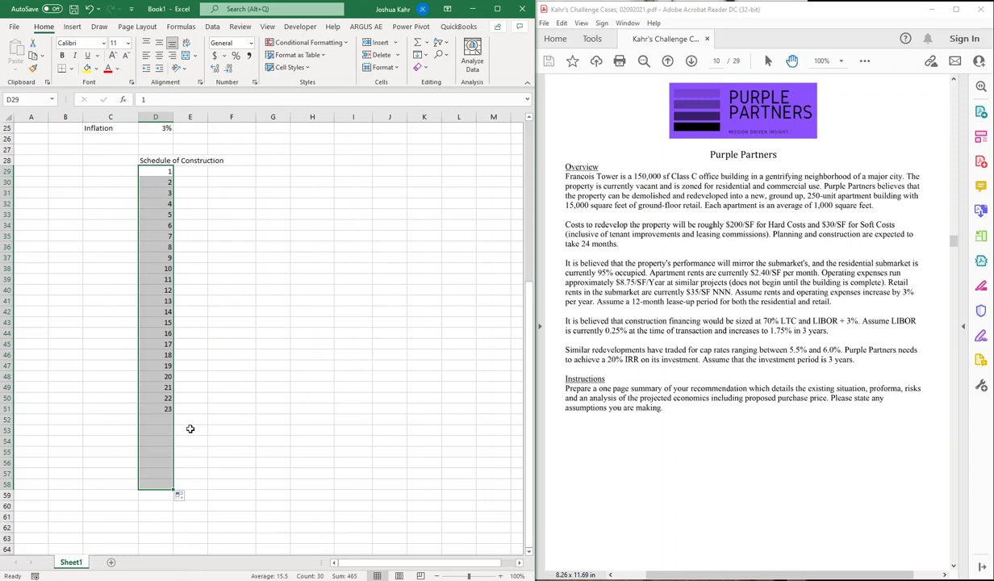
Step: Delete the extra period numbers 25–30 in D53:D58 so the schedule ends at 24
left_click_drag(167, 430, 168, 494)
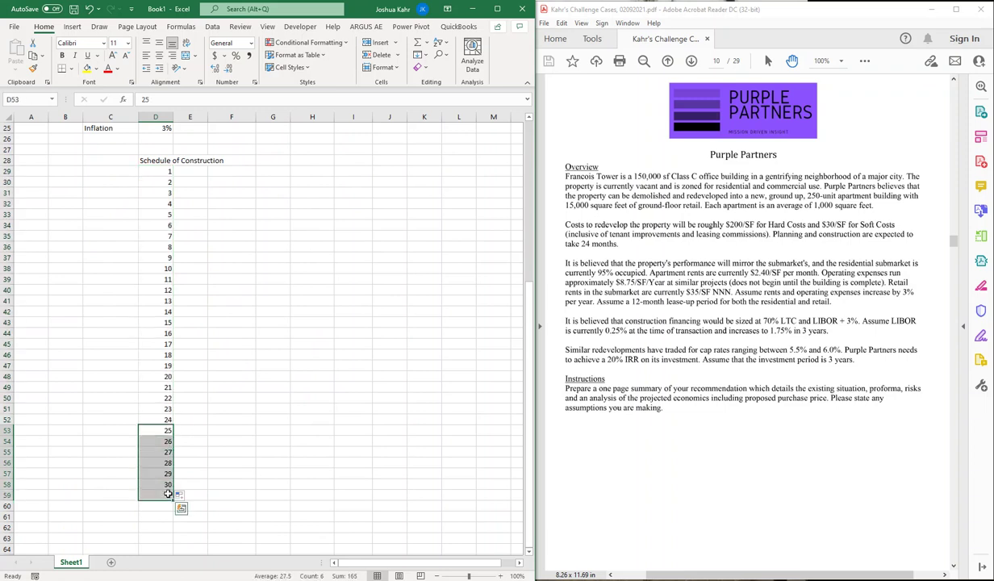
key("Delete")
scroll(355, 440, "up", 5)
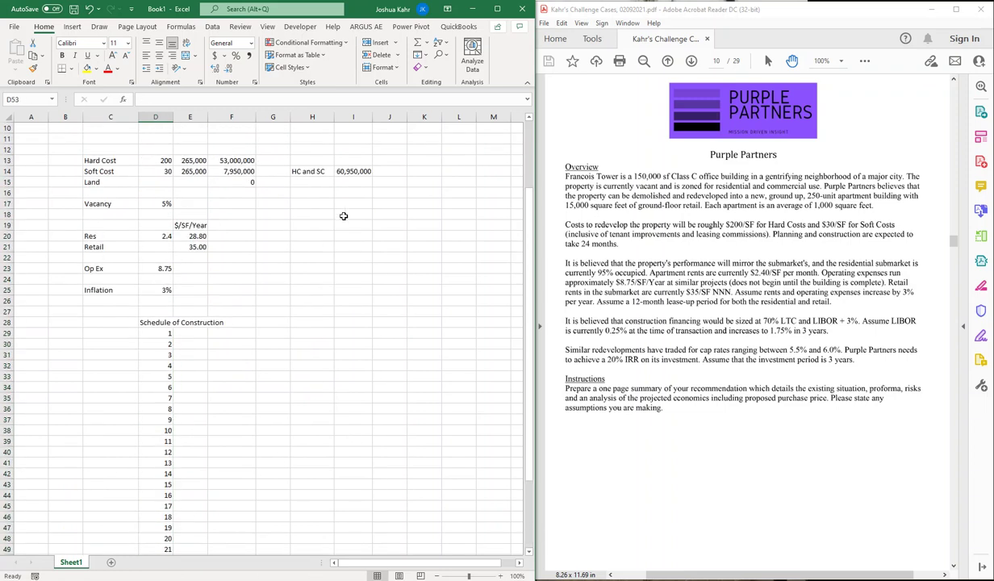
left_click(353, 171)
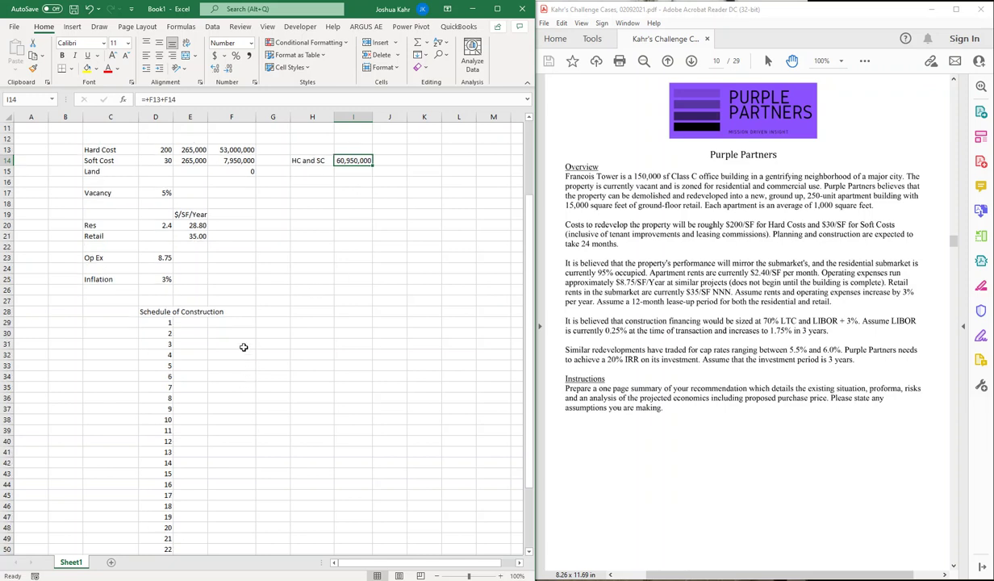
scroll(244, 347, "down", 3)
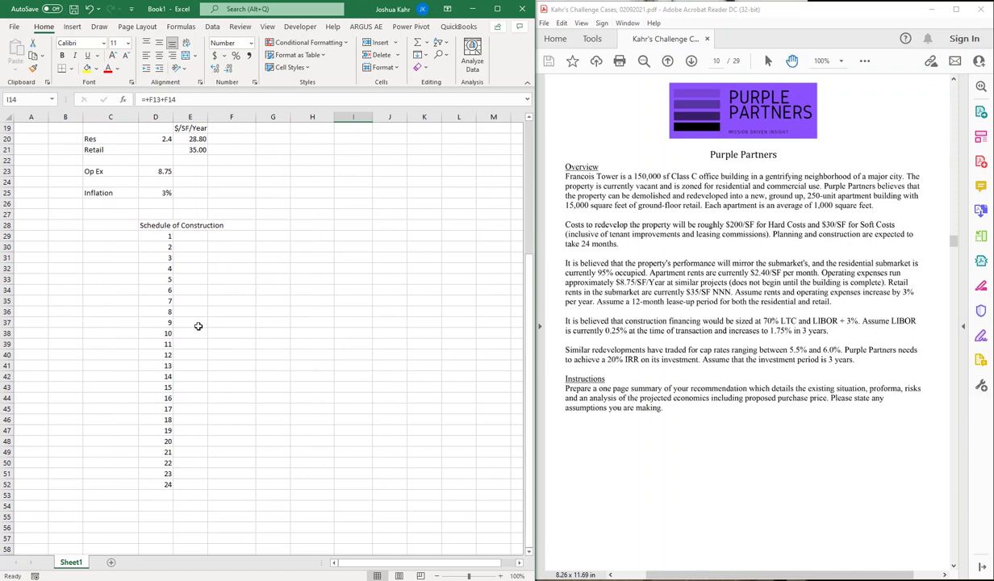
left_click(203, 483)
Step: Enter =+I14 in E52 to place the 60,950,000 total at period 24
type("+")
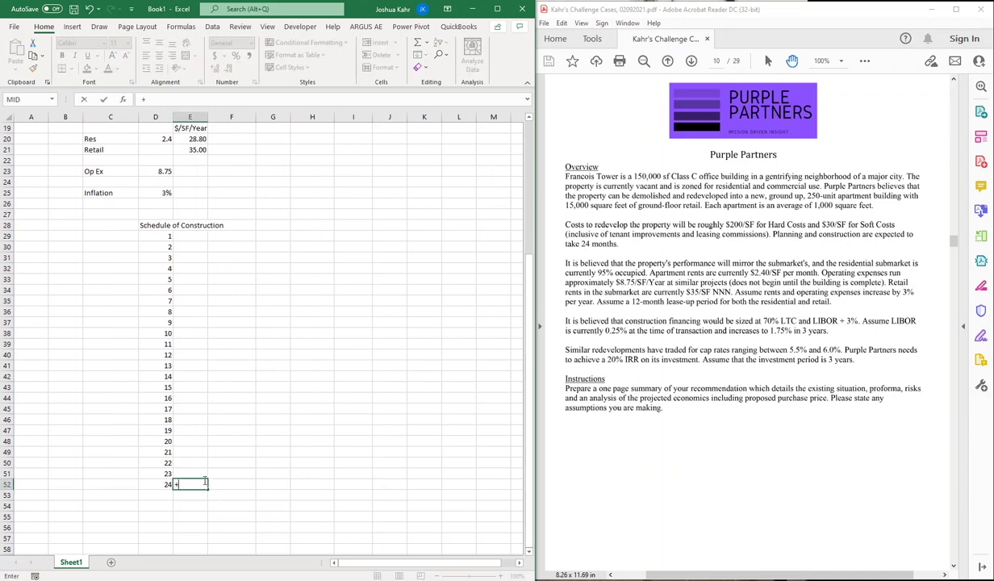
scroll(296, 331, "up", 4)
left_click(349, 203)
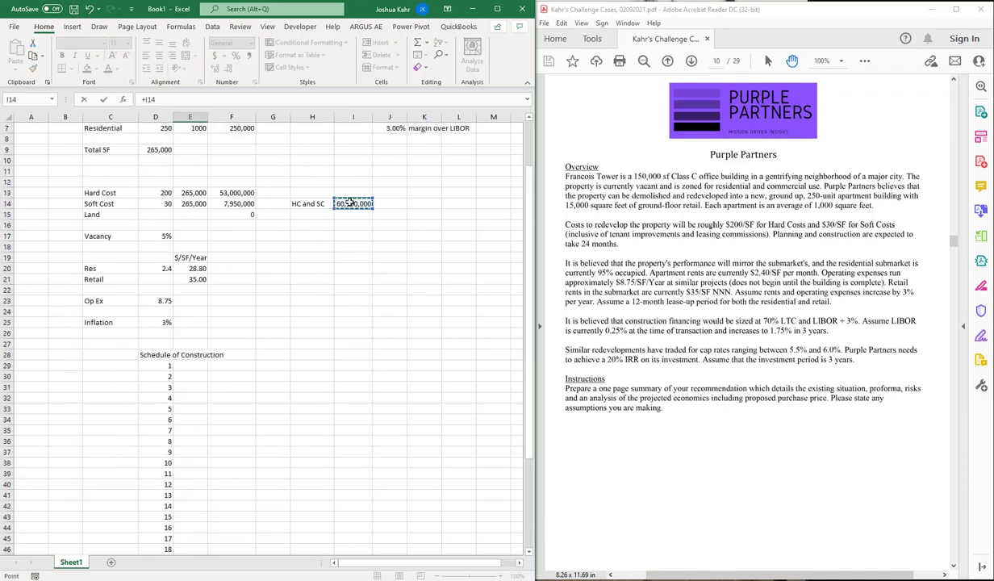
key("Return")
Step: Try dividing the period 24 total by 23 and copy the 2,650,000 result toward period 1
key("Up")
key("Up")
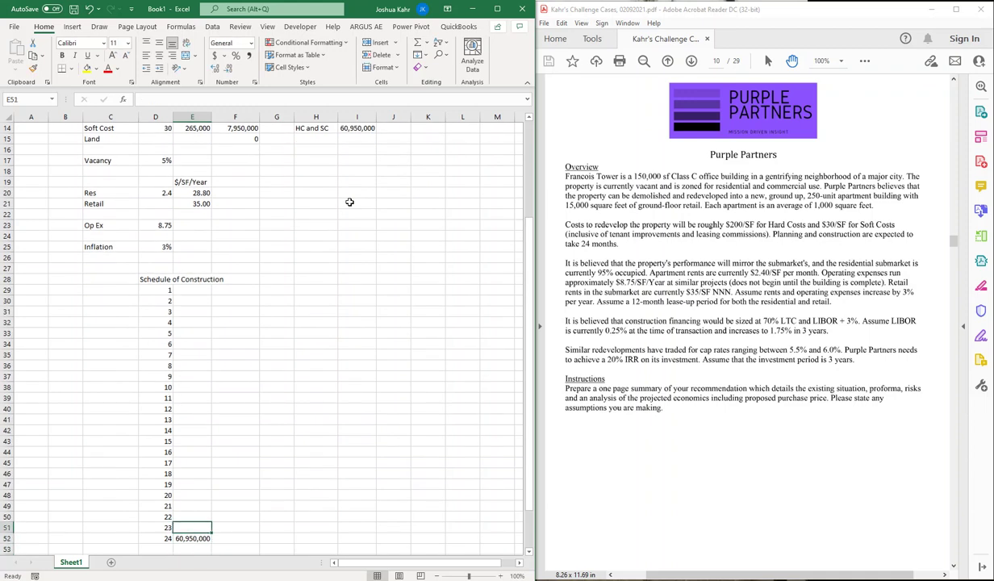
type("+")
key("Down")
type("/")
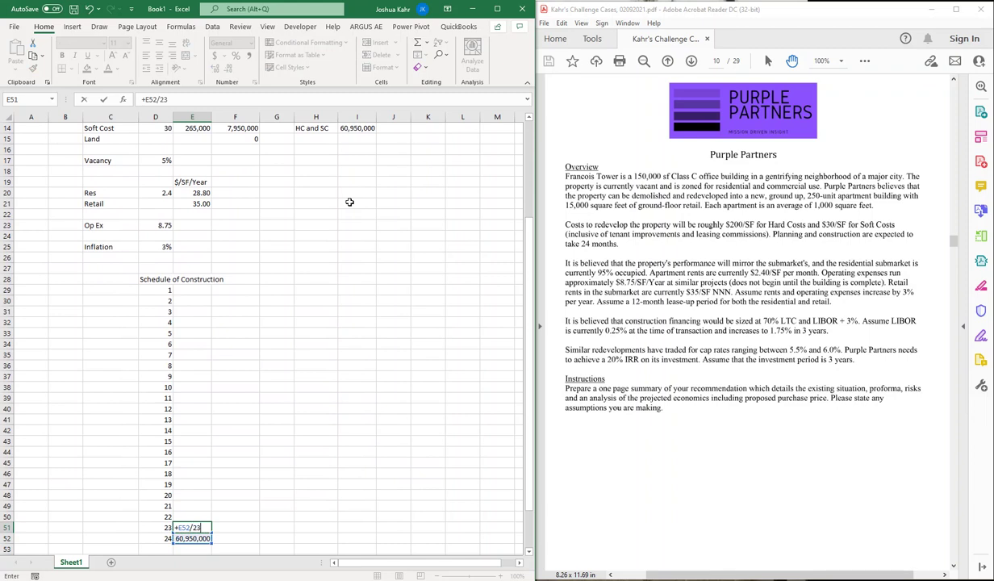
key("Up")
key("Down")
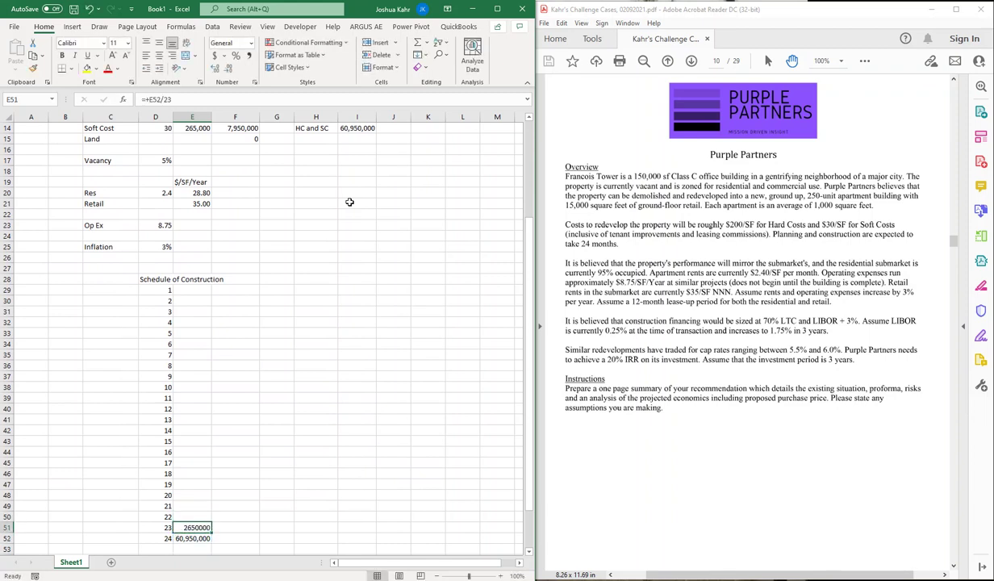
key("ctrl+c")
key("Up")
key("Up")
key("Up")
key("Up")
key("Up")
key("Up")
key("Up")
key("Up")
key("Up")
key("Up")
key("Up")
key("Up")
key("Up")
key("Up")
key("Up")
key("Up")
key("Up")
key("Up")
key("Up")
key("Up")
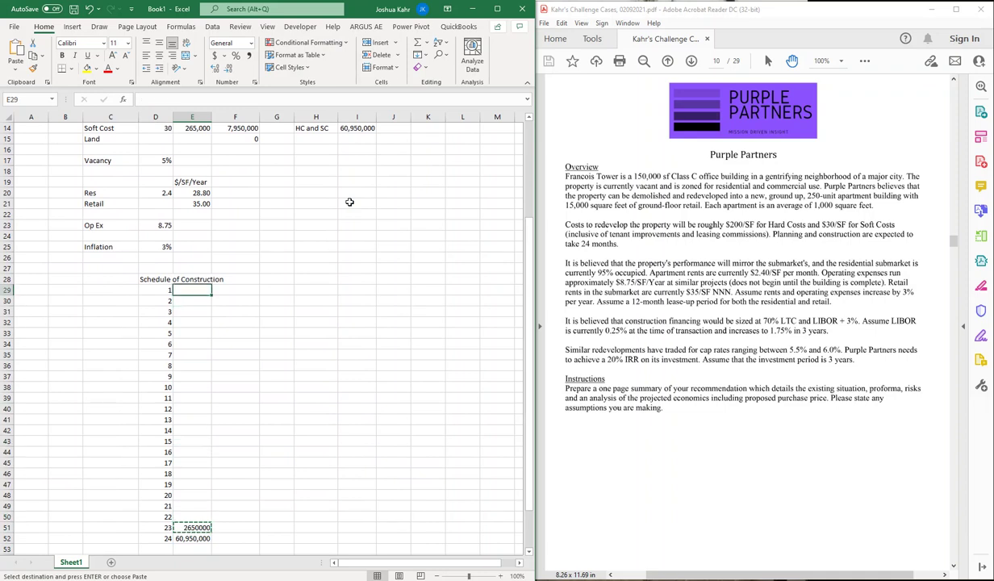
key("Return")
Step: Enter =+E52/24 as the month 1 draw in E29
key("Down")
key("Down")
key("Down")
key("Down")
key("Down")
key("Down")
key("Down")
key("Down")
key("Down")
key("Down")
key("Down")
key("Down")
key("Down")
key("Down")
key("Down")
key("Down")
key("Down")
key("Down")
key("Down")
key("Down")
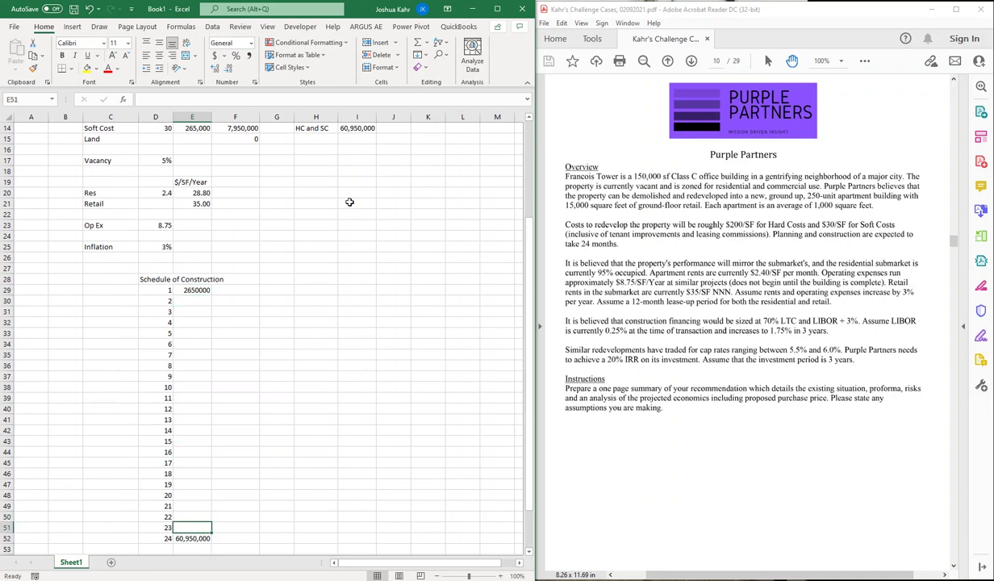
key("Up")
key("Up")
key("Up")
key("Up")
key("Up")
key("Up")
key("Up")
key("Up")
key("Up")
key("Up")
key("Up")
key("Up")
key("Up")
key("Up")
key("Up")
key("Up")
key("Up")
key("Up")
key("Up")
key("Up")
key("Down")
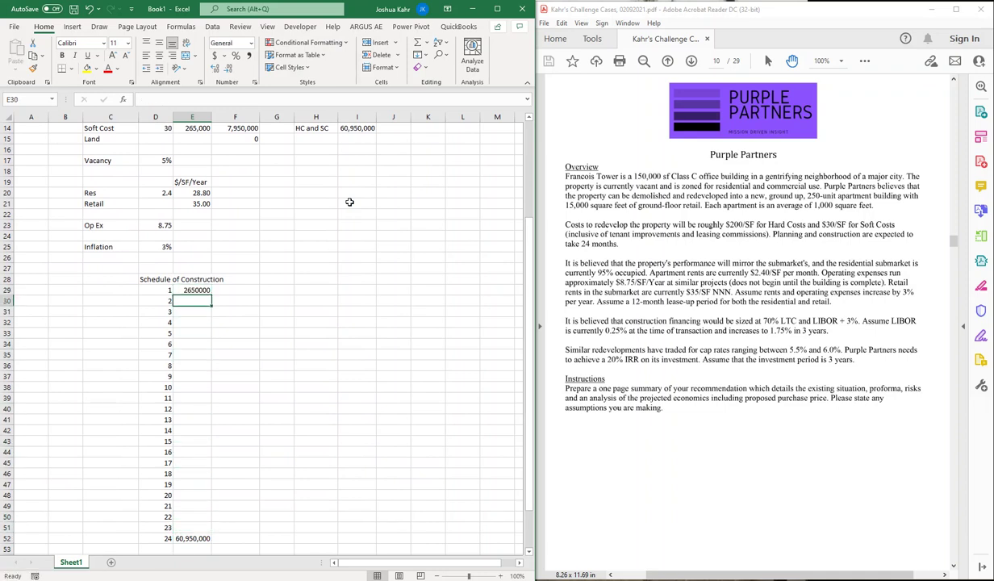
key("Up")
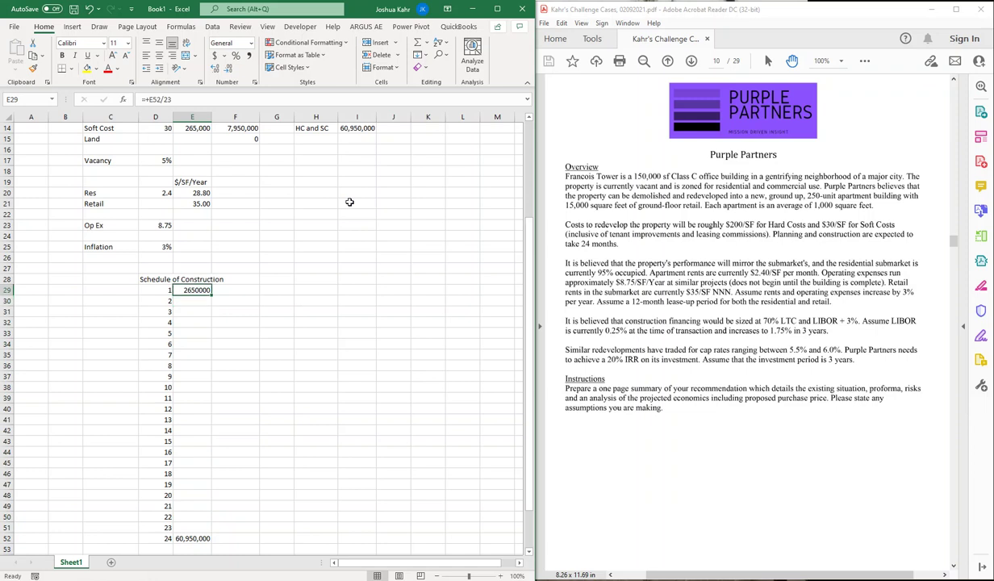
type("+")
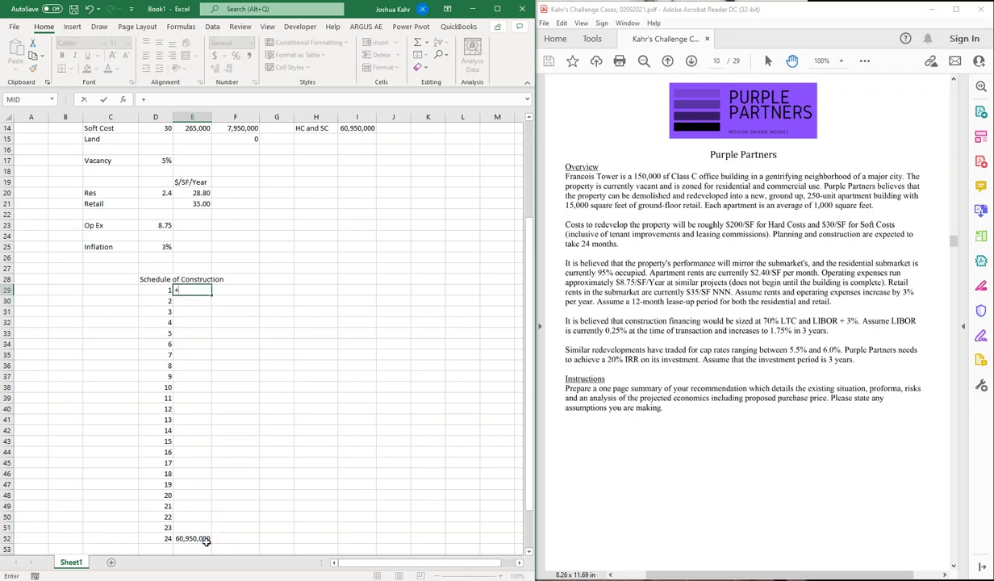
left_click(206, 544)
type("/24")
key("Return")
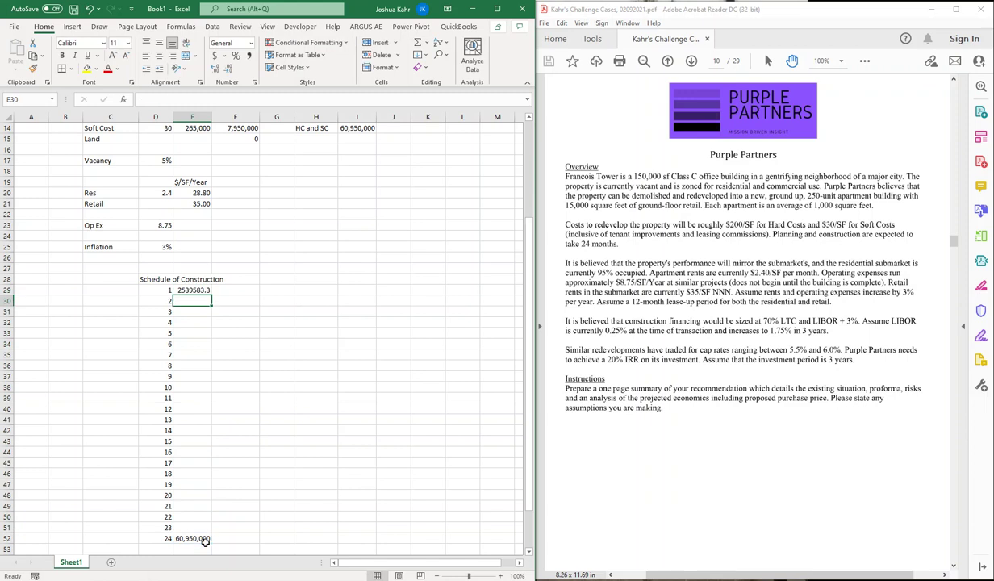
Step: Enter the cumulative month 2 formula =+E29+E52/24 in E30
type("+")
key("Up")
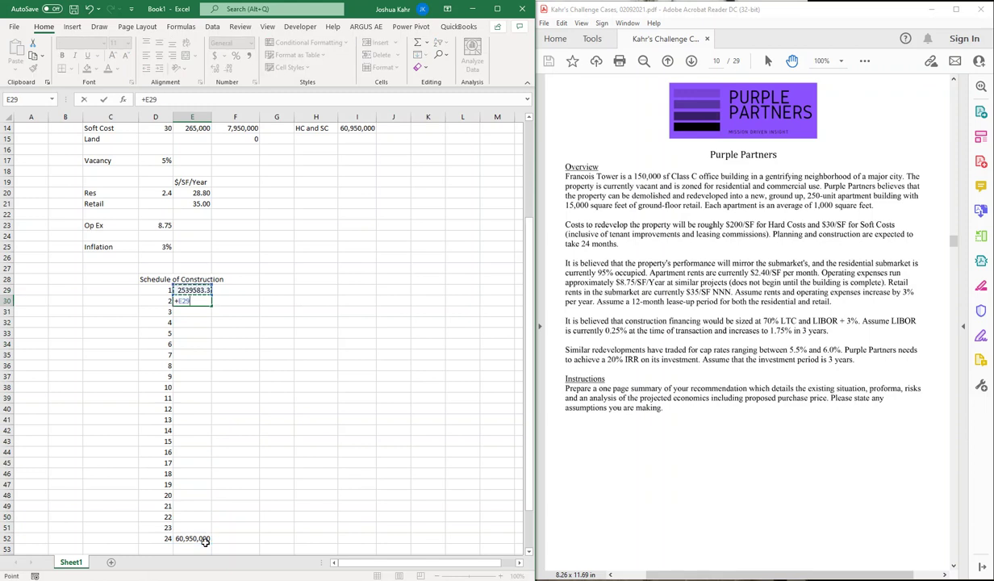
type("+")
left_click(197, 537)
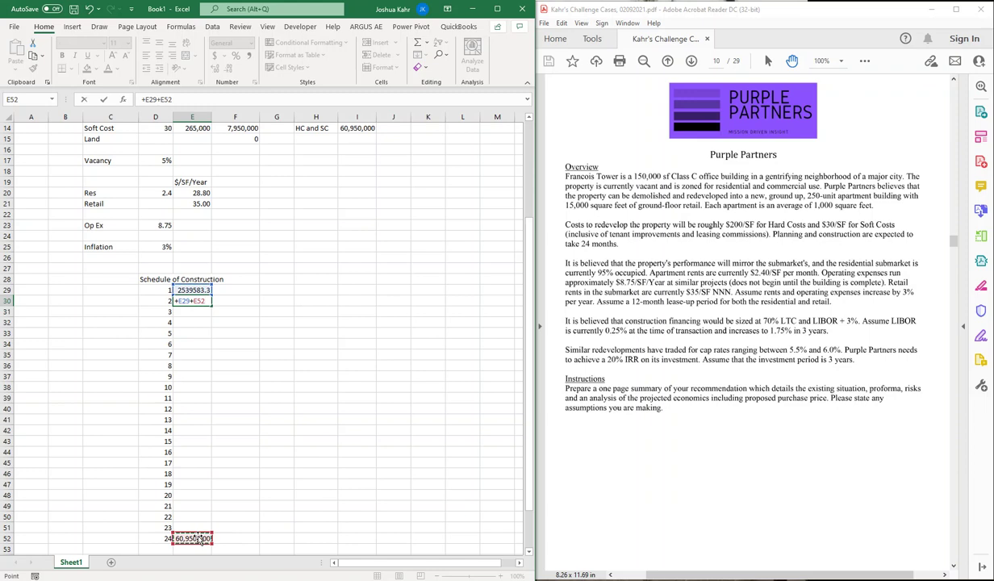
type("/24")
key("ctrl+Return")
Step: Make the E52 reference absolute and fill the formula down to month 24
key("F2")
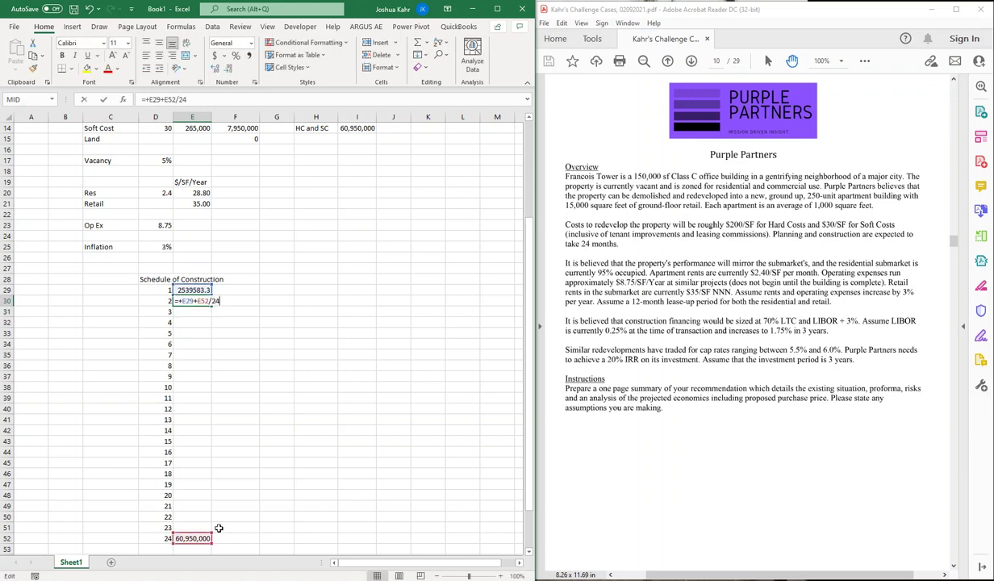
left_click(205, 298)
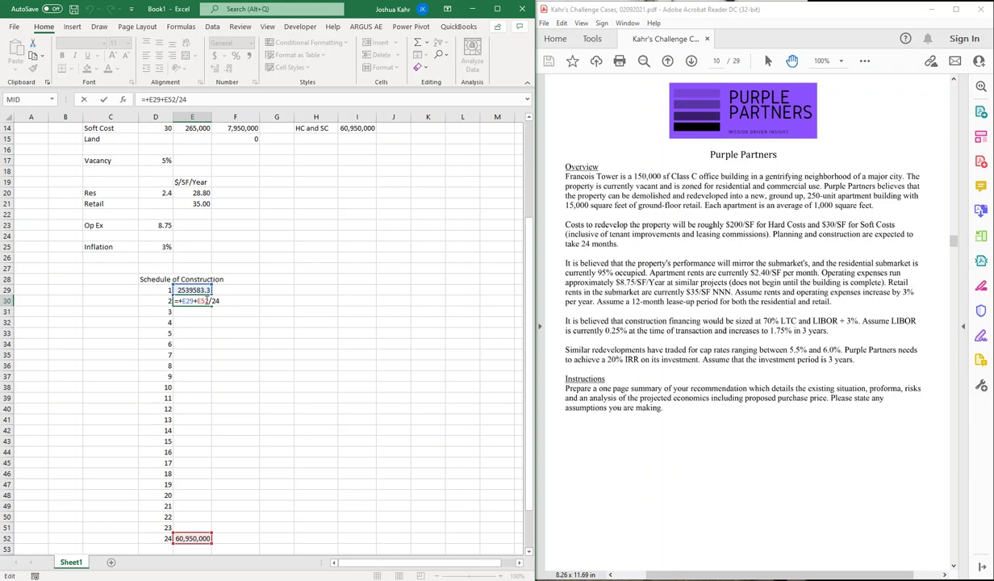
key("F4")
key("ctrl+Return")
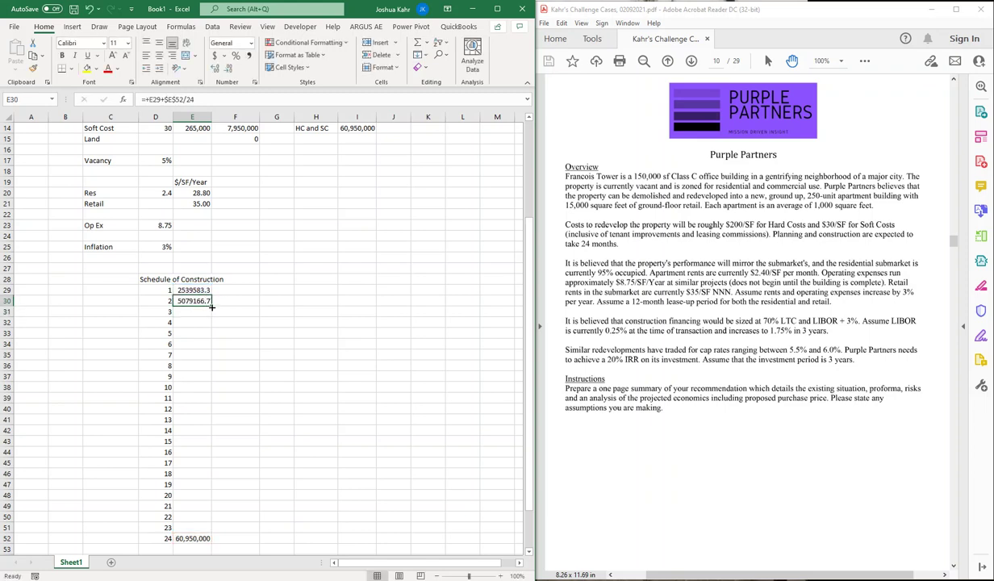
left_click_drag(212, 307, 190, 508)
left_click(467, 319)
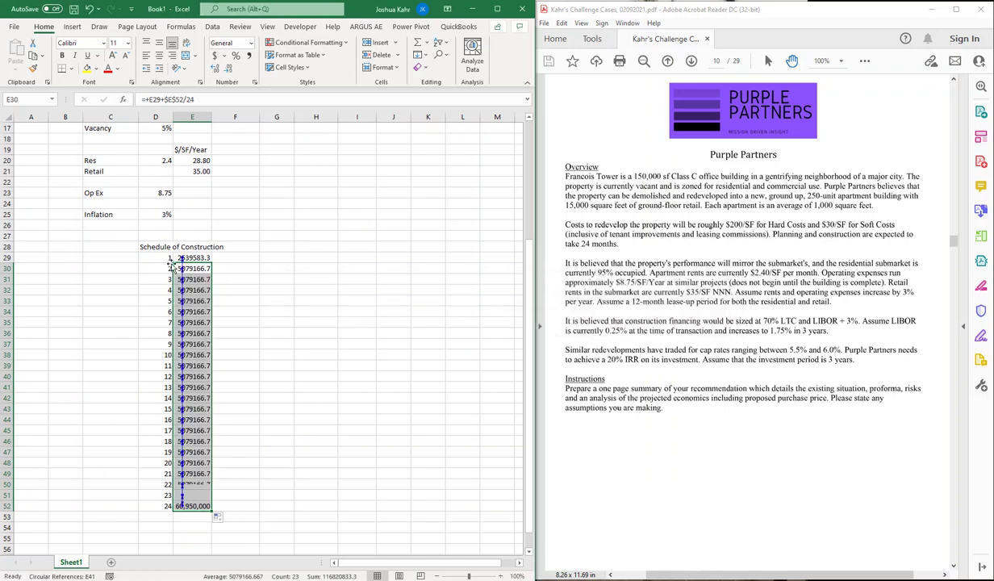
Step: Change the month 1 draw in E29 to =+I14/24
left_click(178, 259)
scroll(310, 284, "up", 4)
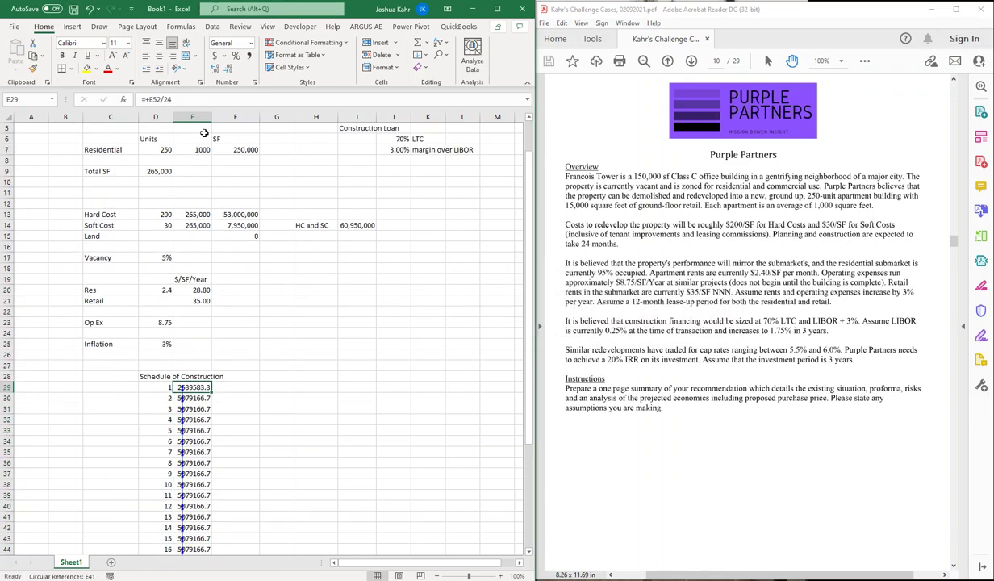
double_click(156, 103)
left_click(359, 225)
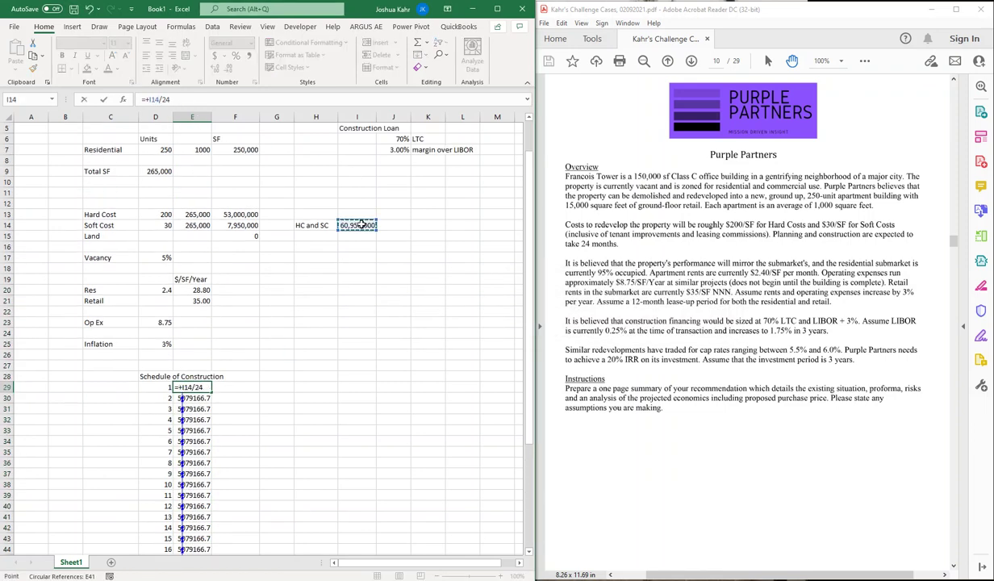
key("Return")
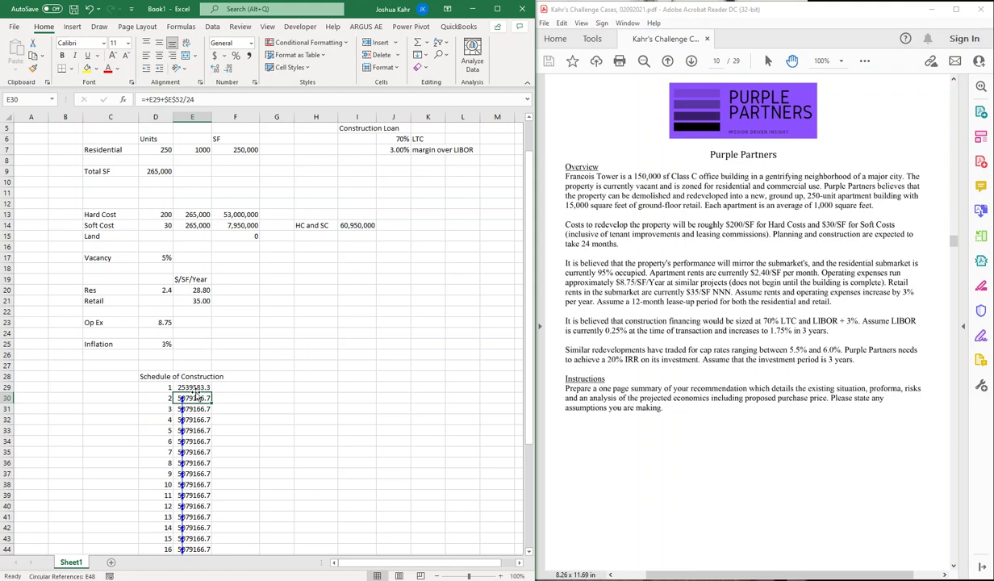
left_click(198, 388)
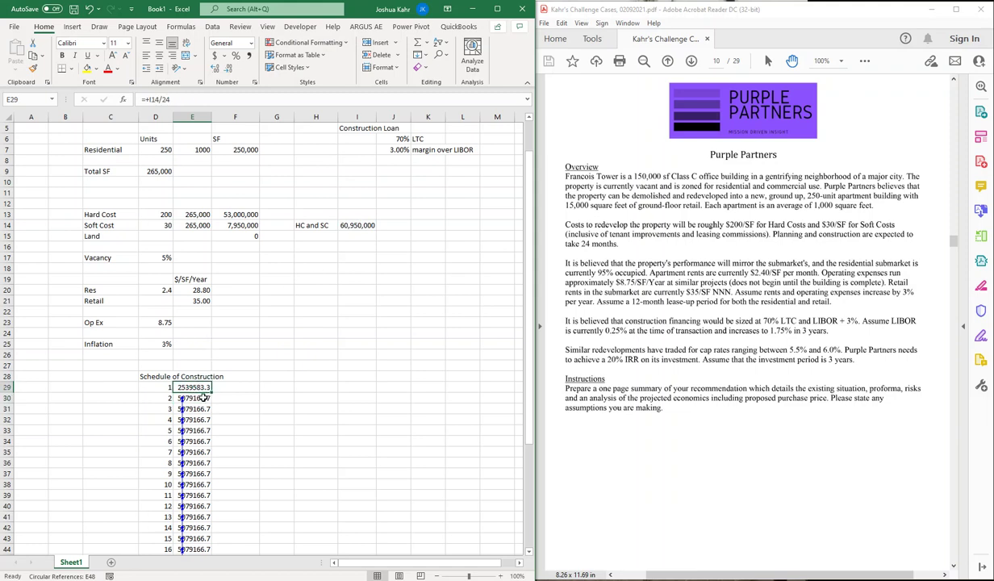
Step: Change E30 to =+E29+$I$14/24 and fill it down to E52
left_click(194, 398)
double_click(173, 99)
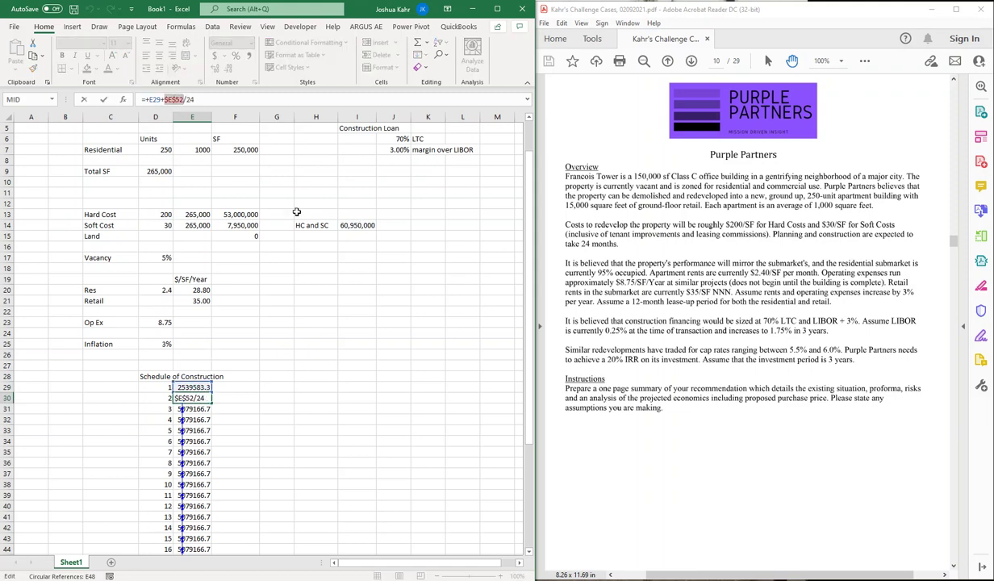
left_click(357, 225)
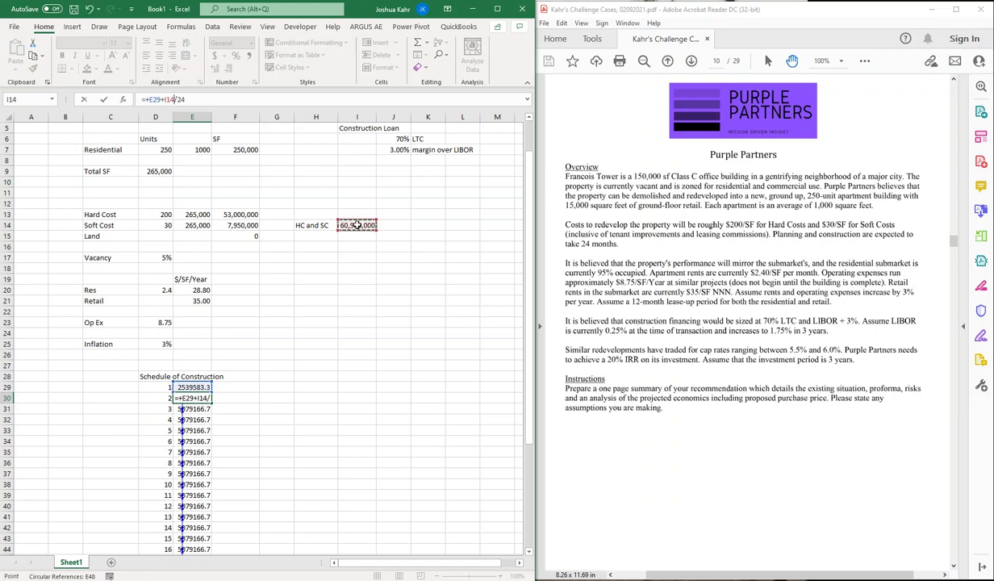
key("F4")
key("Return")
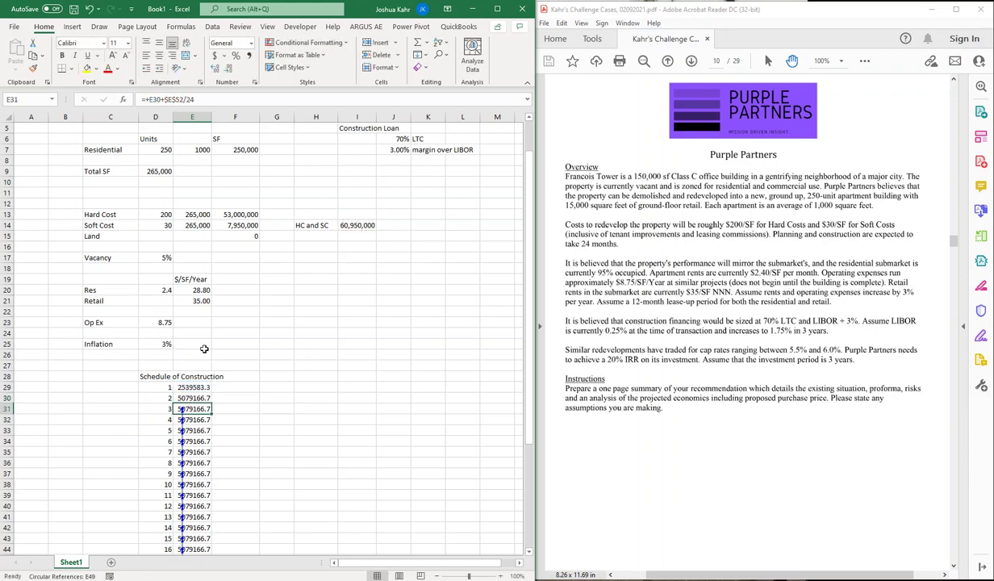
left_click(198, 398)
left_click_drag(212, 403, 222, 539)
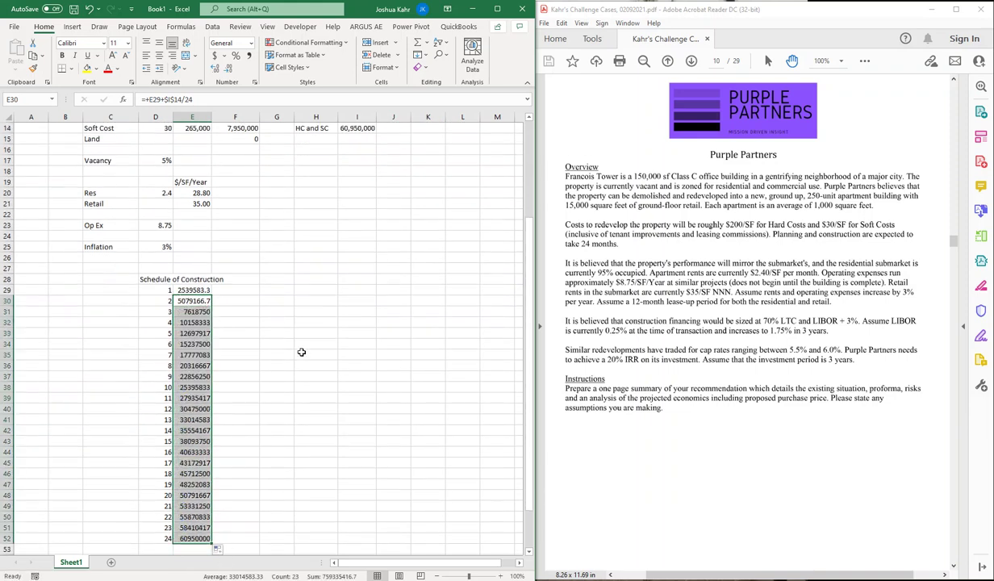
Step: Check the refilled draws and apply comma formatting to all 24 amounts
left_click(209, 289)
key("shift+Down")
key("shift+Down")
key("shift+Down")
key("shift+Down")
key("shift+Down")
key("shift+Down")
key("shift+Down")
key("shift+Down")
key("shift+Down")
left_click(203, 291)
left_click(192, 520)
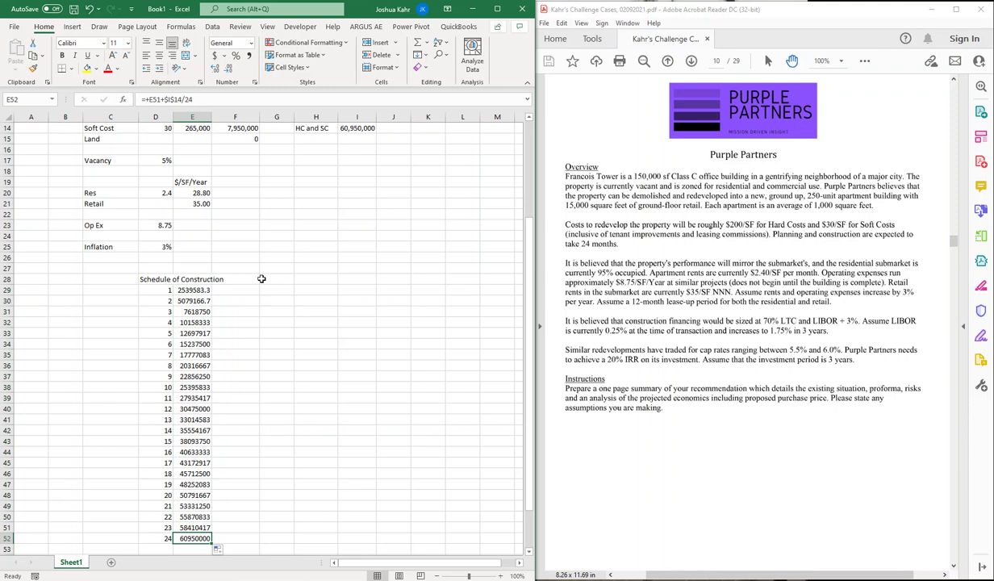
left_click(195, 291)
left_click_drag(196, 290, 208, 536)
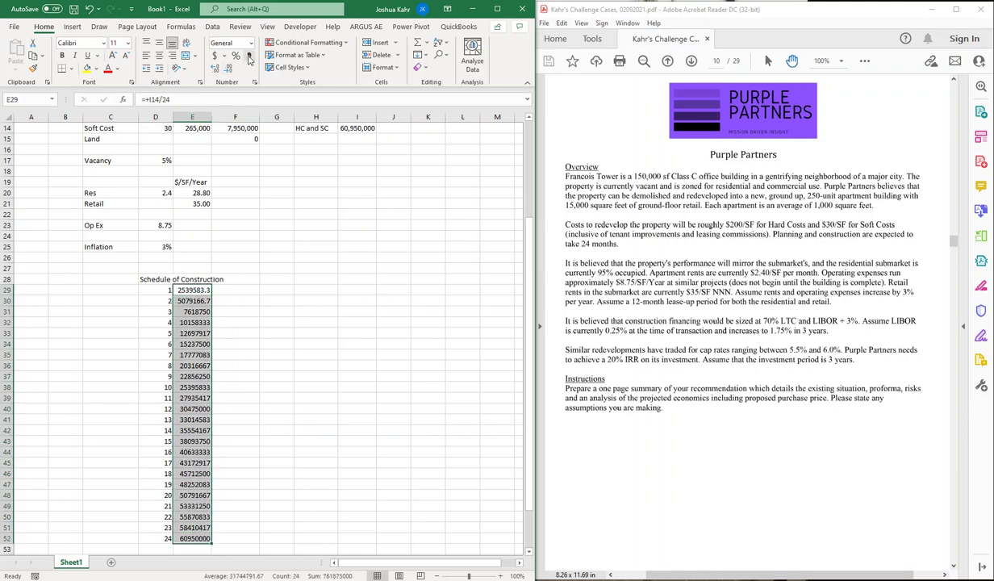
left_click(247, 55)
Step: Remove the decimal places from the construction totals in E29:E52
left_click(230, 68)
left_click(230, 69)
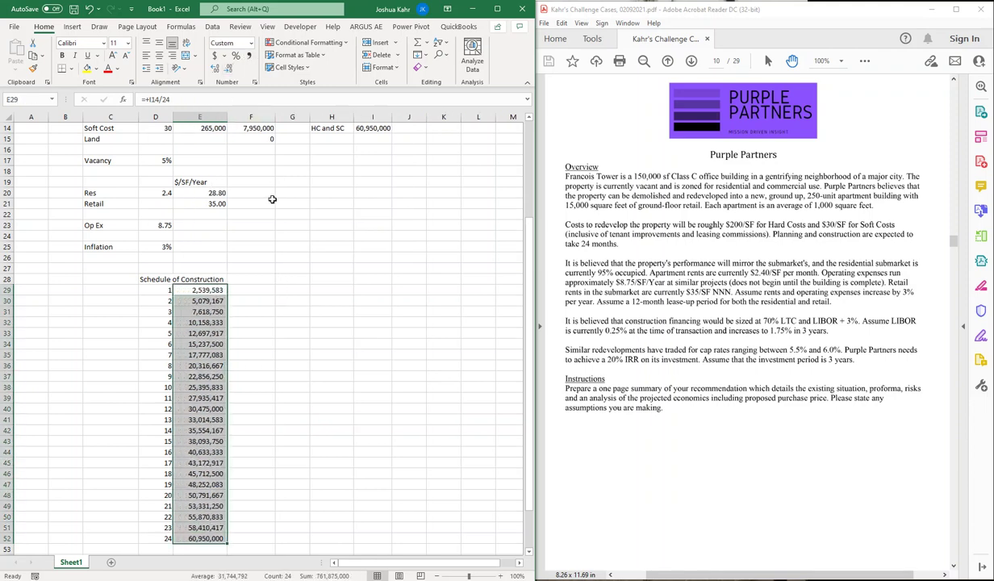
left_click(216, 289)
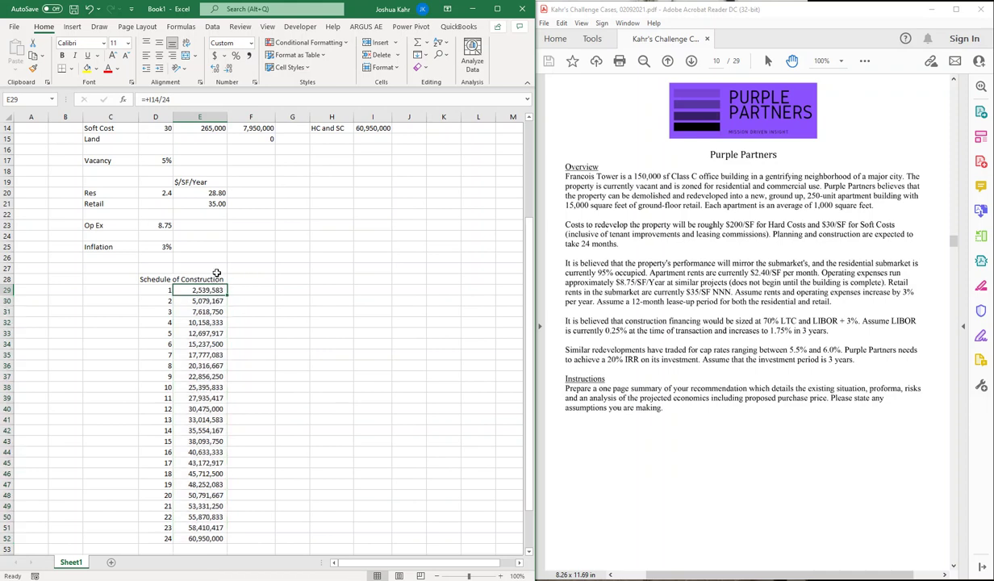
left_click(216, 270)
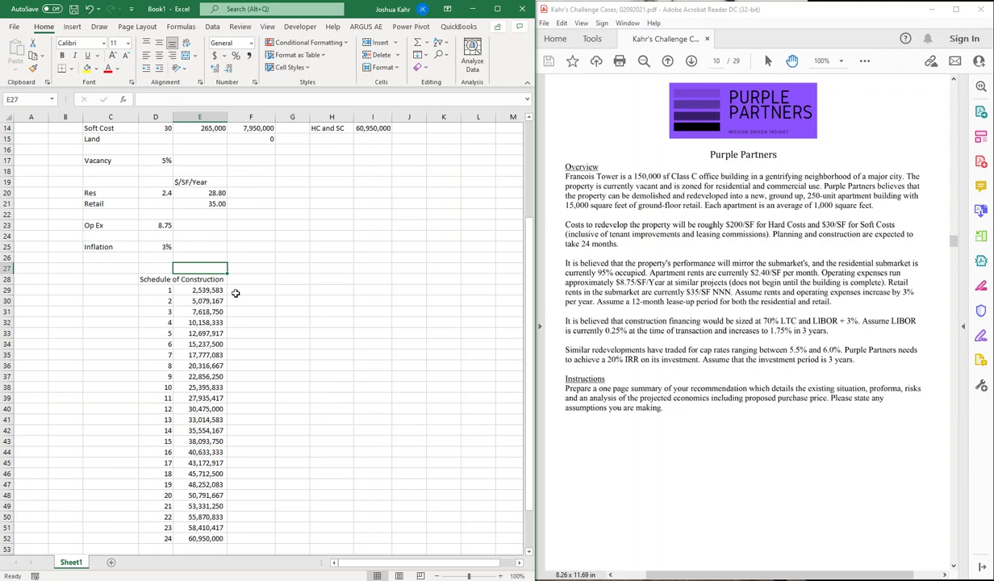
Step: Move the Schedule of Construction label to C28 and add Total and $/Month headings
left_click(170, 279)
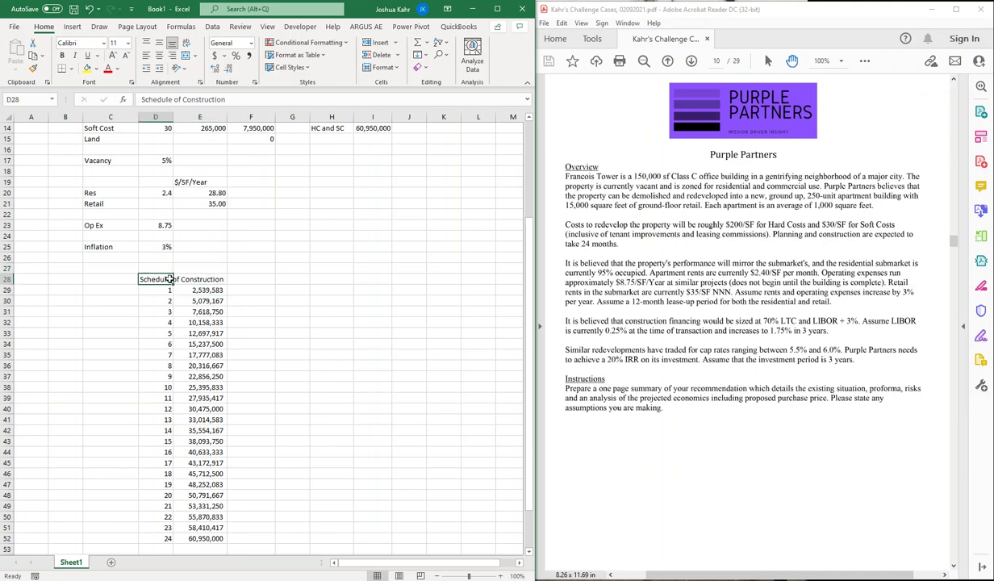
key("ctrl+x")
key("Left")
key("ctrl+v")
key("Right")
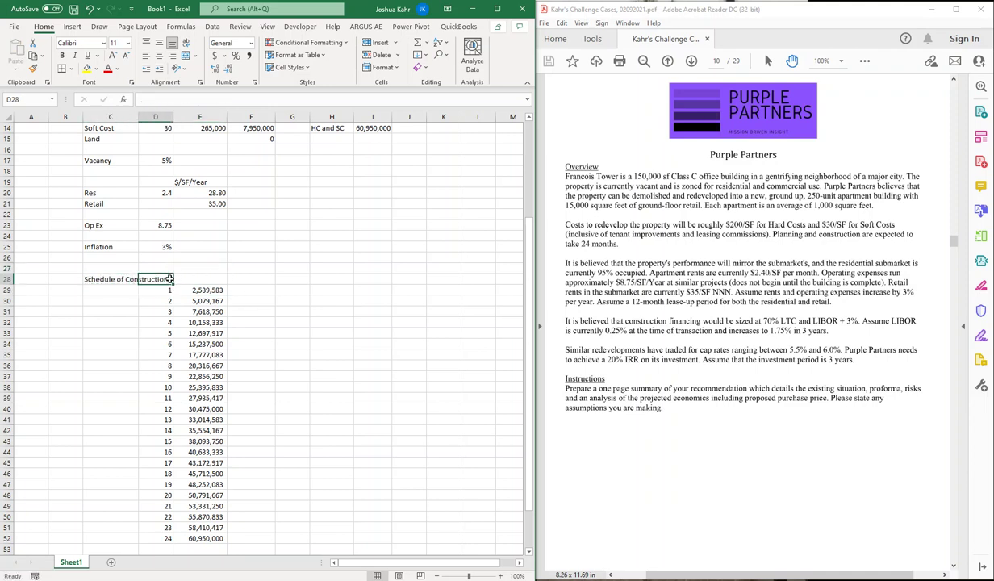
key("Right")
type("Tot")
key("Return")
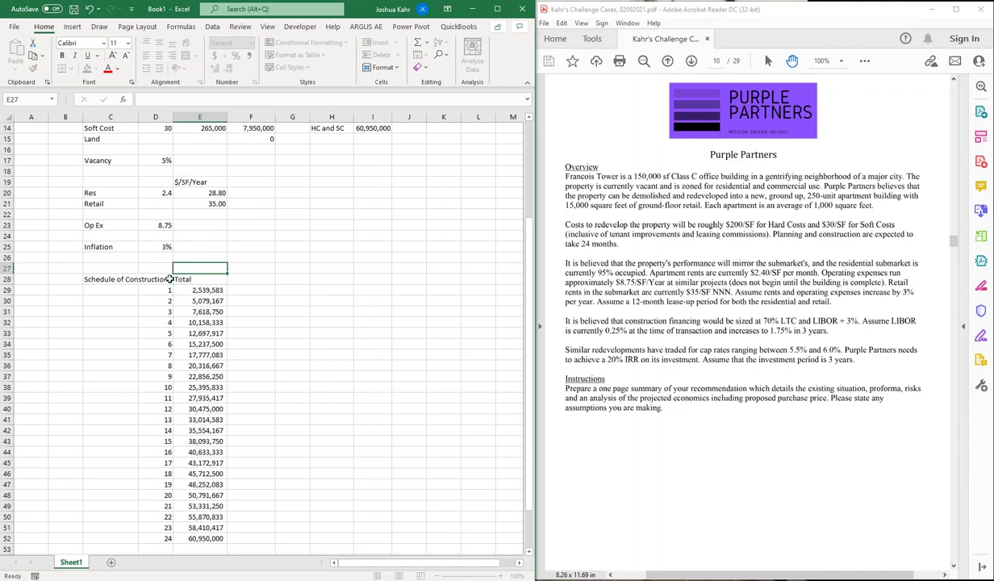
key("Up")
key("Right")
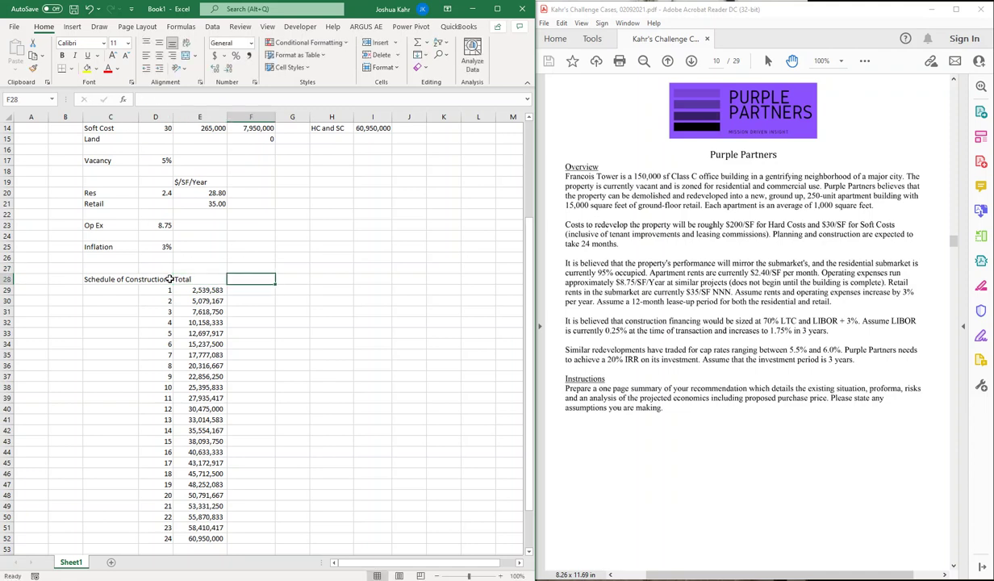
type("$/Month")
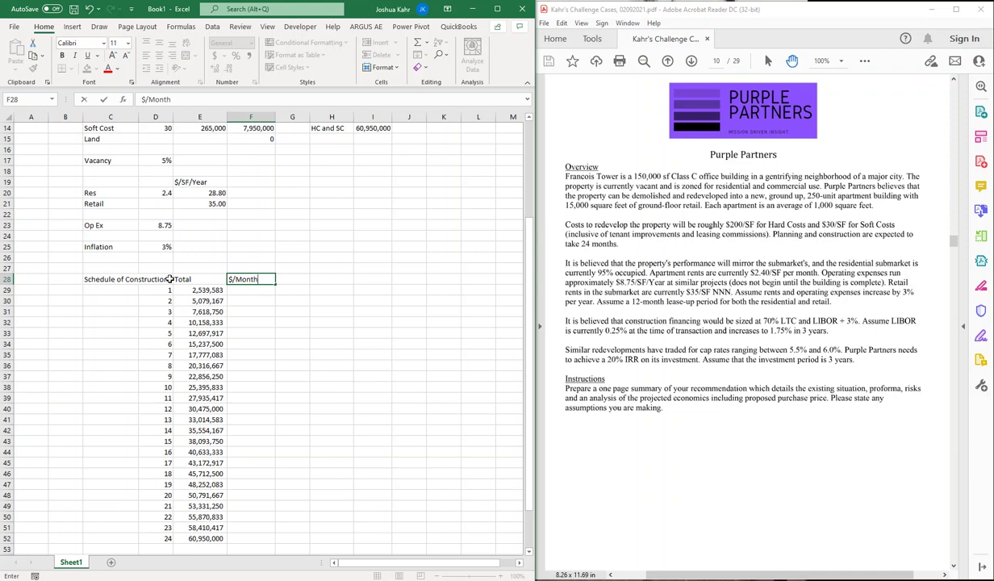
key("Return")
Step: Enter =E29 in F29 and =+F29 in F30, then fill down to row 52
type("=e29")
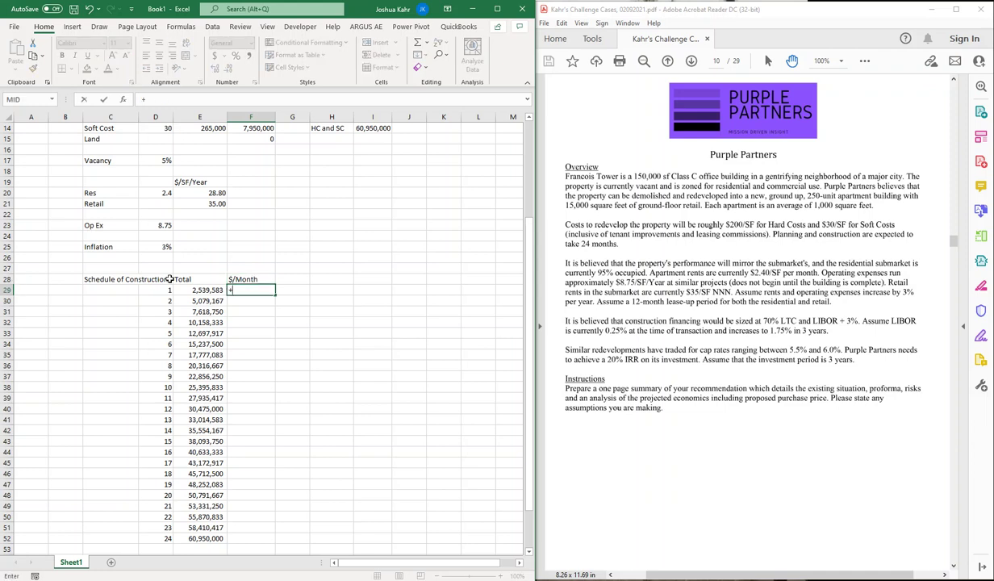
key("Return")
type("+f29")
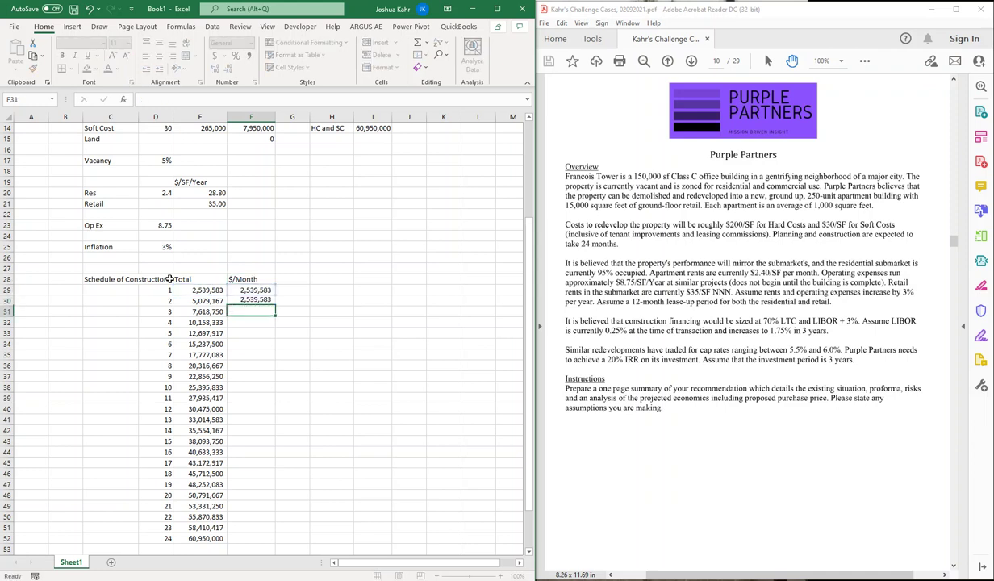
key("ctrl+Return")
left_click_drag(275, 305, 280, 549)
left_click(403, 269)
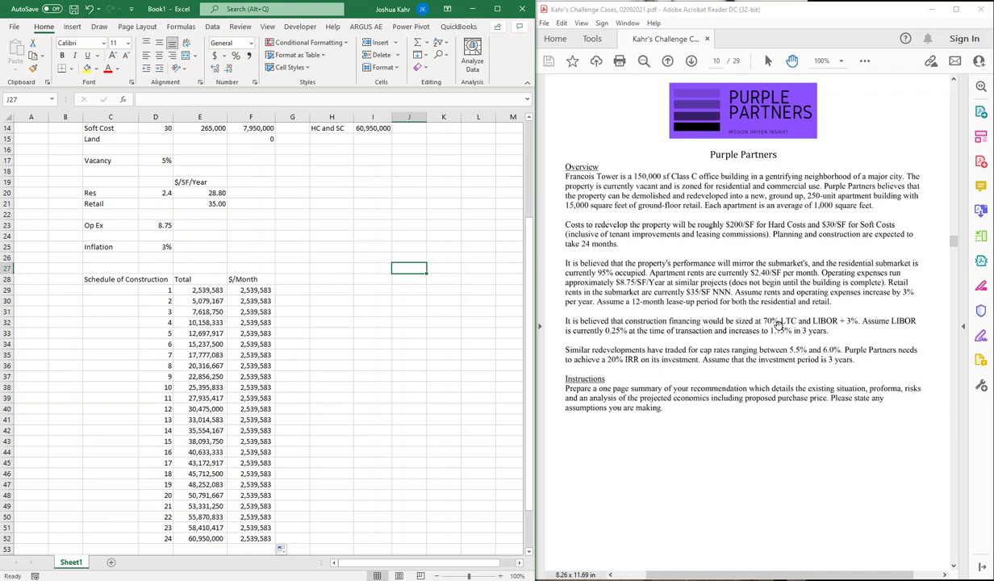
Step: Add a 'Loan' heading in I26 and fill months 1–24 down H29:H52 from =D29
key("Left")
key("Left")
key("Up")
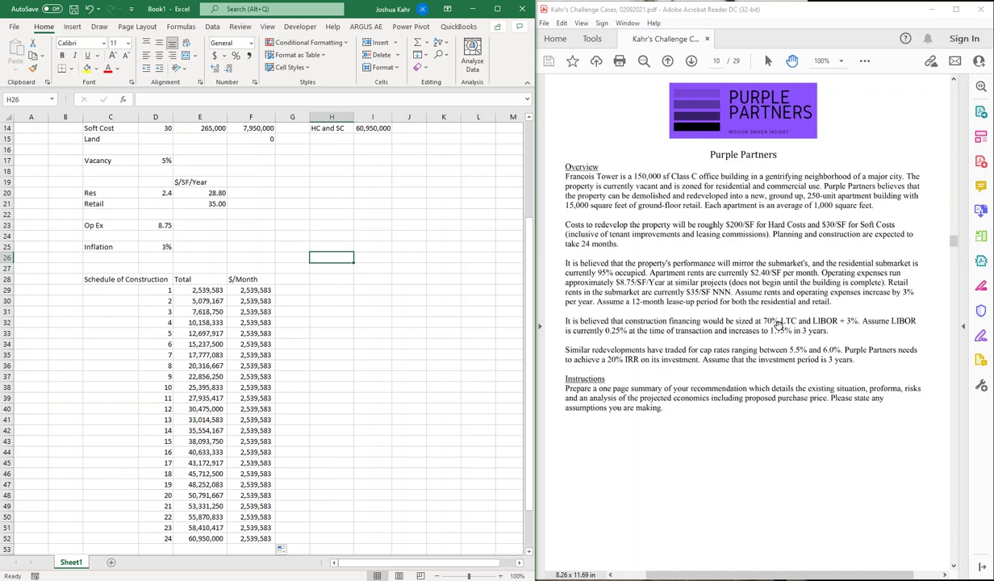
key("Right")
type("Loan")
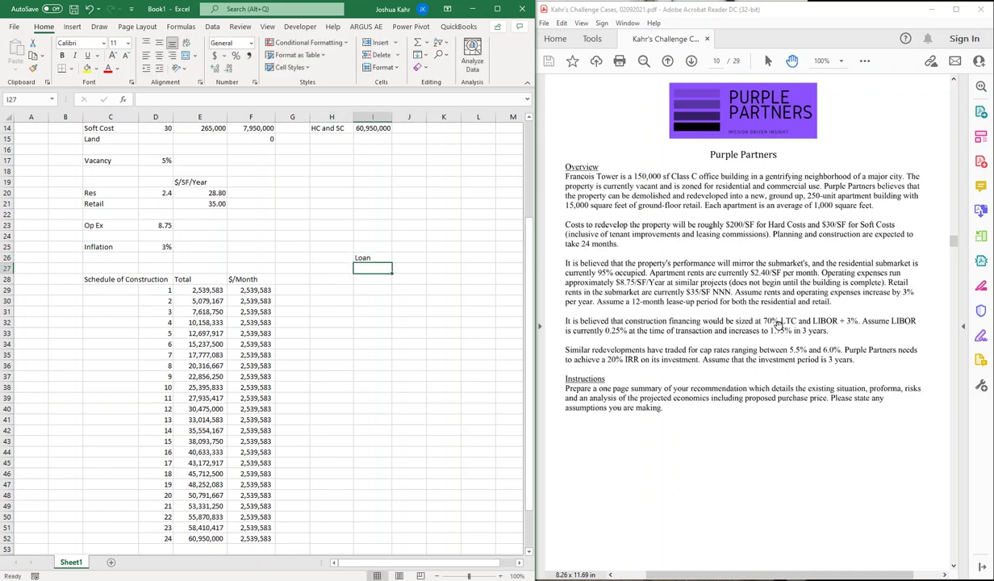
key("Down")
key("Left")
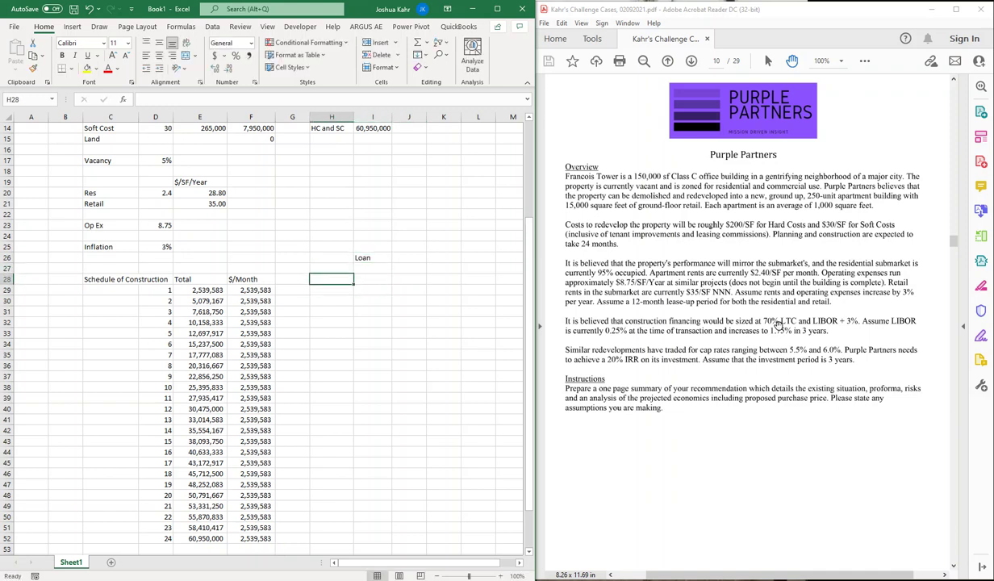
key("Down")
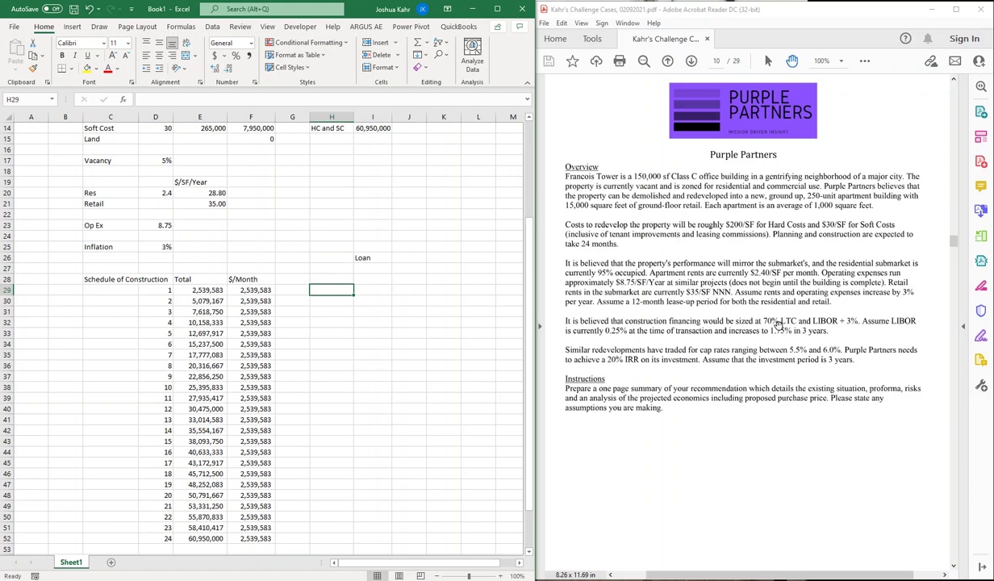
type("=")
key("Left")
key("Left")
key("Left")
key("Left")
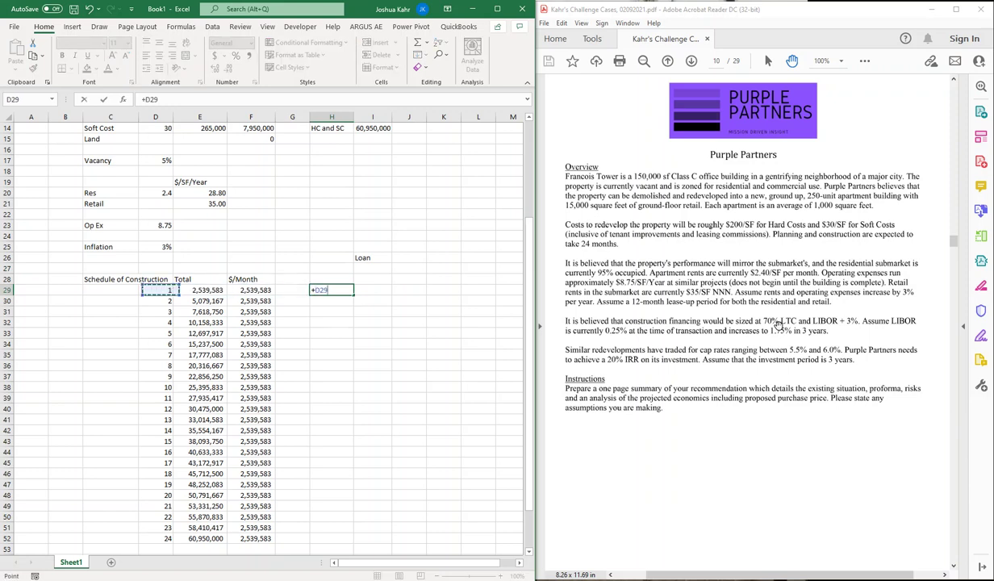
key("Return")
key("Up")
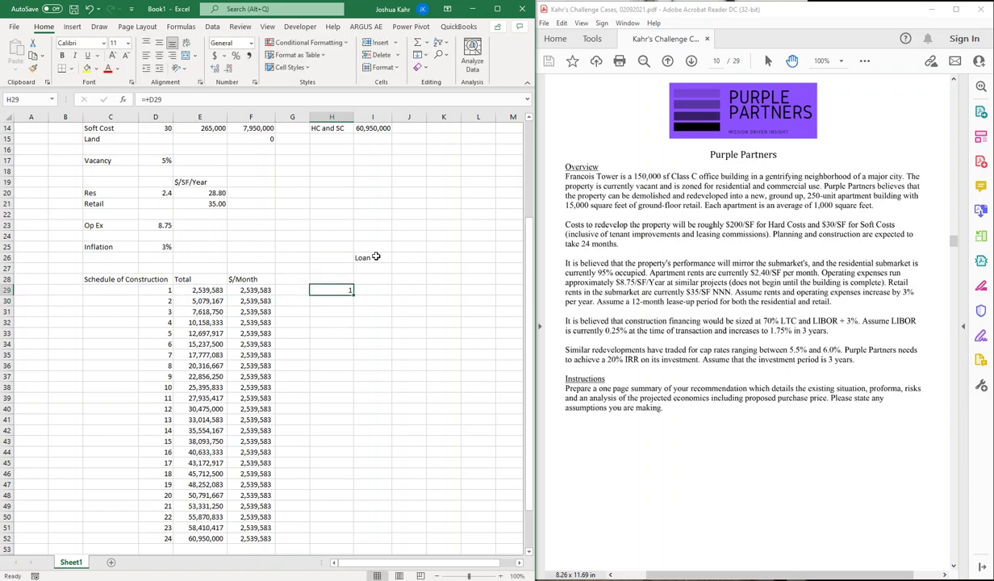
left_click_drag(352, 294, 360, 534)
Step: Enter Draw, Interest, Total Draw, Payments and Balance headings across I28:M28
left_click(375, 280)
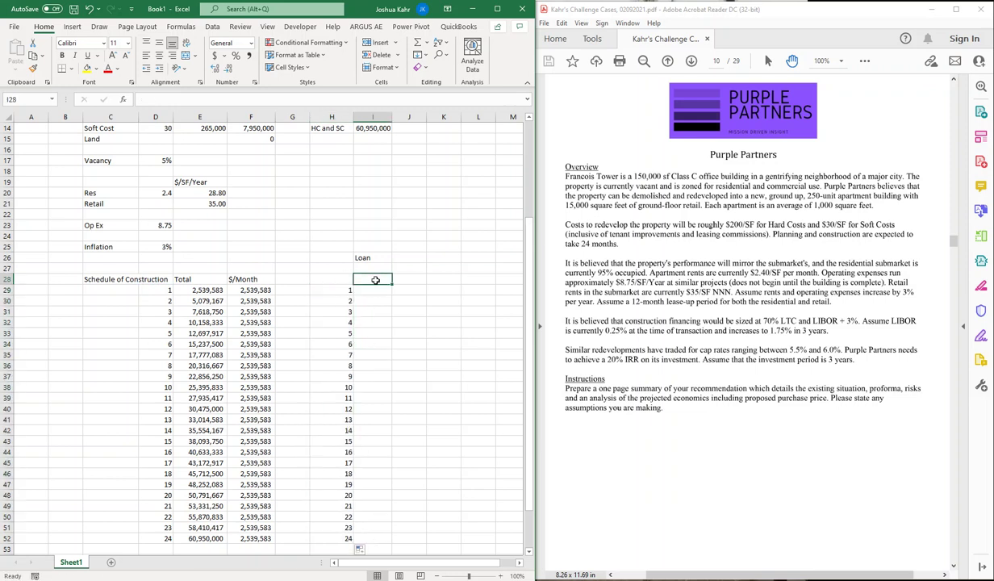
type("Draw")
key("Tab")
type("Ijn")
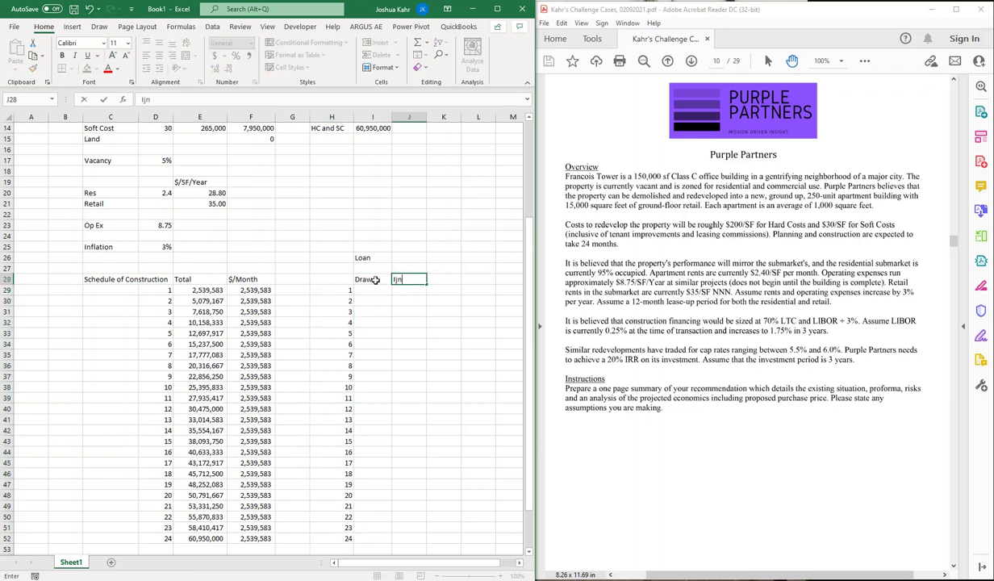
type("terest")
key("BackSpace")
key("BackSpace")
key("BackSpace")
key("BackSpace")
key("BackSpace")
key("BackSpace")
key("BackSpace")
key("BackSpace")
type("nteresdt")
key("Tab")
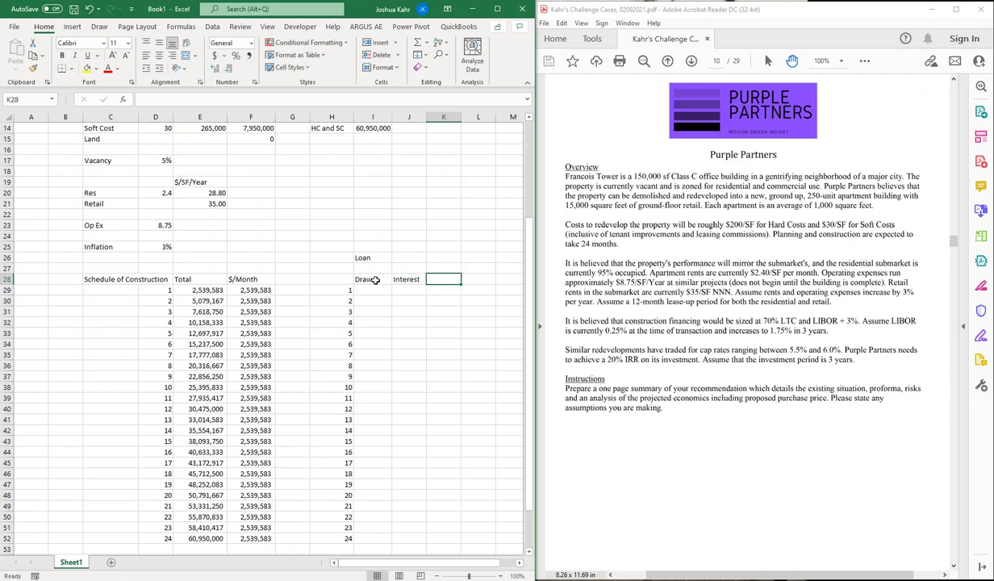
type("Total Dra")
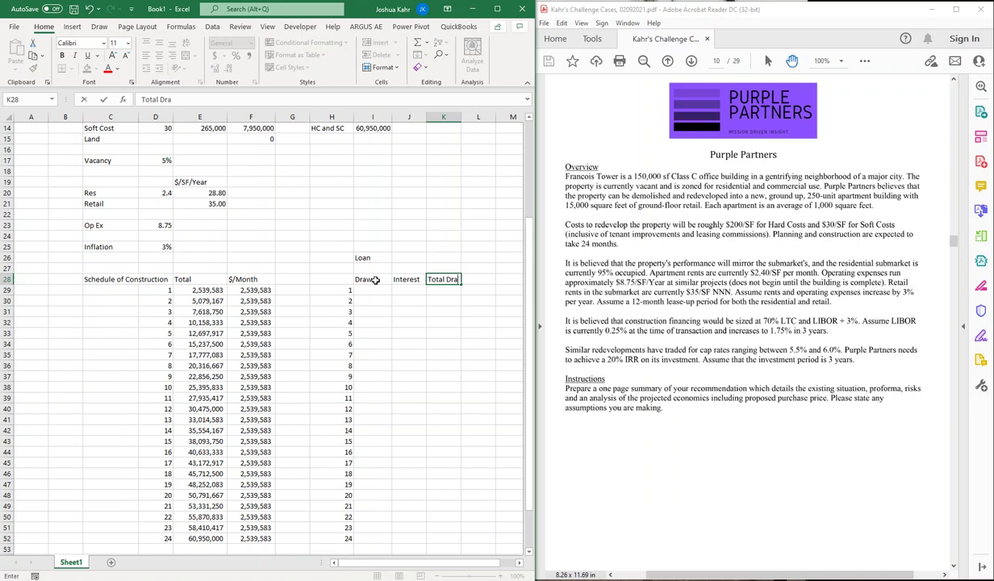
type("w")
key("Tab")
type("Payments")
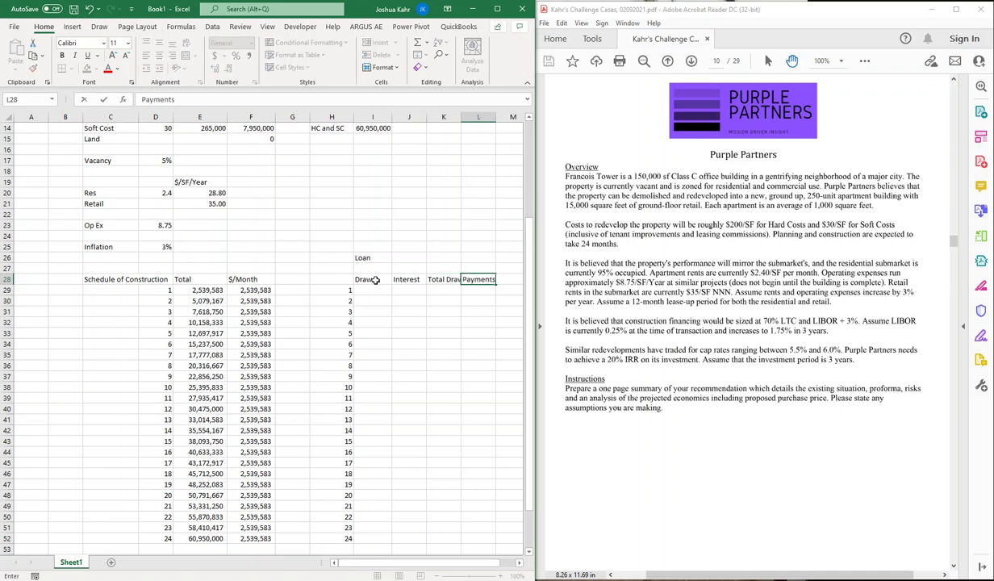
key("Tab")
type("Bal")
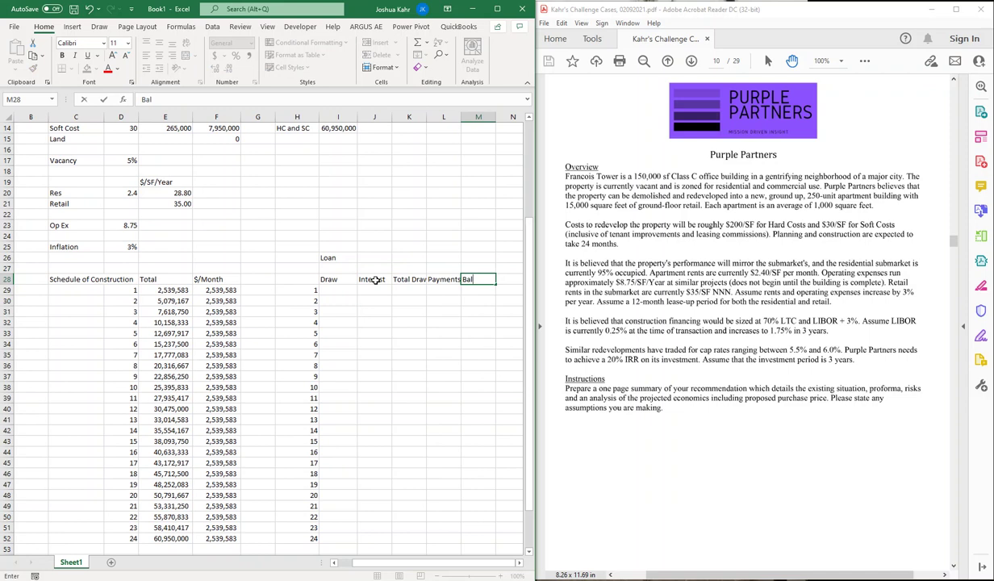
type("anc")
key("Tab")
key("Tab")
key("Tab")
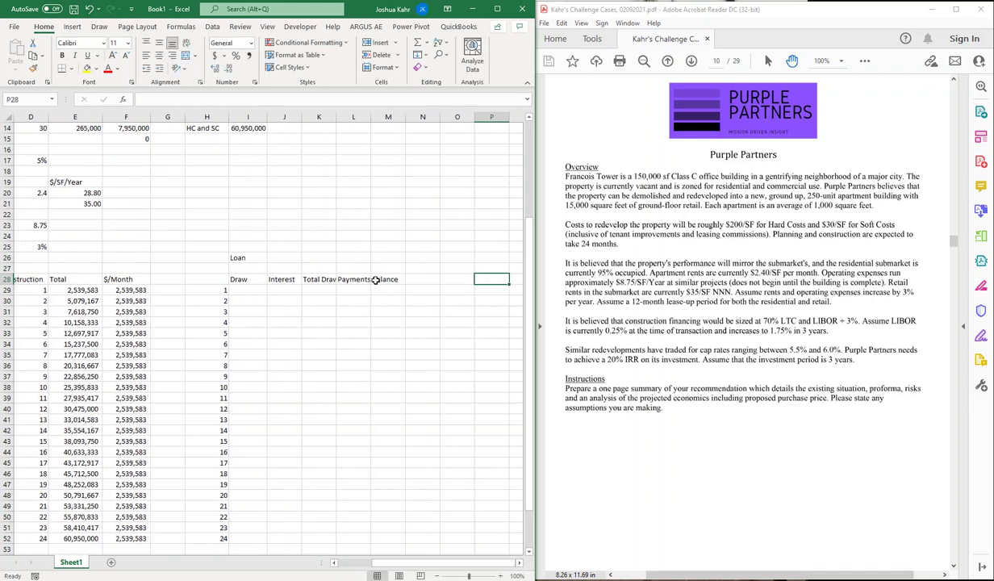
Step: Enter month 1's draw in I29 as the F29 cost times the LTC in J6
left_click(242, 279)
key("Down")
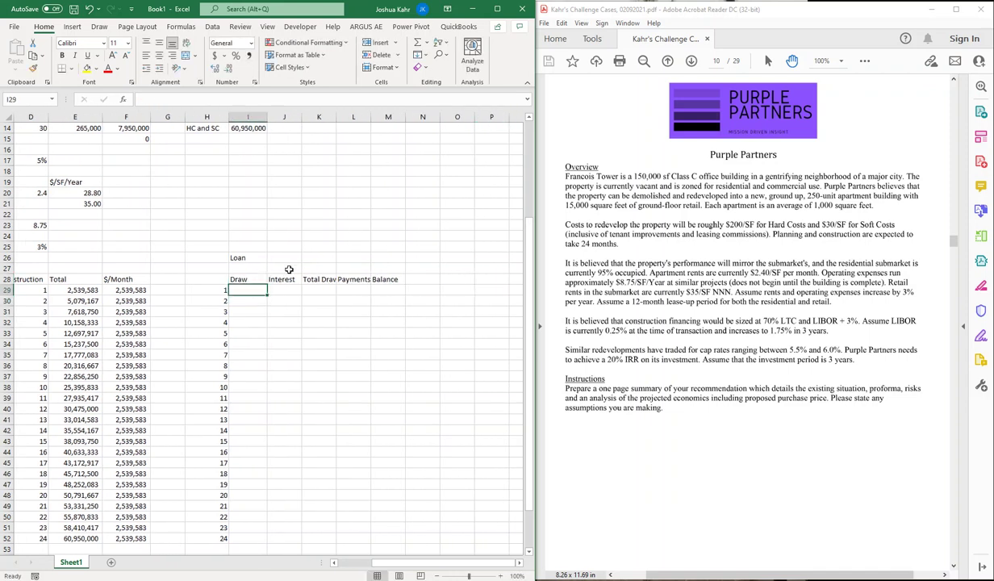
scroll(282, 267, "up", 2)
left_click(125, 355)
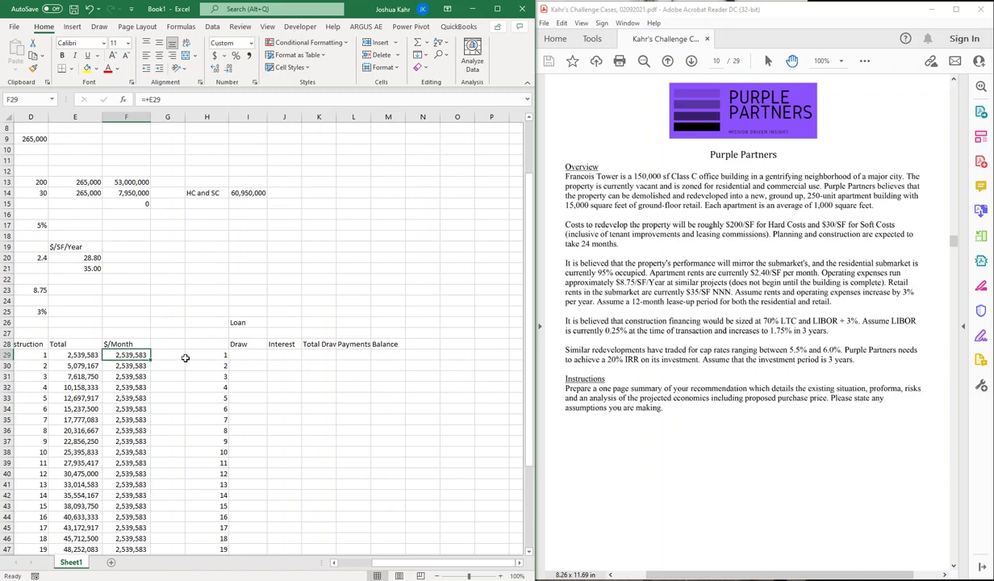
left_click(246, 358)
type("+")
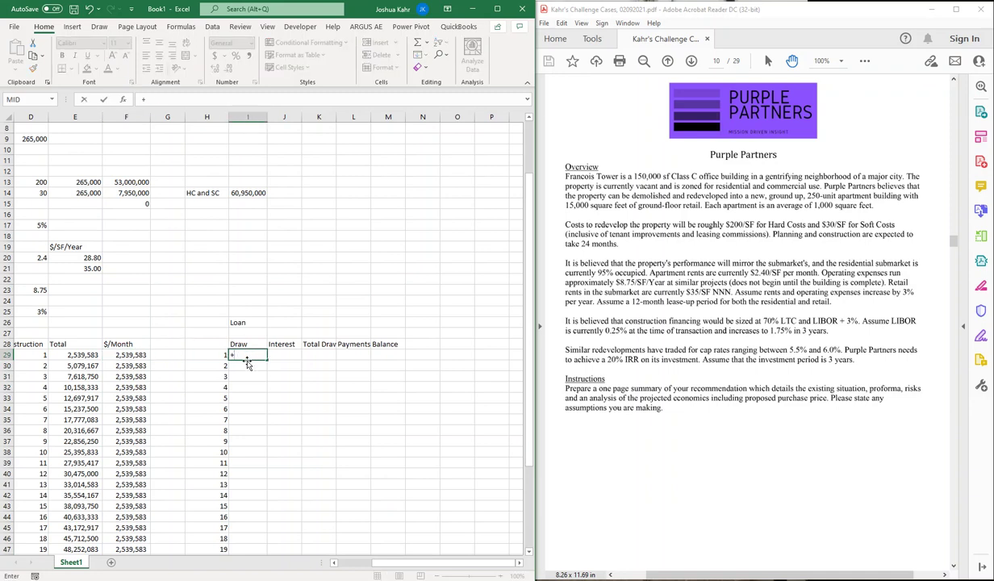
key("Left")
key("Left")
key("Left")
type("*")
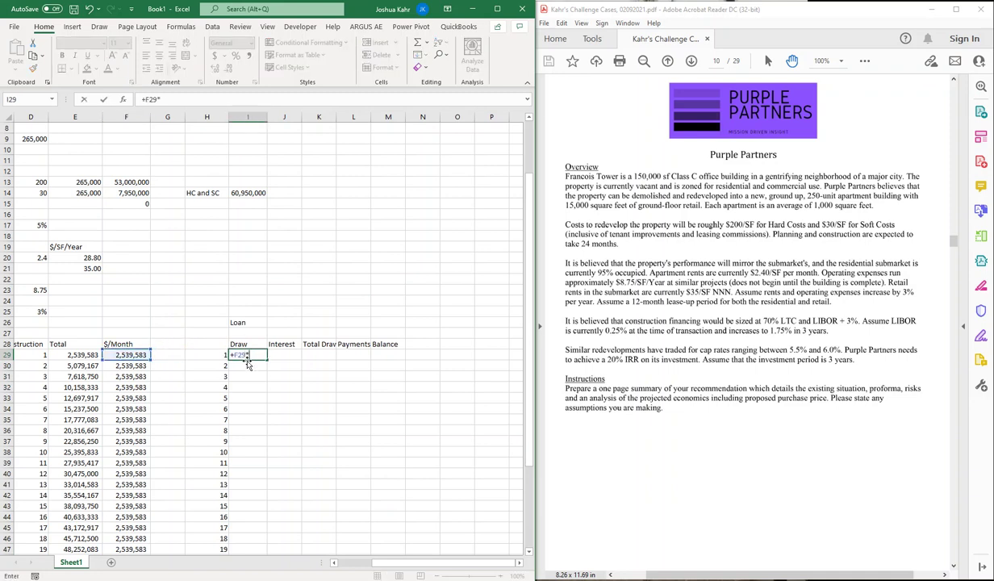
key("Left")
key("Left")
key("Left")
key("Left")
key("Left")
key("Left")
key("Left")
key("Left")
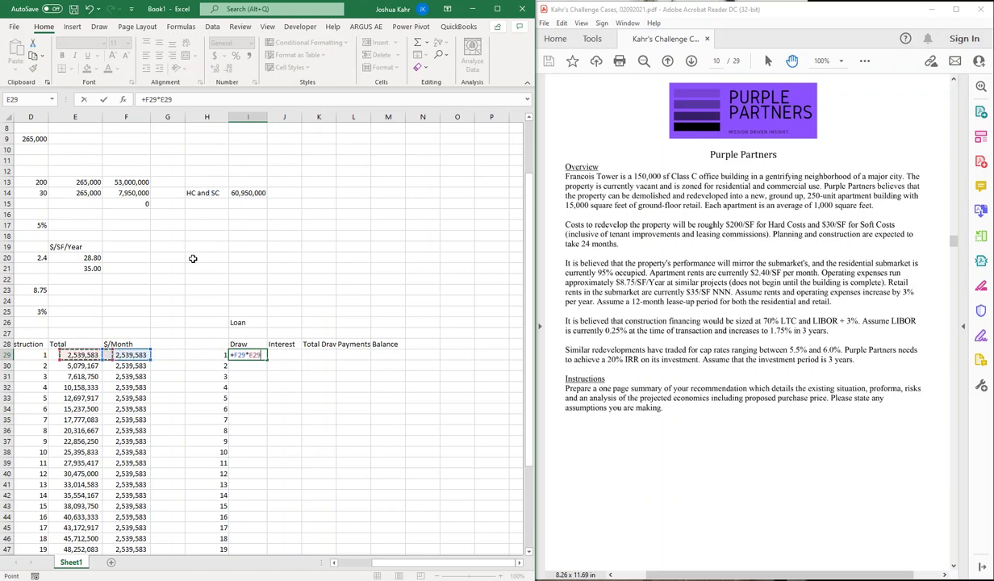
key("Right")
key("Right")
key("Right")
key("Right")
key("Right")
key("Up")
key("Up")
key("Up")
key("Up")
key("Up")
key("Up")
key("Up")
key("Up")
key("Up")
key("Up")
key("Up")
key("Up")
key("Up")
key("Up")
key("Up")
key("Up")
key("Up")
key("Up")
key("Up")
key("Up")
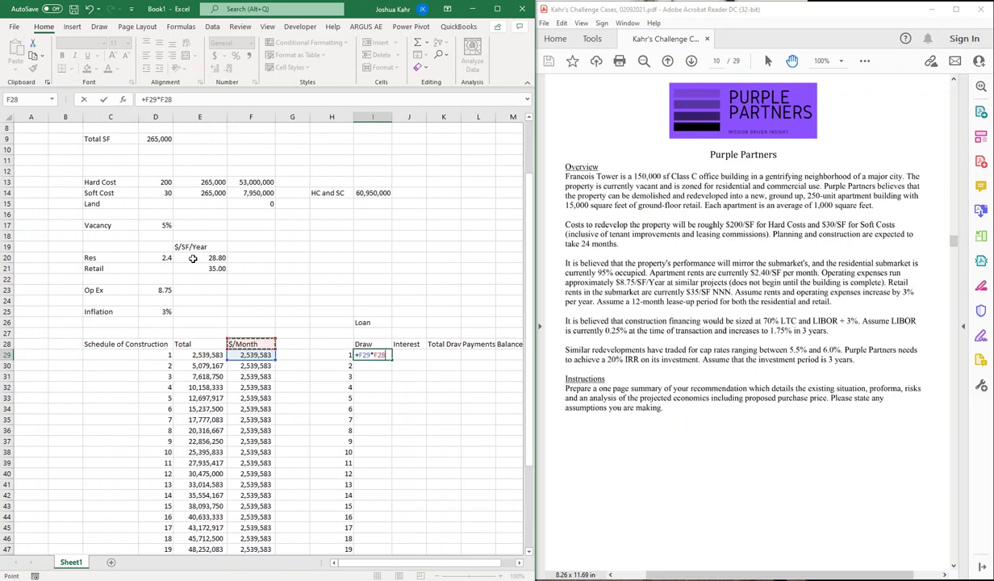
key("Up")
key("Up")
key("Up")
key("Right")
key("Right")
key("Right")
key("Down")
key("Down")
key("Down")
key("Down")
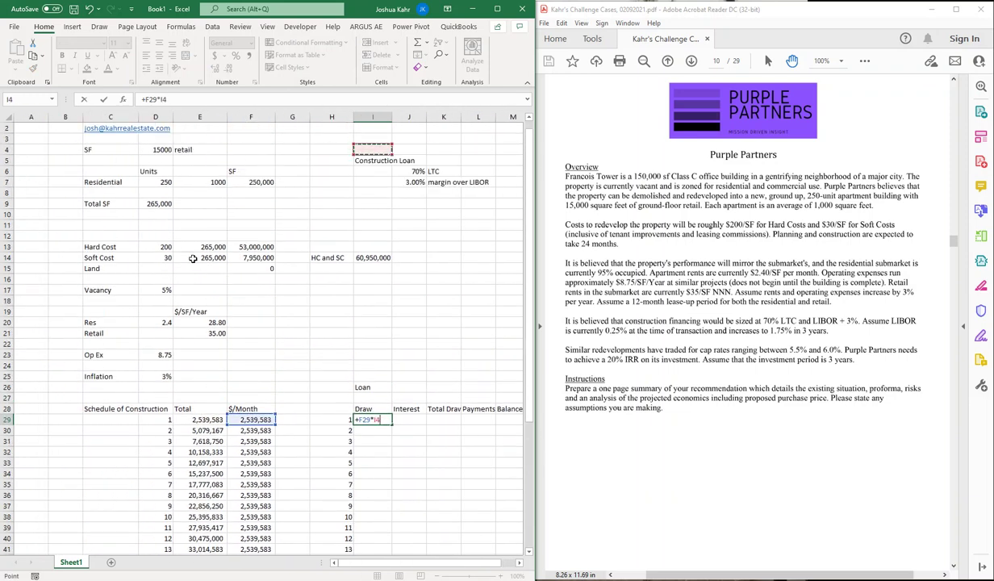
key("Right")
key("Return")
Step: Make the J6 reference absolute and fill the draw down to month 24, giving 1777708.3
key("Up")
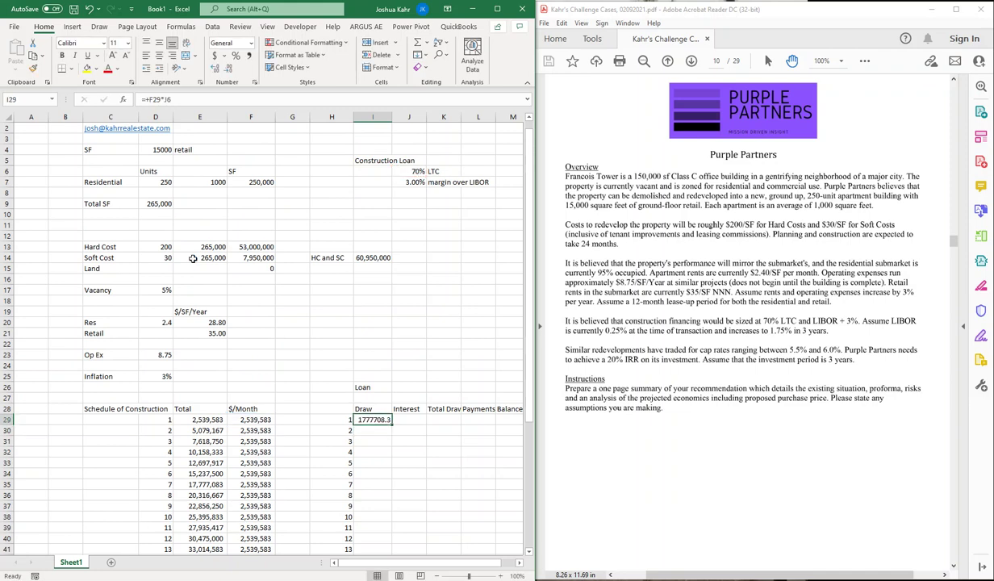
key("F2")
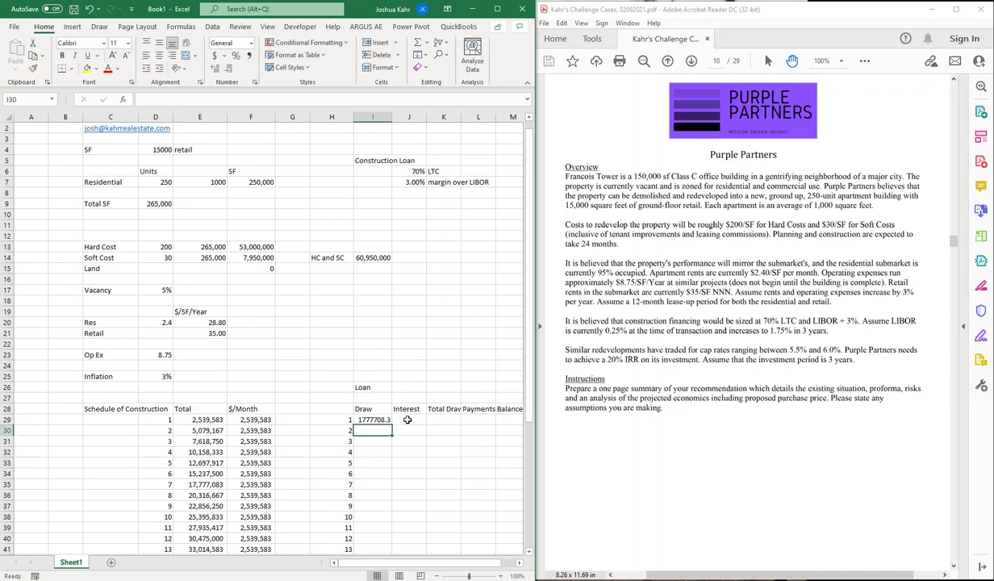
key("F4")
key("Return")
key("Up")
left_click_drag(392, 425, 403, 539)
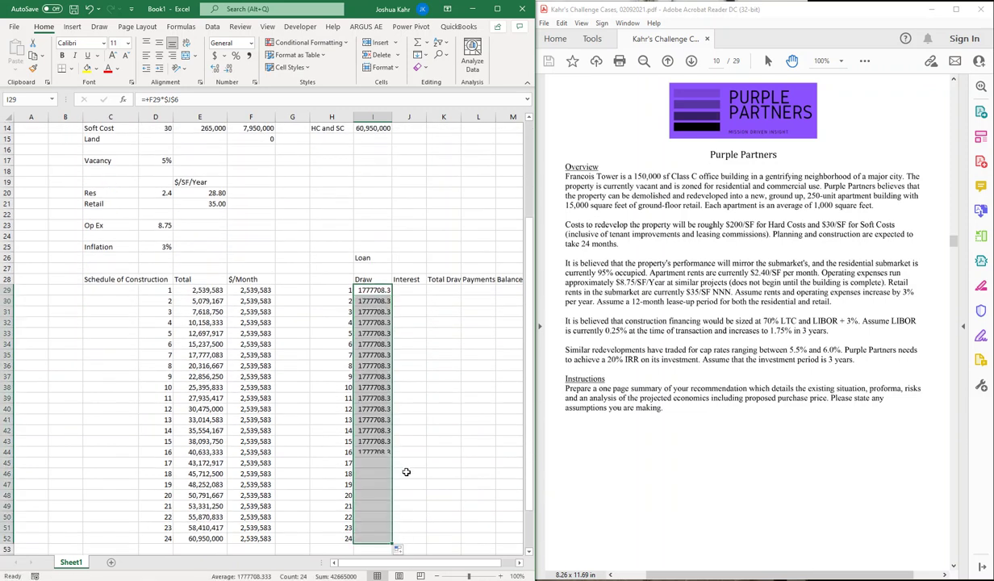
left_click(443, 289)
Step: Enter Total Draw in K29 as =+I29+J29 and fill it down to month 24
type("+")
key("Left")
key("Left")
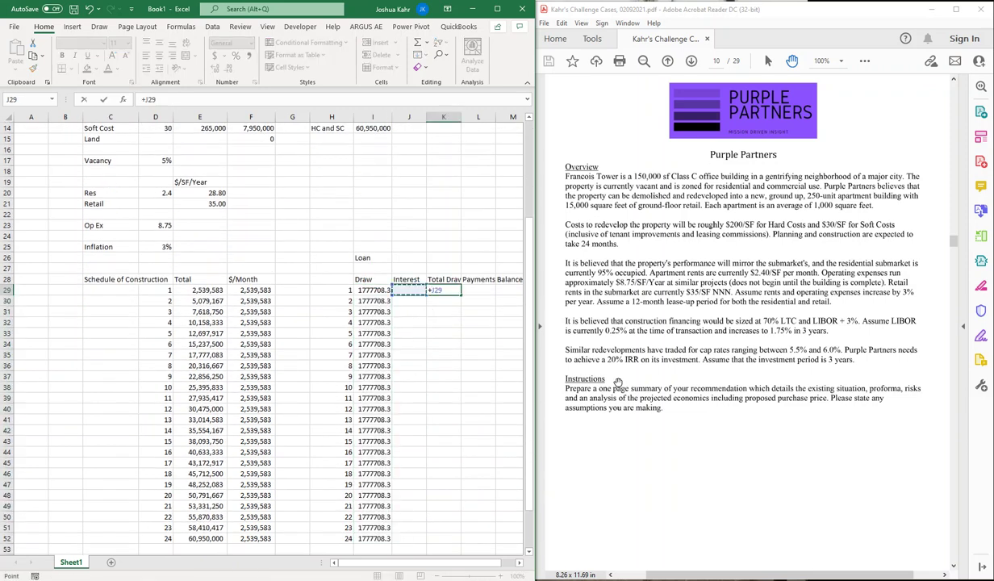
key("Return")
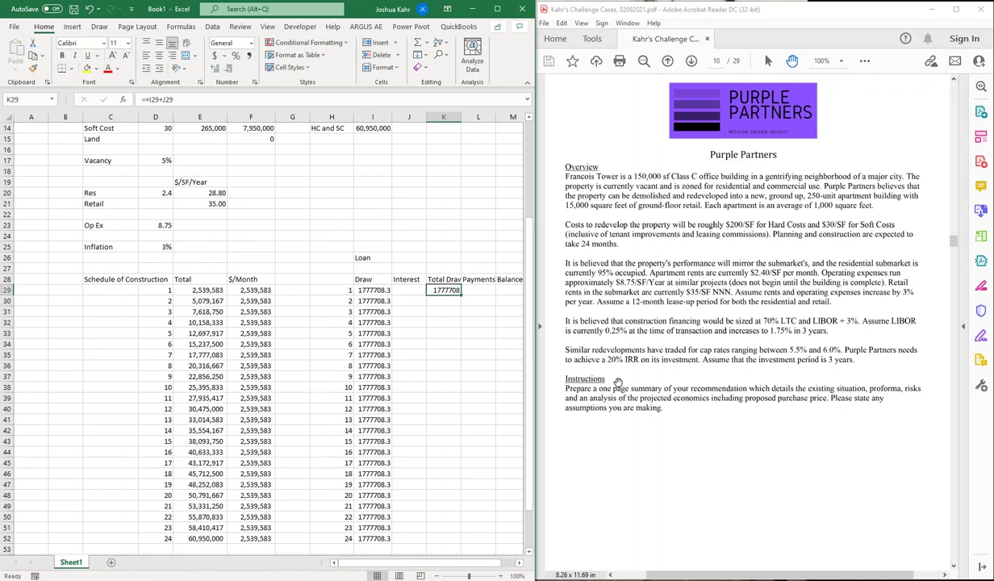
left_click(449, 289)
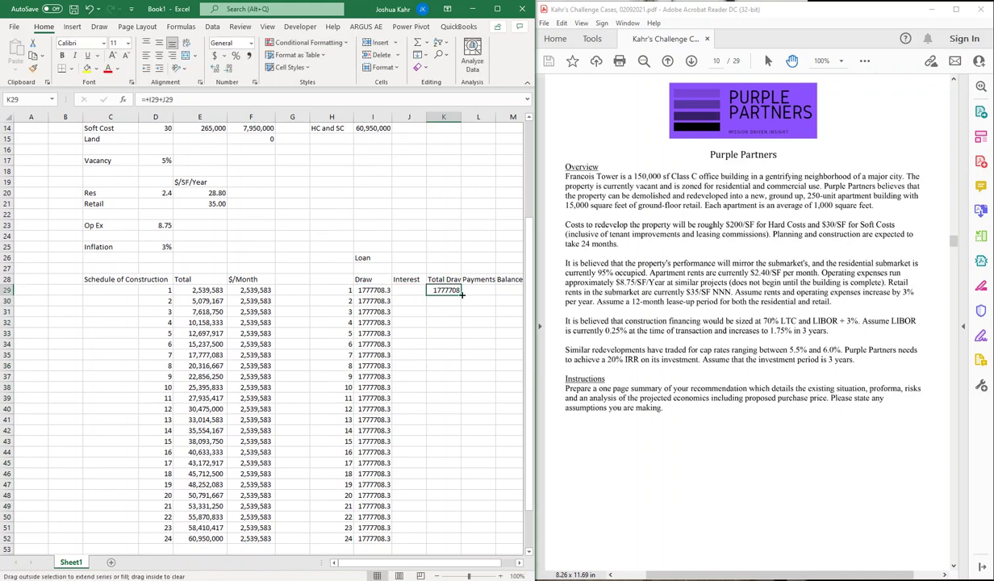
left_click_drag(465, 297, 455, 538)
Step: Build the running Balance (=+K29, then =+M29+K30) and fill it down to 42665000
left_click(476, 293)
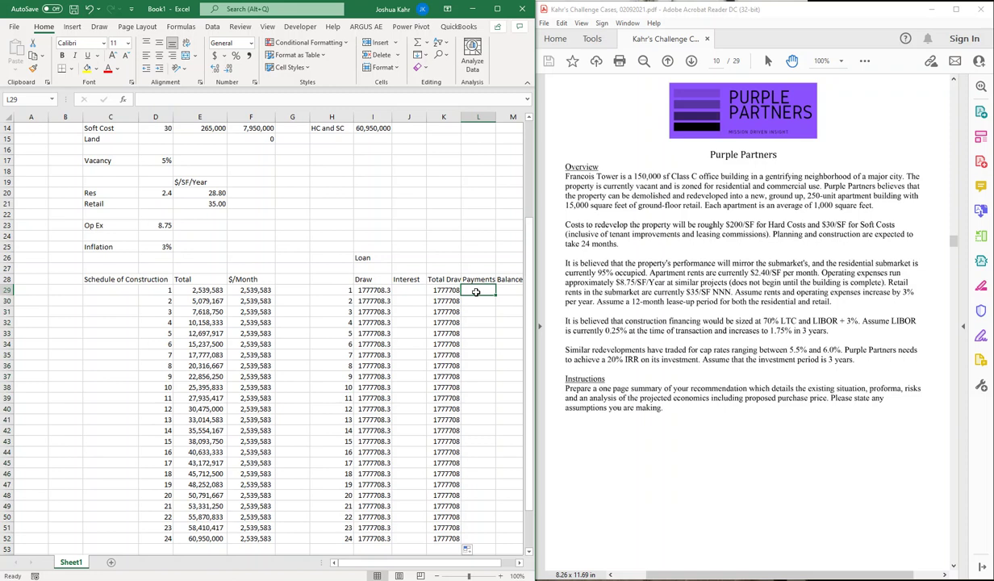
key("Right")
type("+")
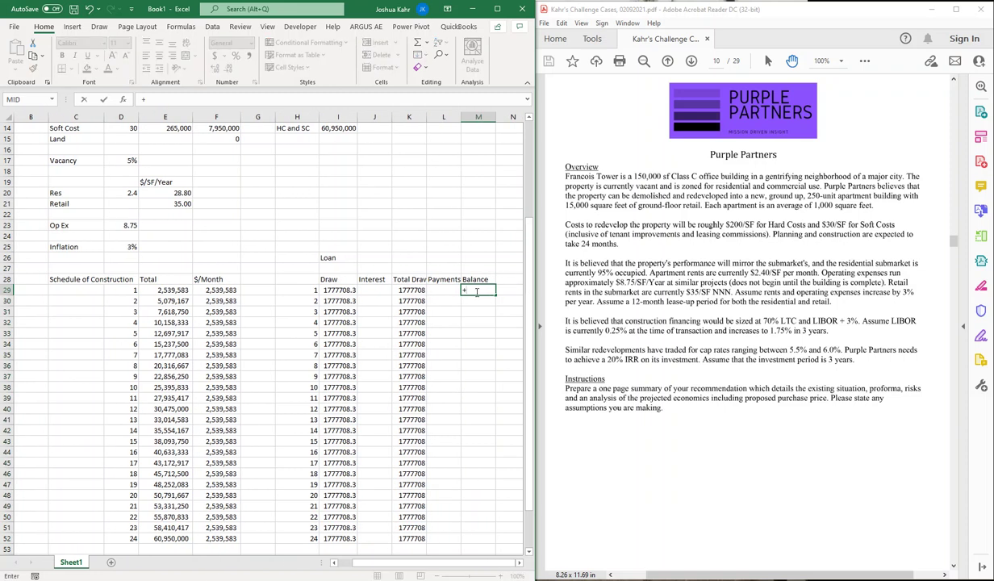
key("Left")
key("Left")
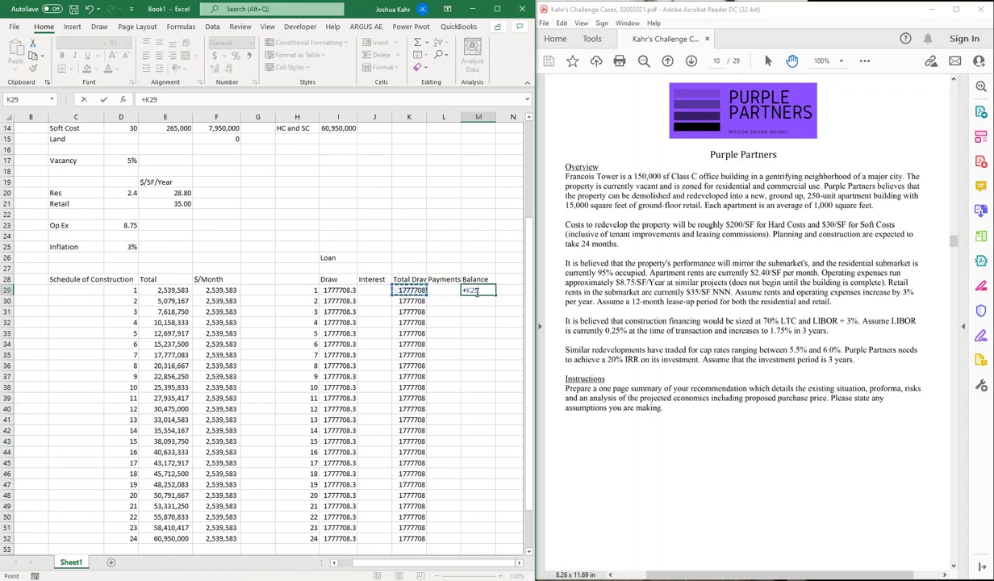
key("Return")
type("+")
key("Up")
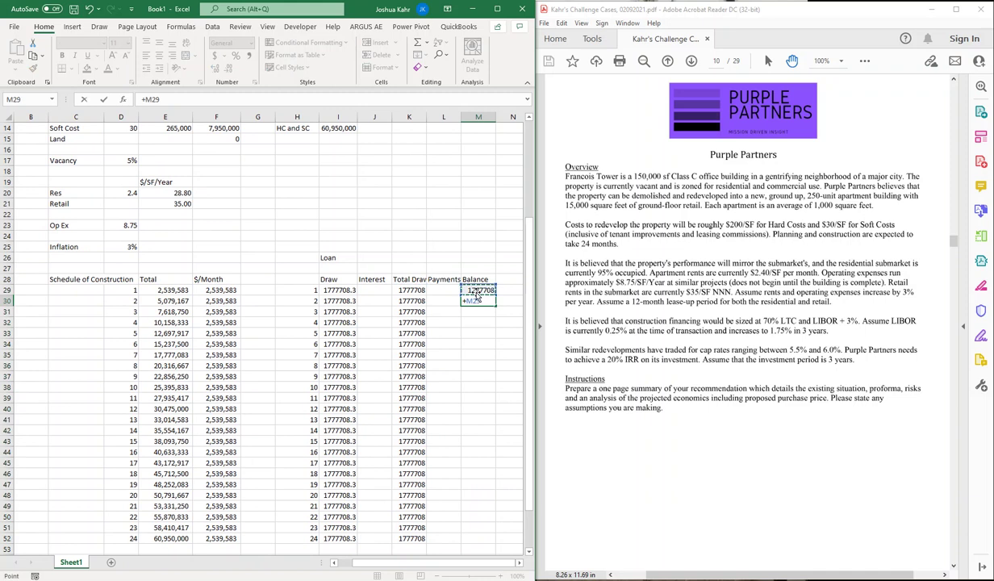
type("+")
key("Left")
key("Left")
key("ctrl+Return")
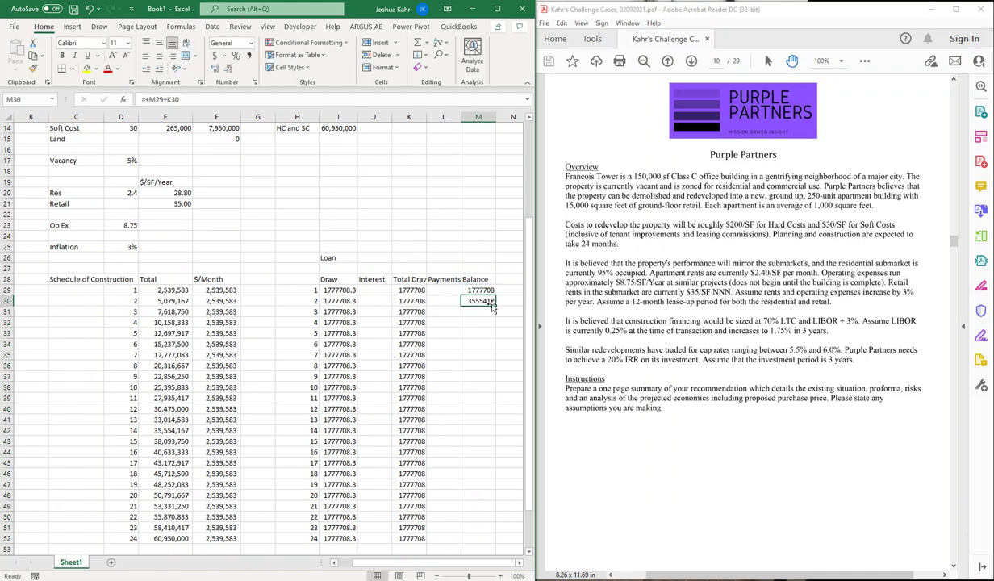
left_click_drag(492, 306, 489, 512)
left_click(456, 248)
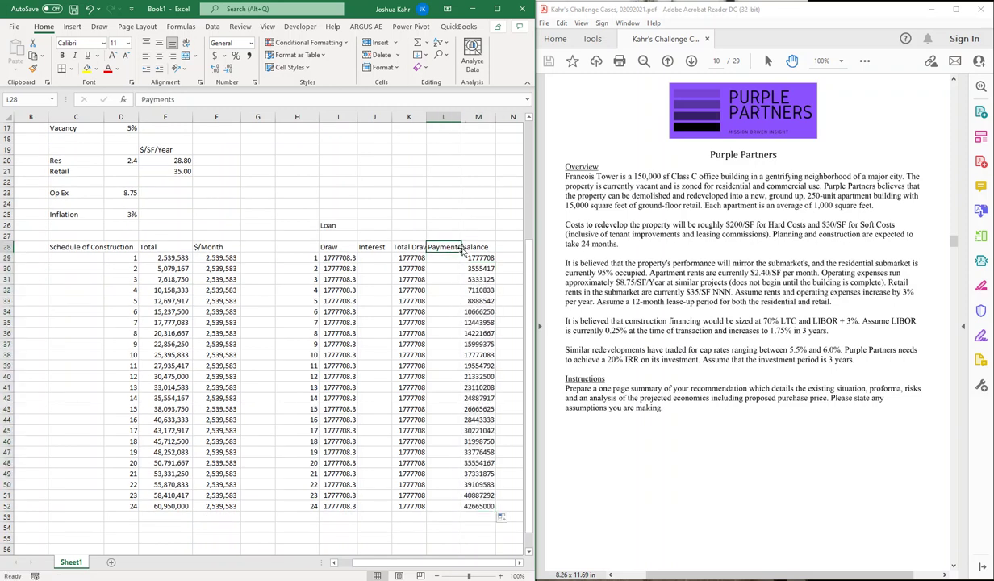
Step: Widen loan columns I through L so Draw and Total Draw show 1777708.33
double_click(460, 119)
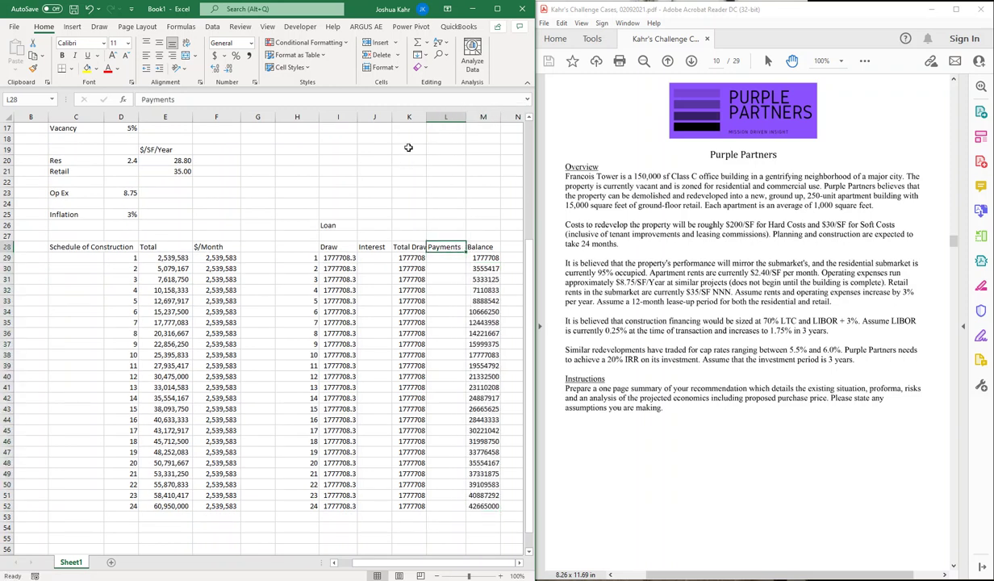
left_click_drag(339, 117, 474, 121)
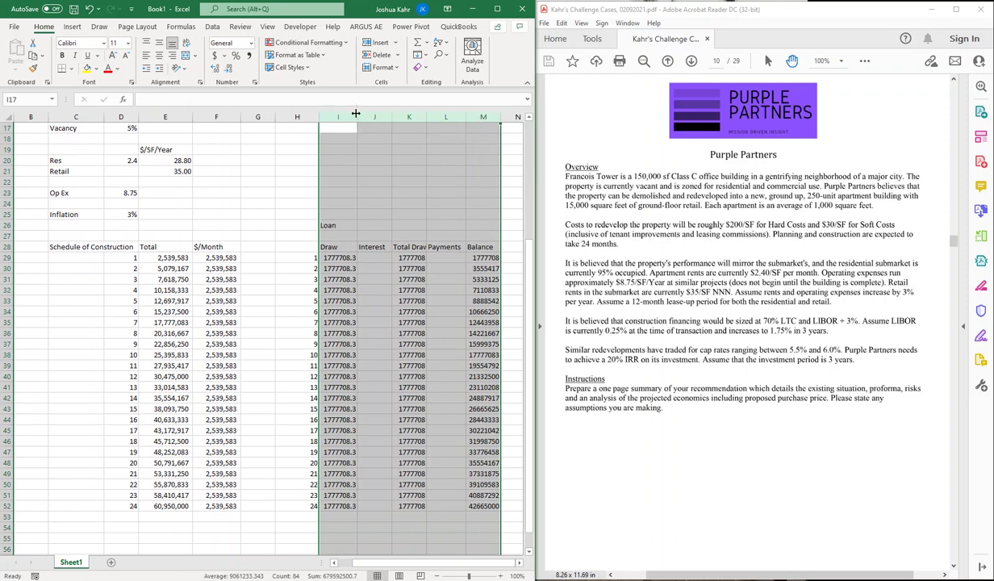
left_click_drag(355, 117, 362, 117)
left_click(425, 245)
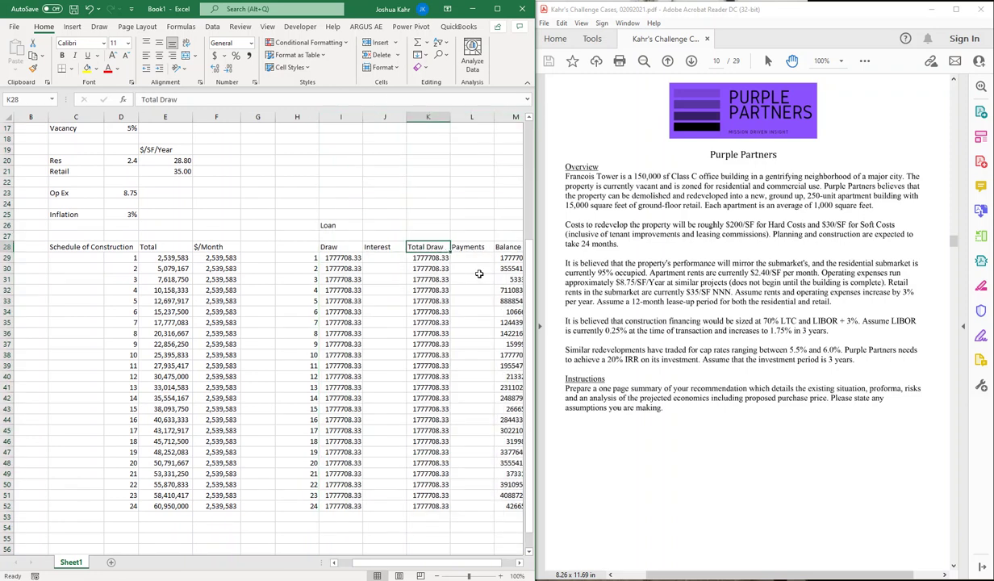
Step: Check month 2's balance formula and empty interest cell in the loan table
scroll(478, 274, "right", 1)
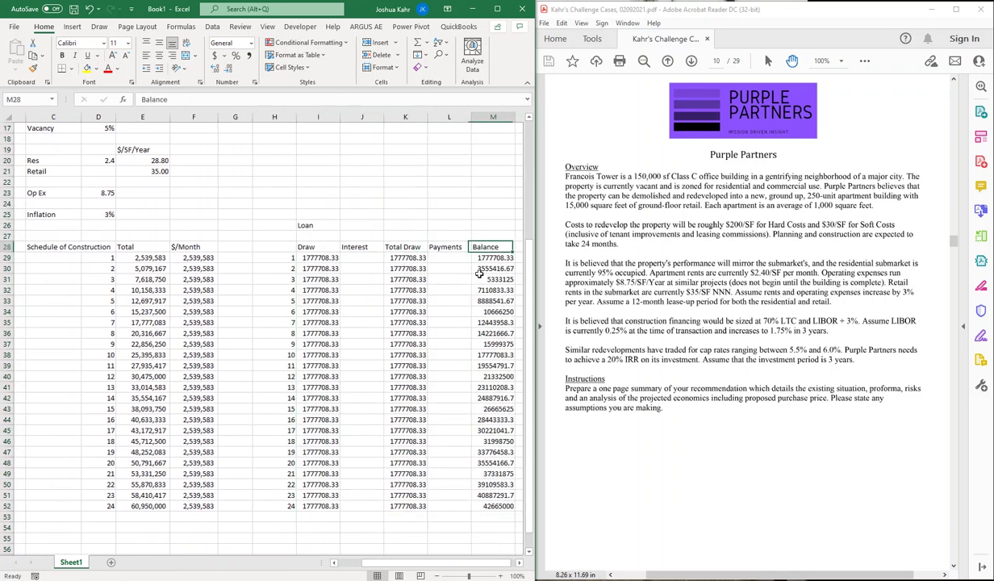
key("Right")
key("Down")
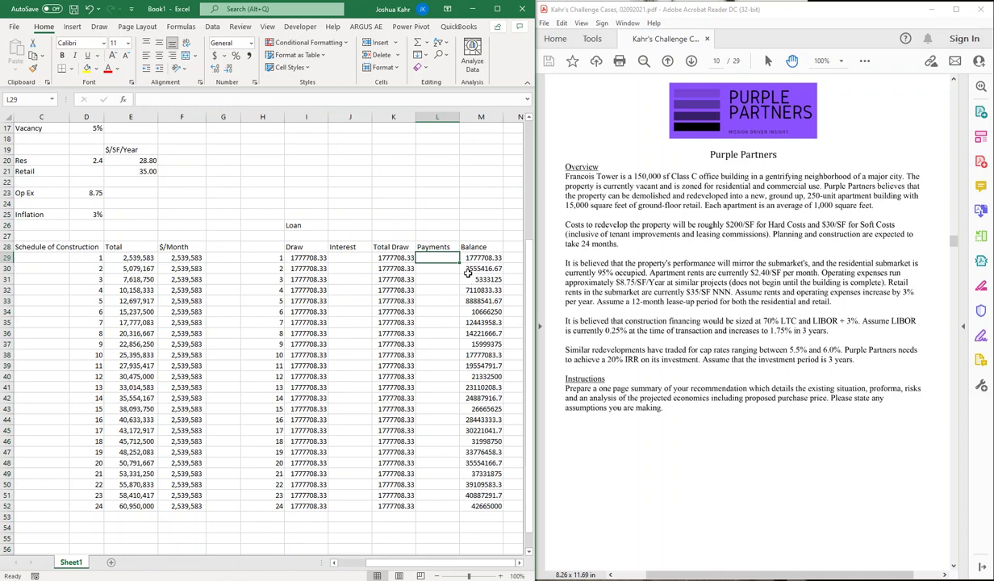
left_click(468, 267)
left_click(349, 268)
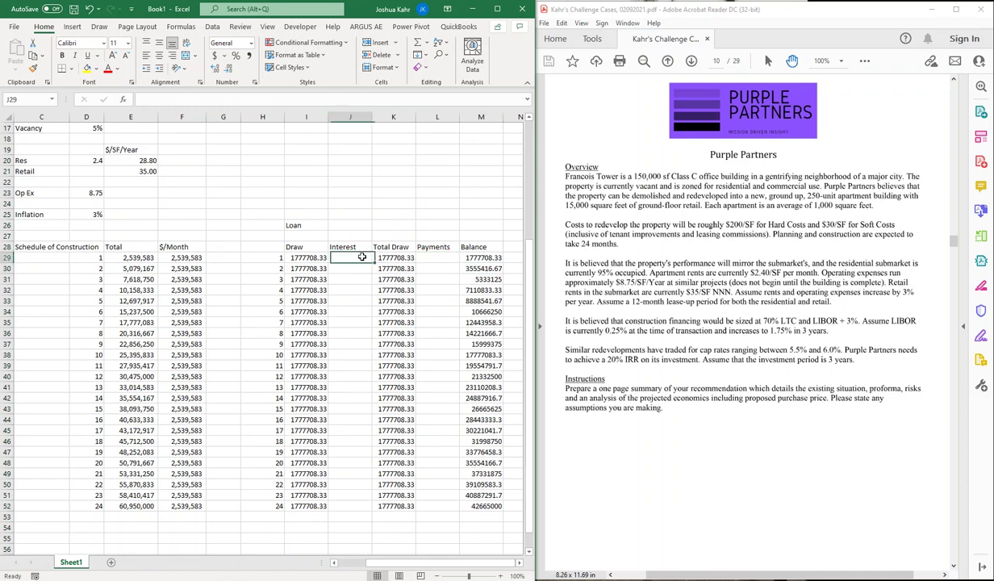
left_click(440, 235)
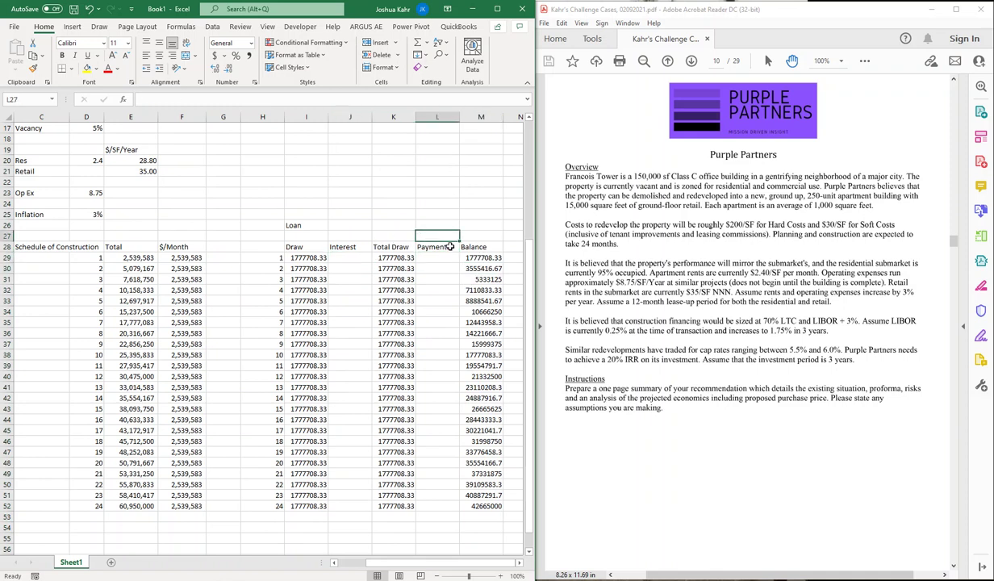
key("Right")
key("Right")
key("Right")
key("Right")
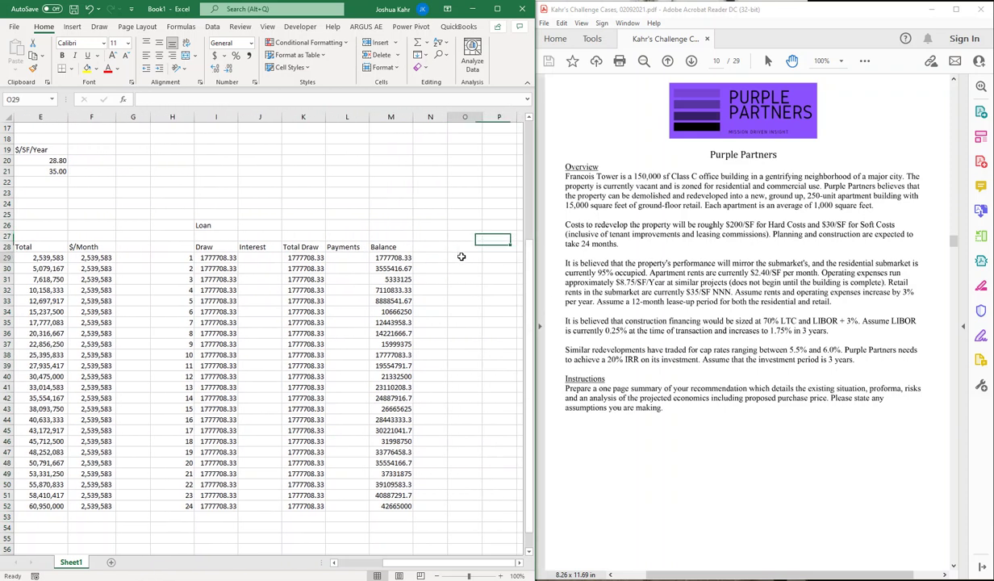
Step: Add an Interest Rate column with 0.25% at month 1 and 1.75% at month 24
left_click(470, 246)
type("Inte")
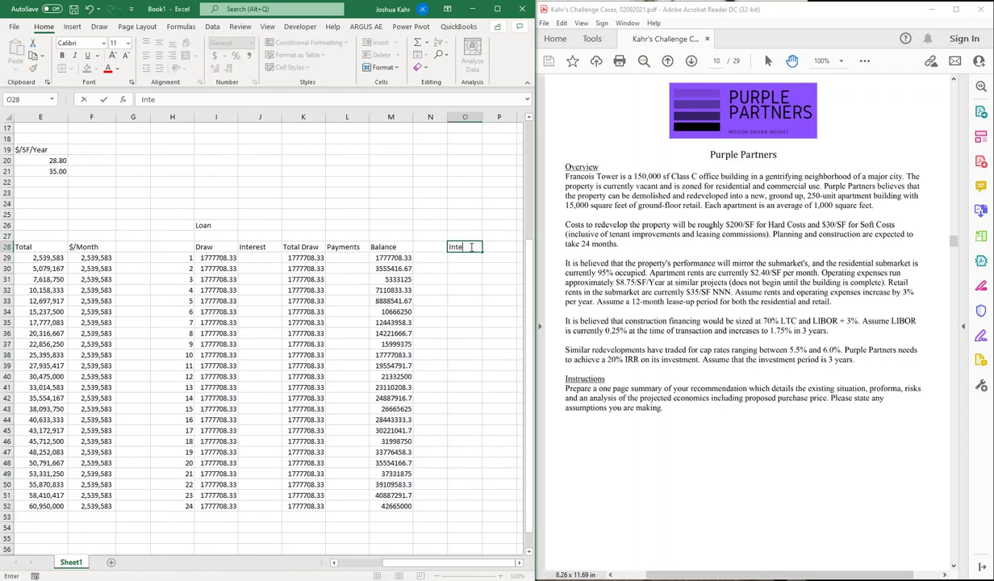
type("rest Rate")
key("Return")
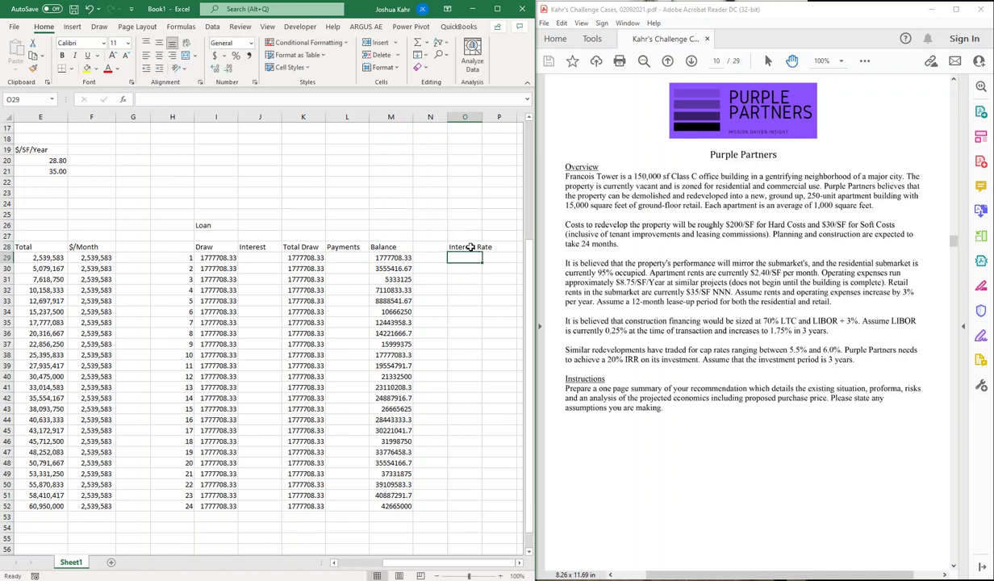
type("0.25")
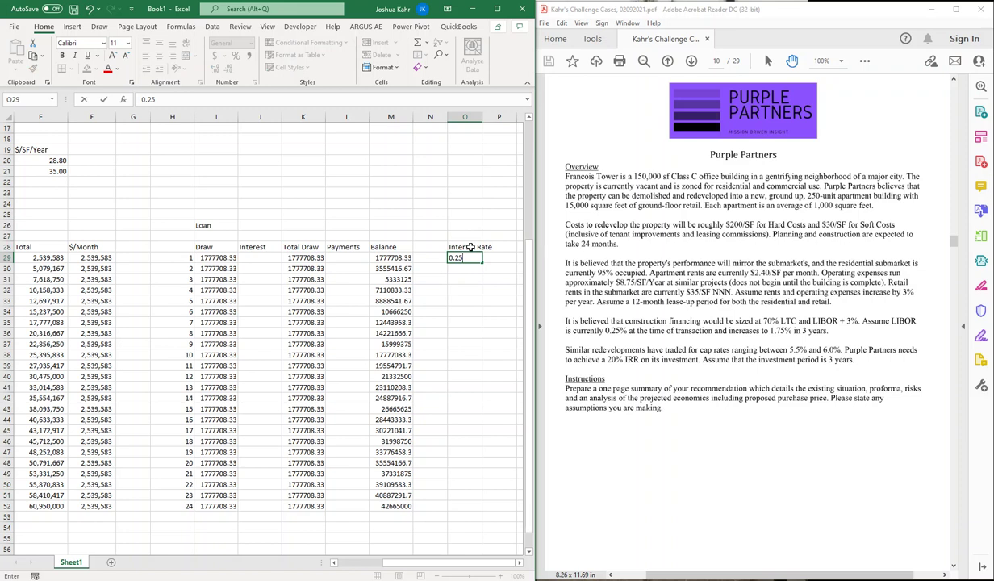
type("%")
key("Return")
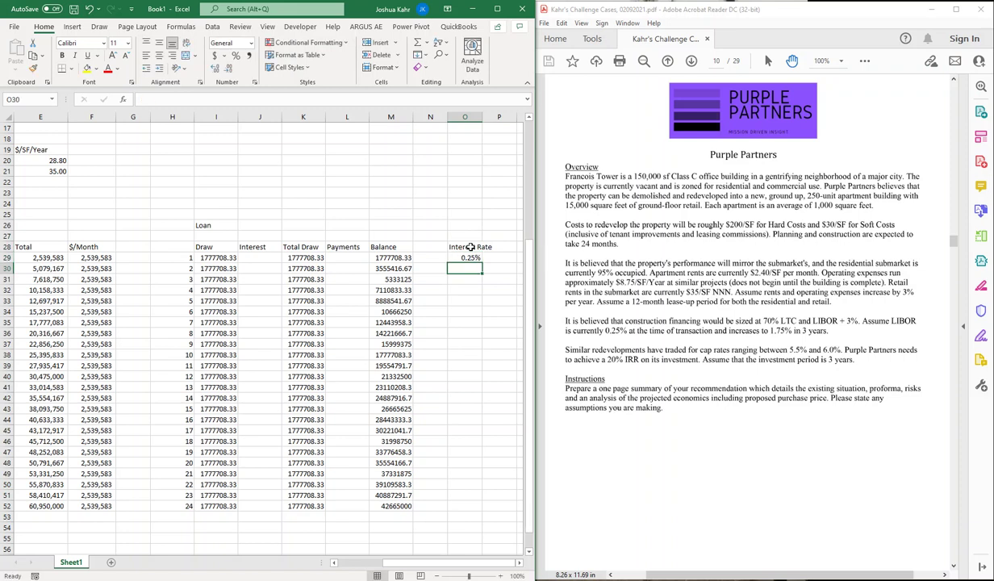
left_click(468, 506)
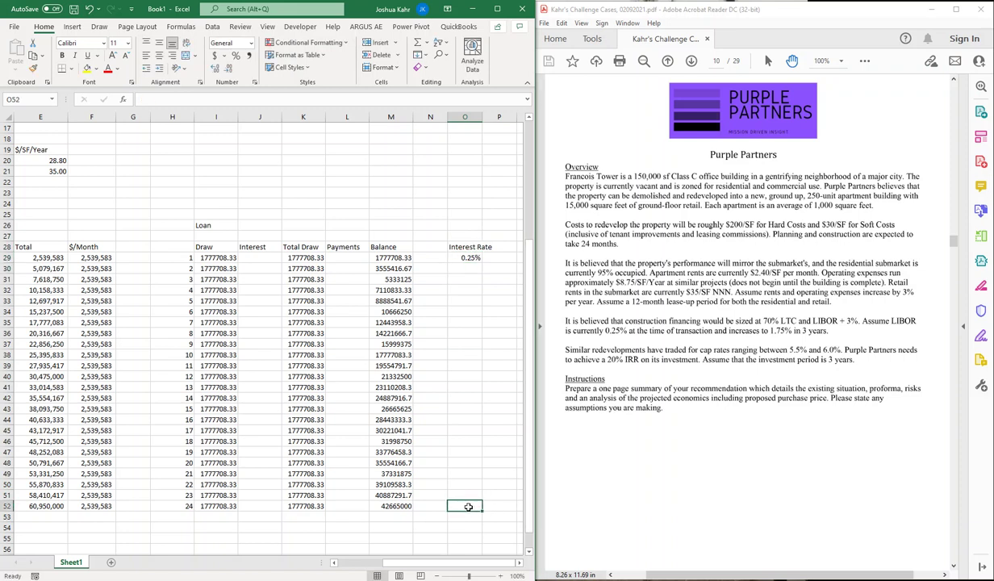
type("1.75%")
key("Up")
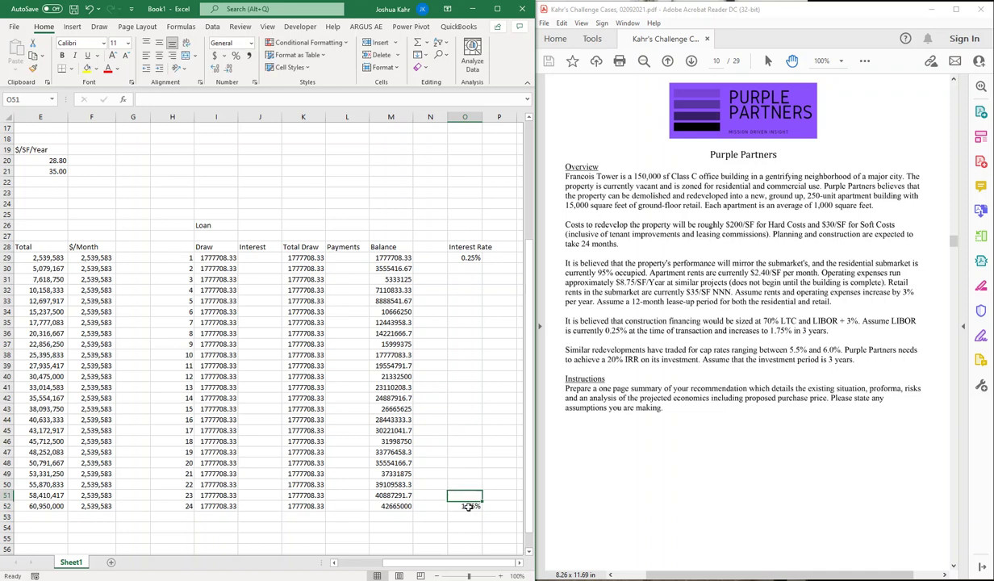
Step: Rename the Interest Rate heading to LIBOR
left_click(456, 245)
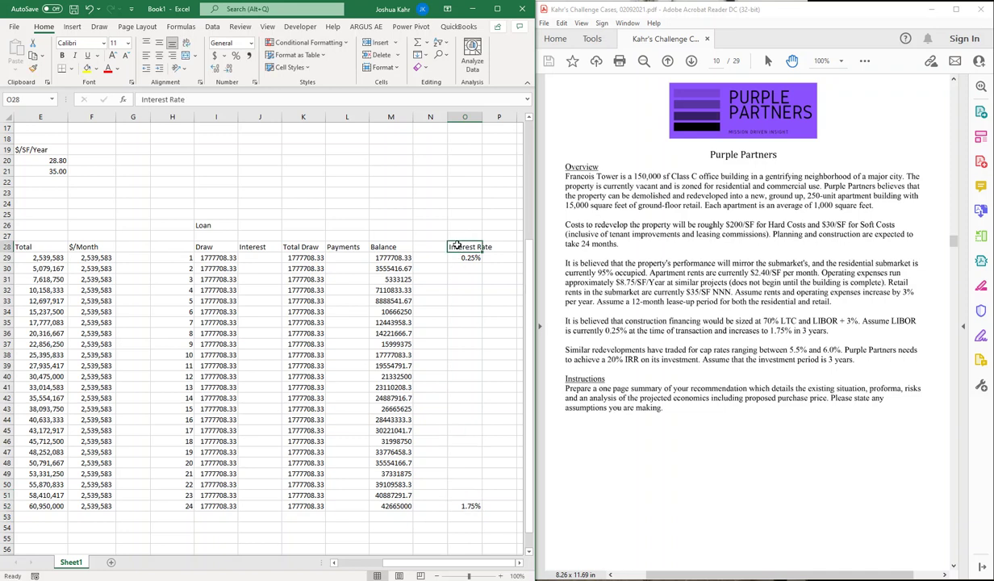
type("LIBOR")
key("Up")
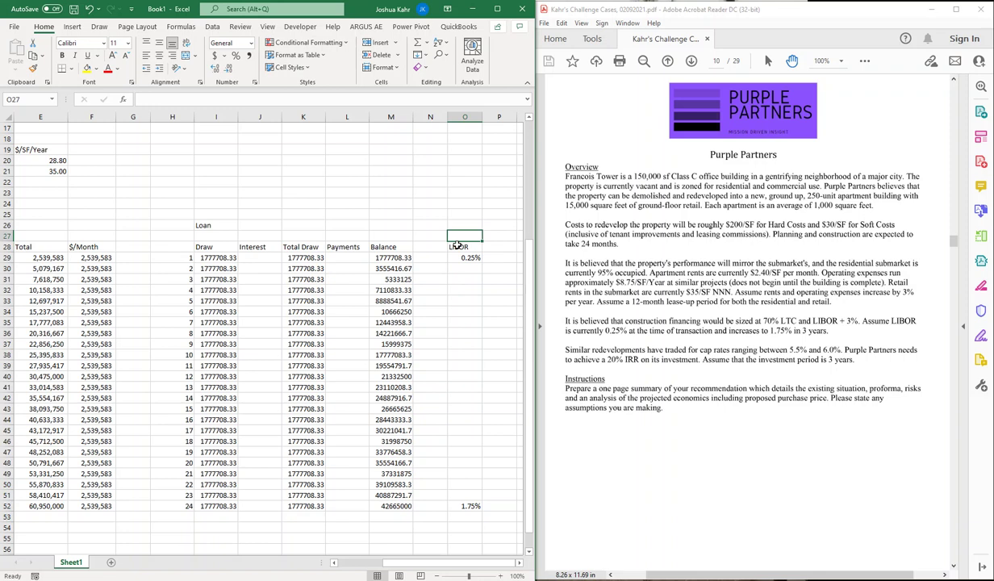
Step: Return to the top of the sheet showing the project inputs and Construction Loan terms
key("Left")
key("Left")
key("Left")
key("Home")
key("Up")
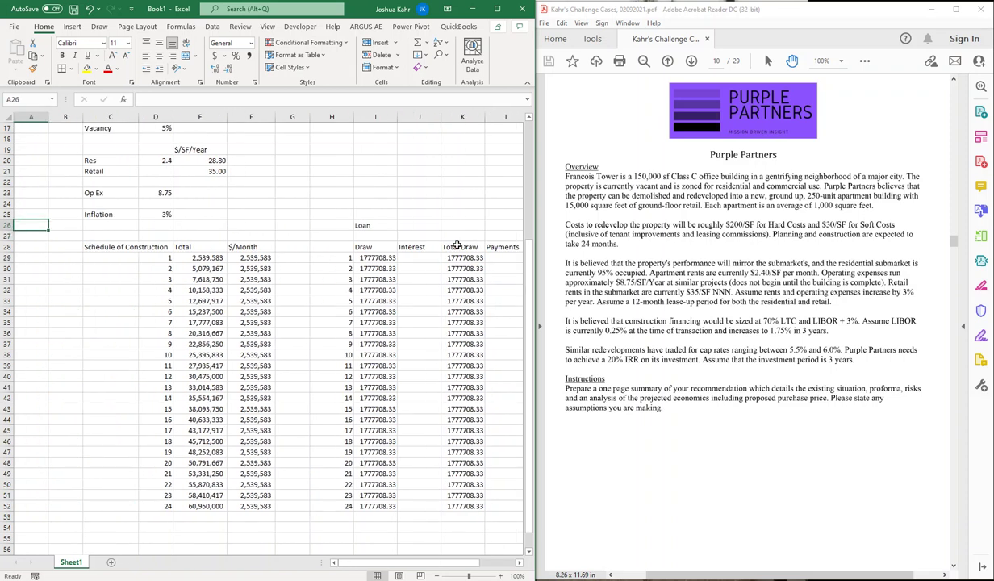
key("Up")
key("Up")
key("Up")
key("Up")
key("Up")
key("Up")
key("Up")
key("Up")
key("Up")
key("Up")
key("Up")
key("Up")
key("Up")
key("Up")
key("Up")
key("Up")
key("Up")
key("Up")
key("Up")
key("Up")
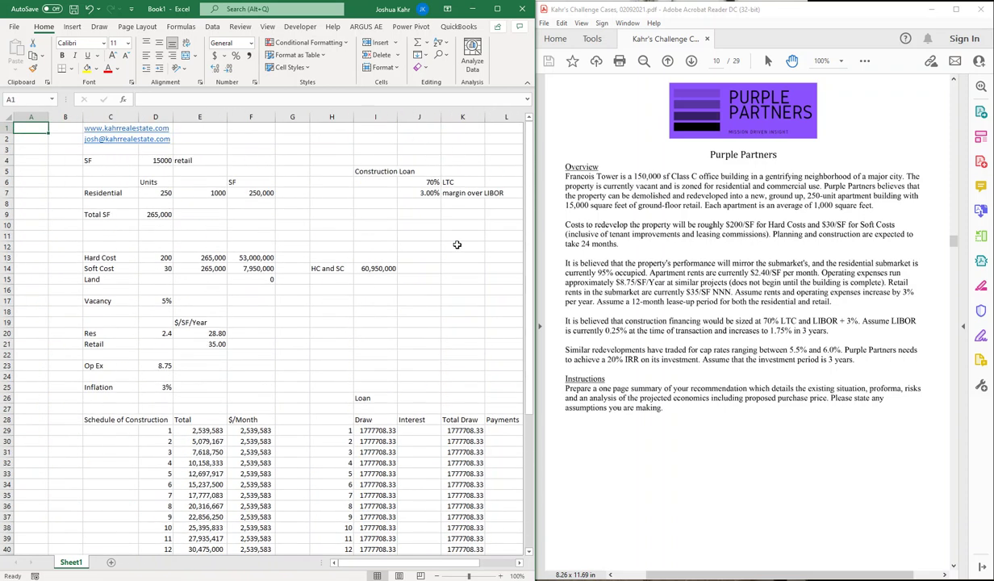